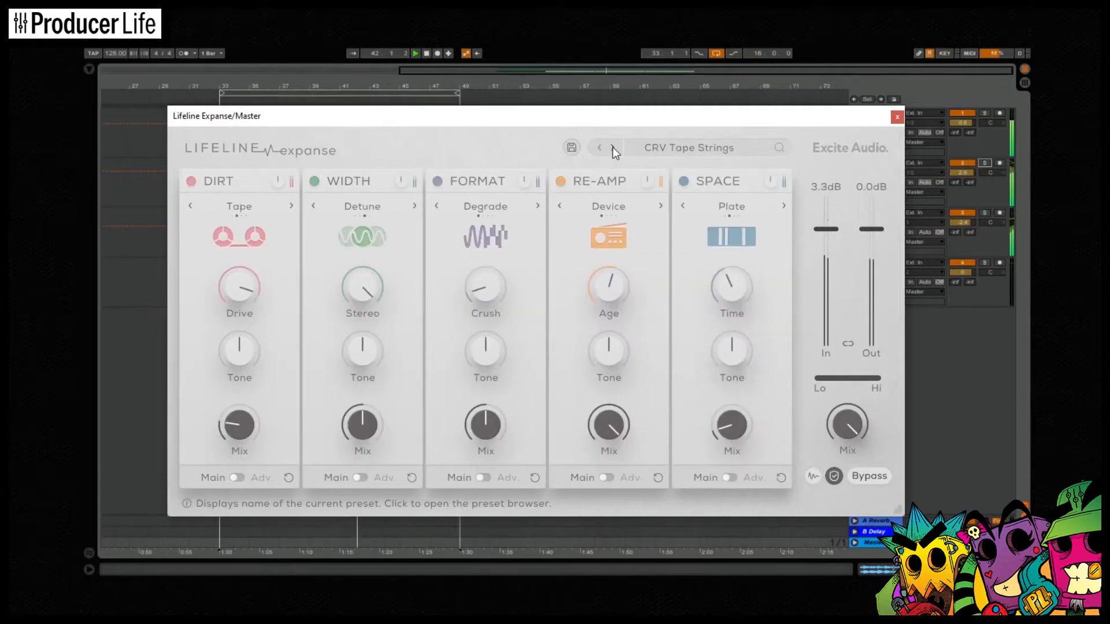
Audition the presets following CRV Tape Strings one by one, including DRM A Bit Off The Top through DRM Classic Break.
click(614, 149)
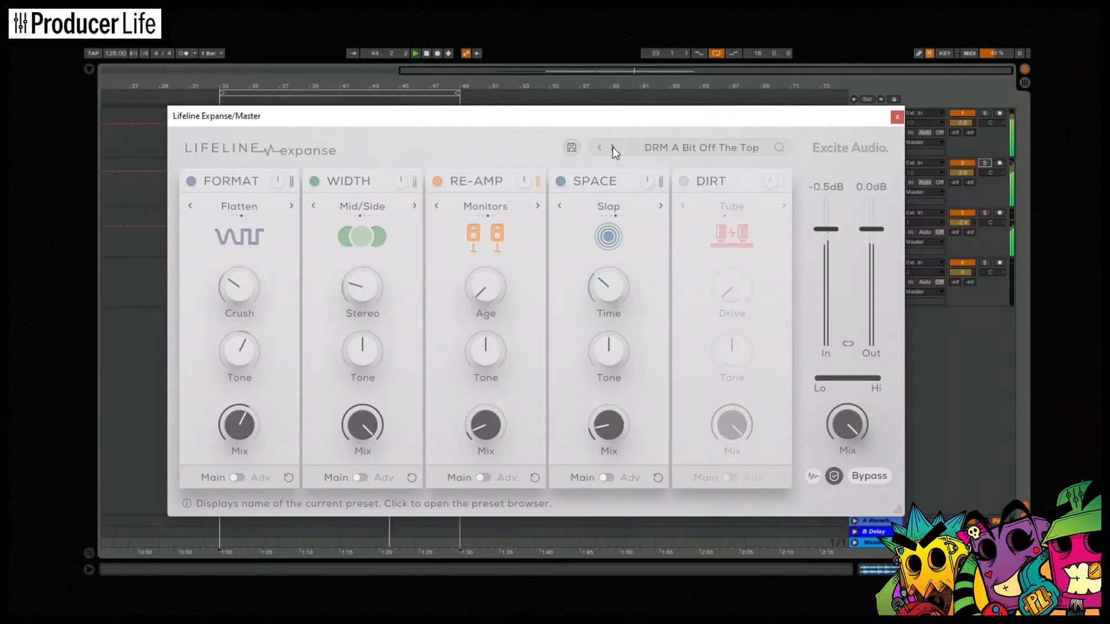
click(614, 148)
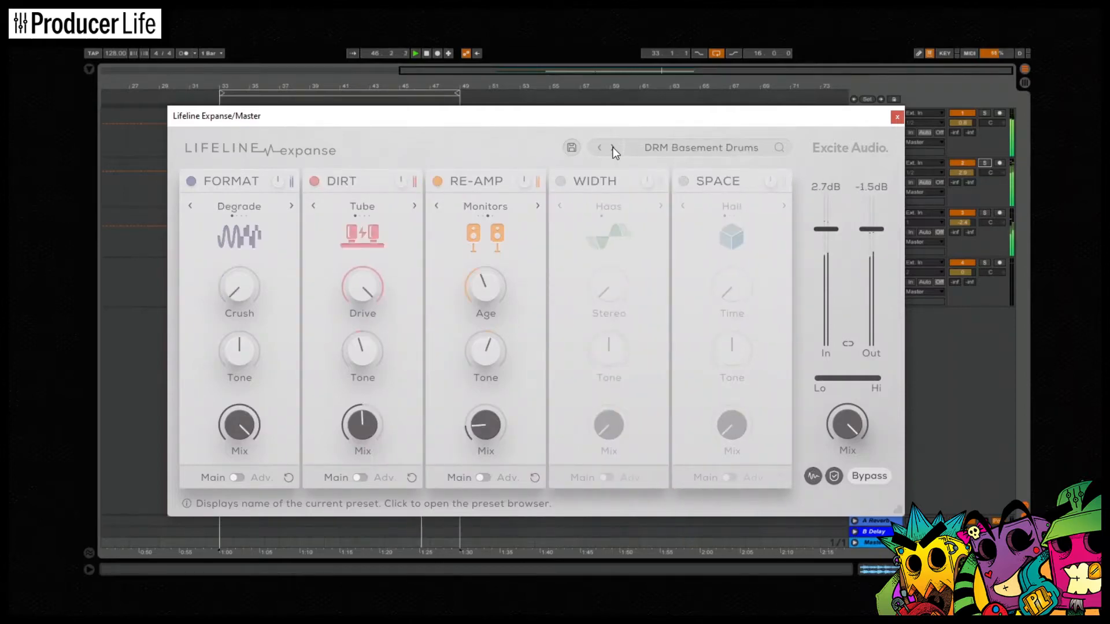
click(614, 148)
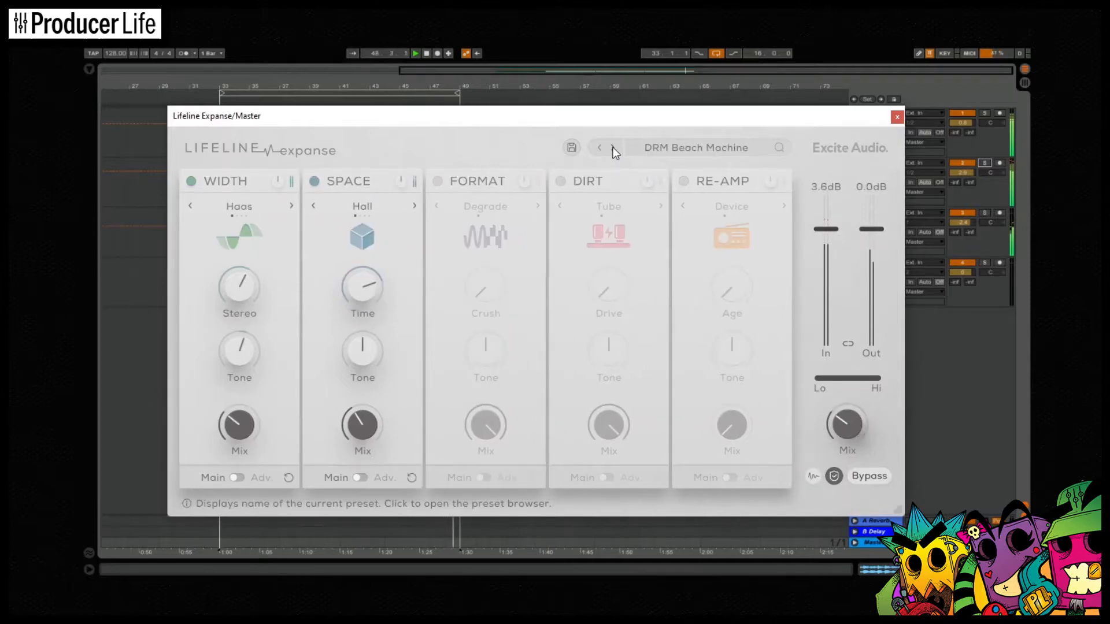
click(613, 149)
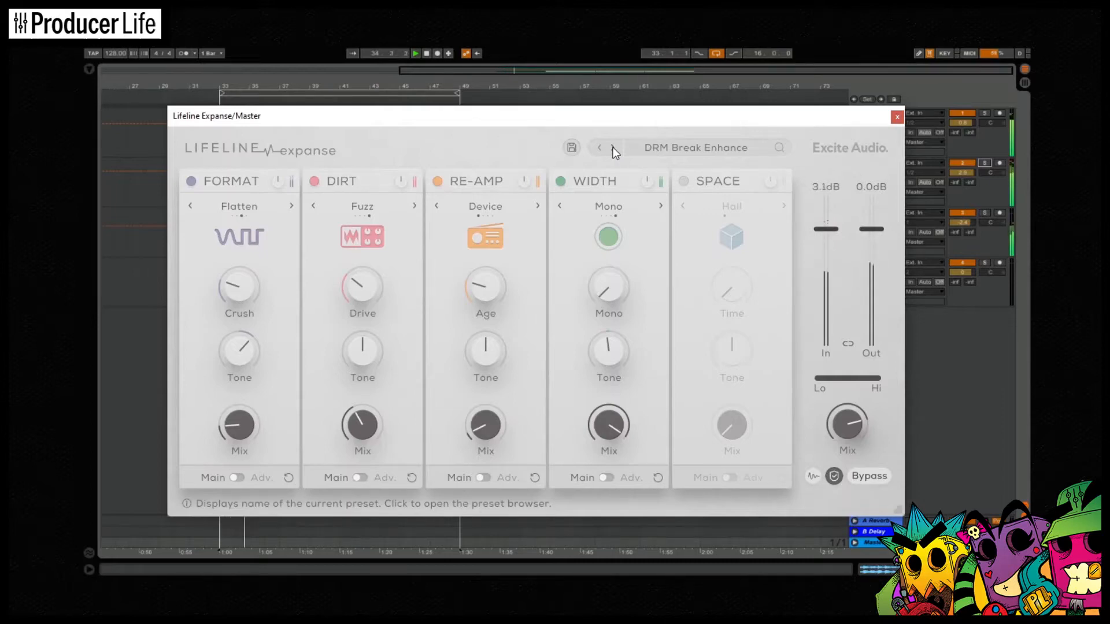
click(613, 148)
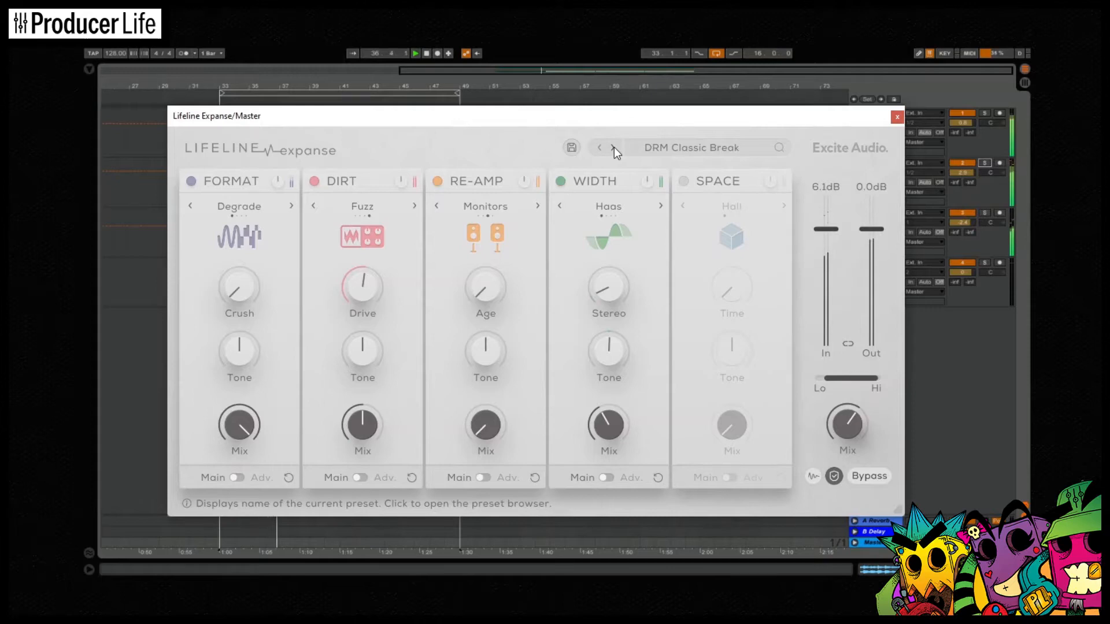
click(614, 148)
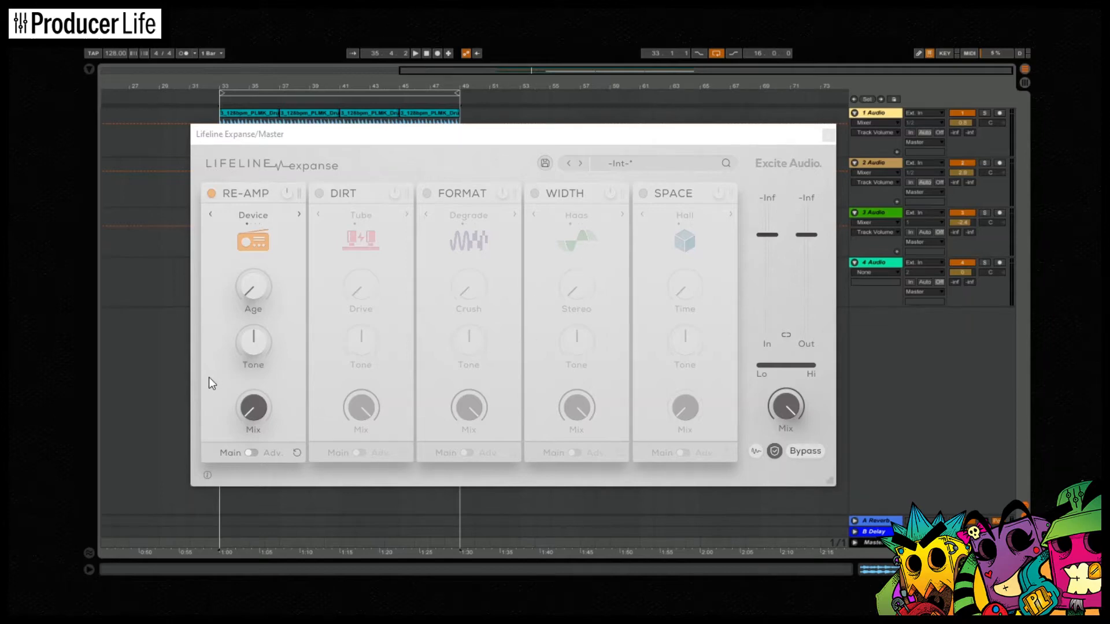
Set the RE-AMP module's mix to 100% and try rearranging the modules after it in the effect chain.
drag(252, 398, 251, 192)
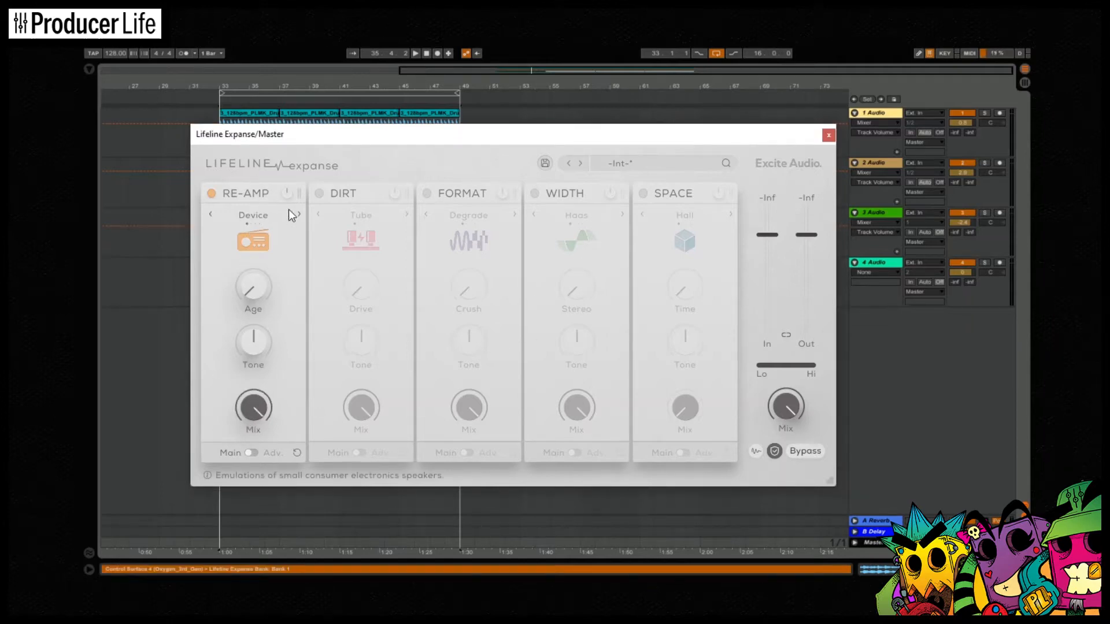
drag(481, 196, 362, 200)
drag(556, 197, 356, 197)
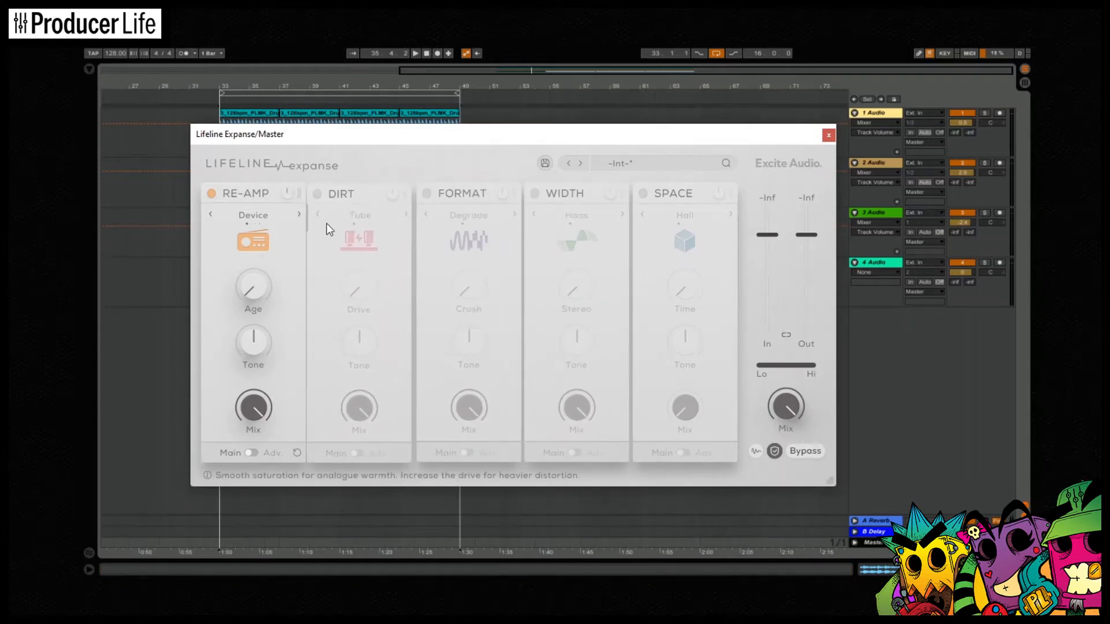
Show the RE-AMP module's advanced page, toggle its multi-band processing and return to the main page.
click(250, 452)
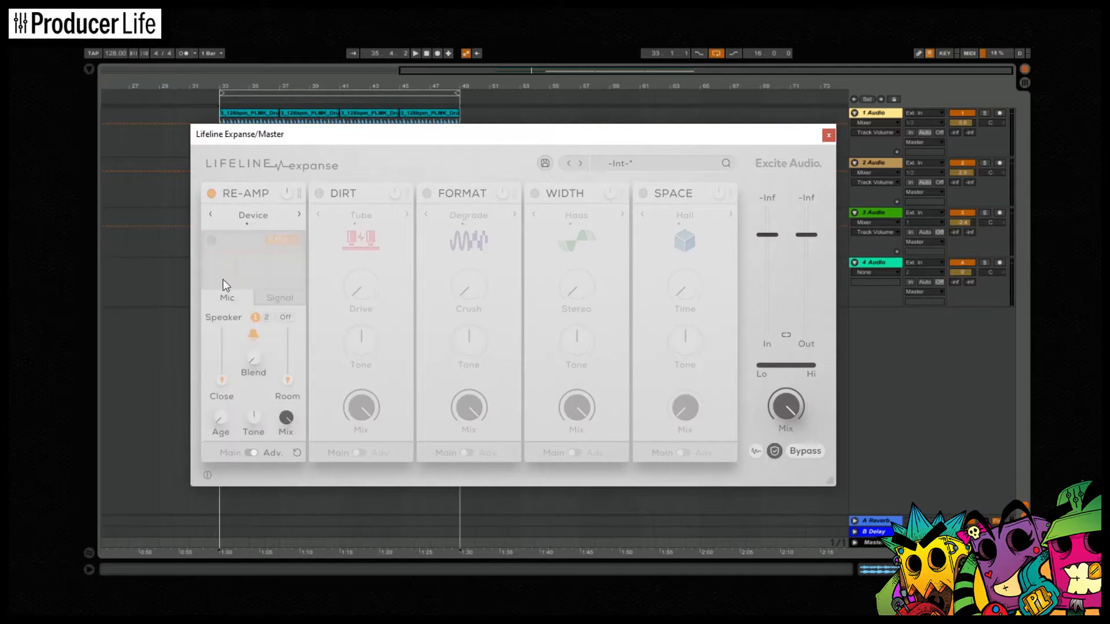
click(212, 238)
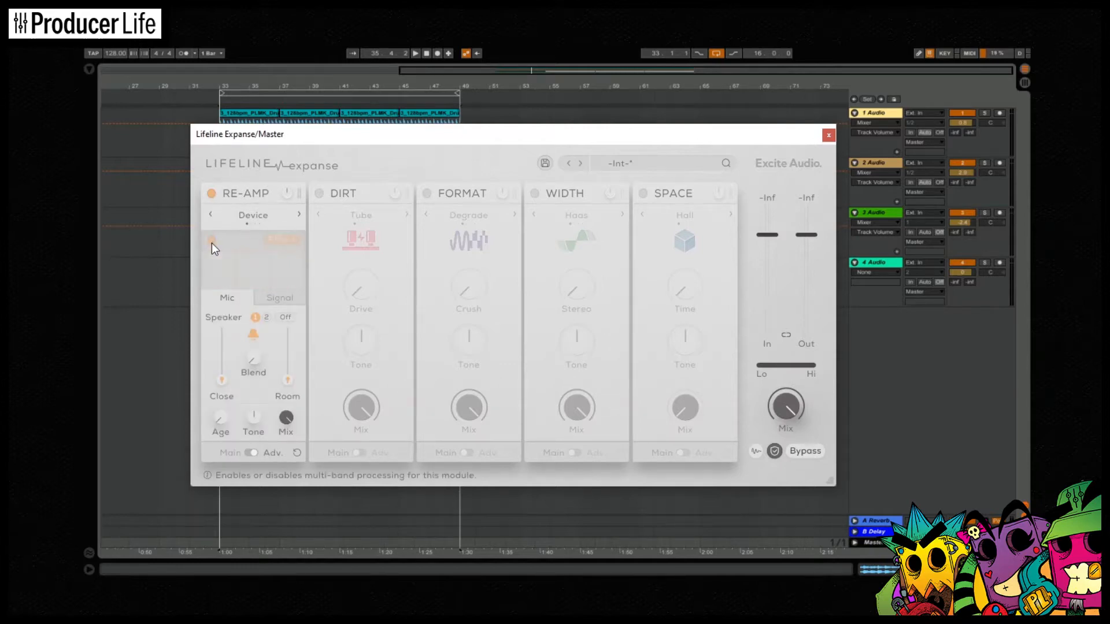
click(251, 453)
Enlarge and reposition the plug-in window, and solo the second audio track.
drag(831, 485, 925, 533)
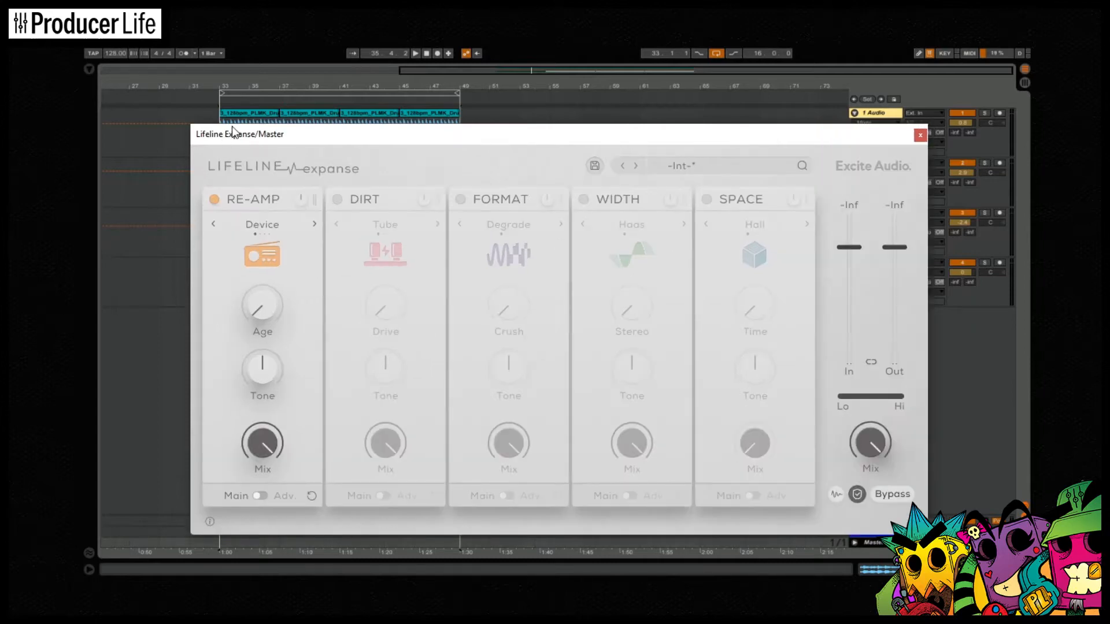
drag(493, 139, 469, 120)
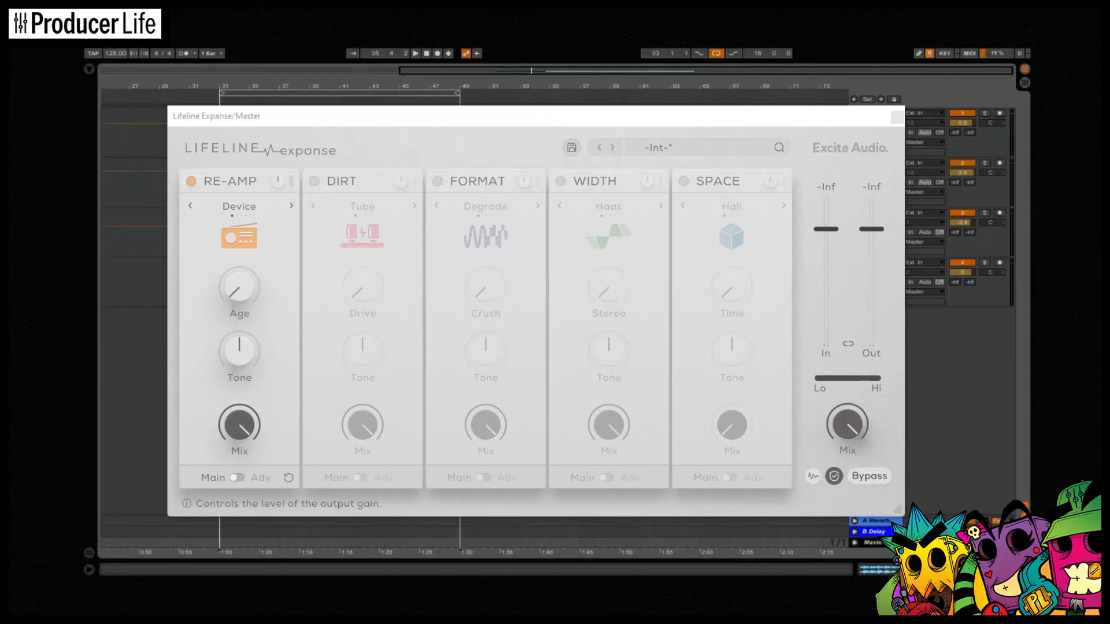
click(985, 164)
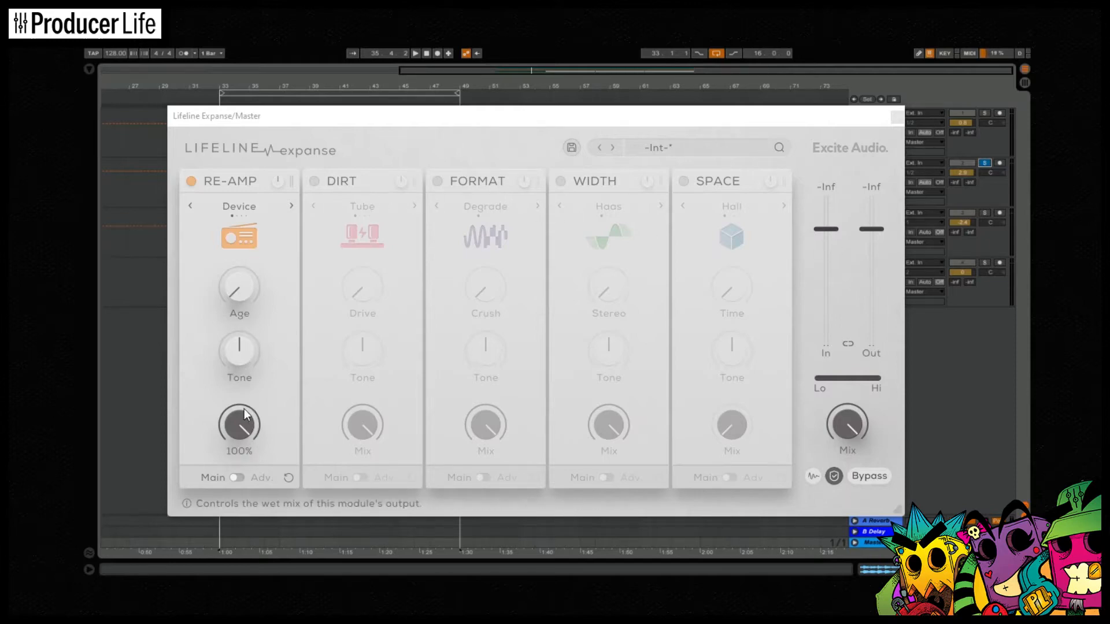
Set the RE-AMP tone to -100% and cycle its mode through Cabinet, Monitors and Vintage back to Device.
drag(238, 353, 292, 480)
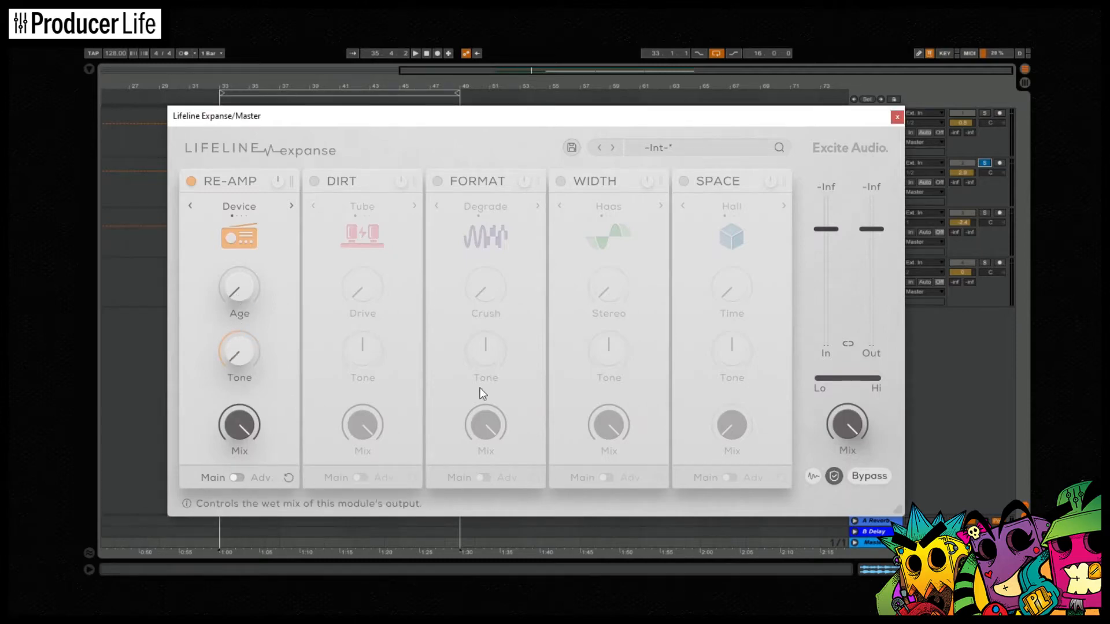
click(291, 209)
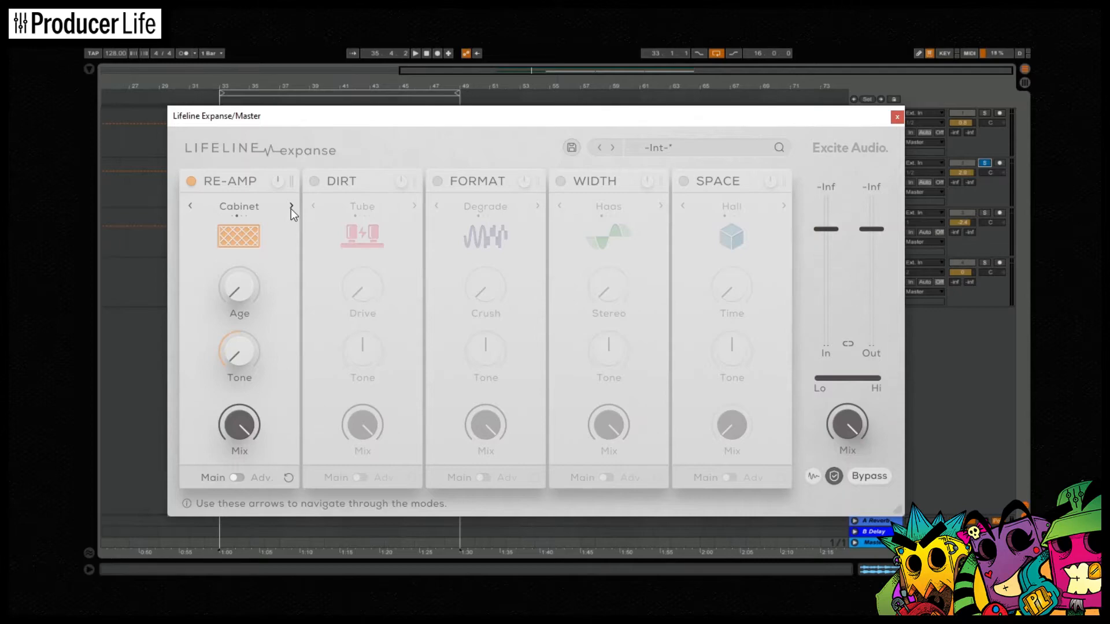
click(290, 209)
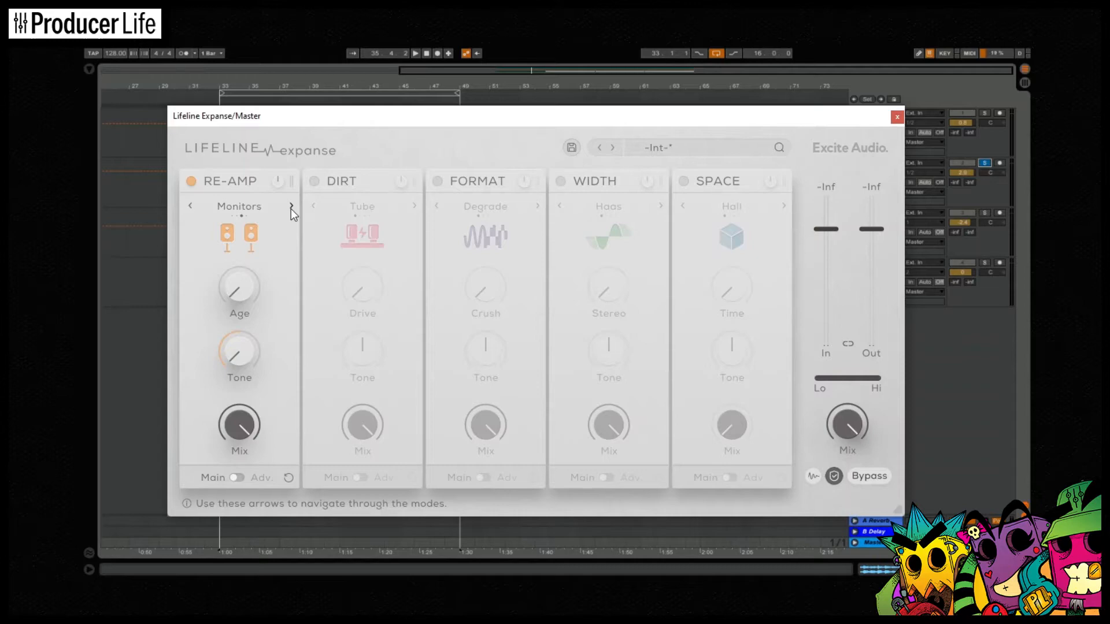
click(291, 209)
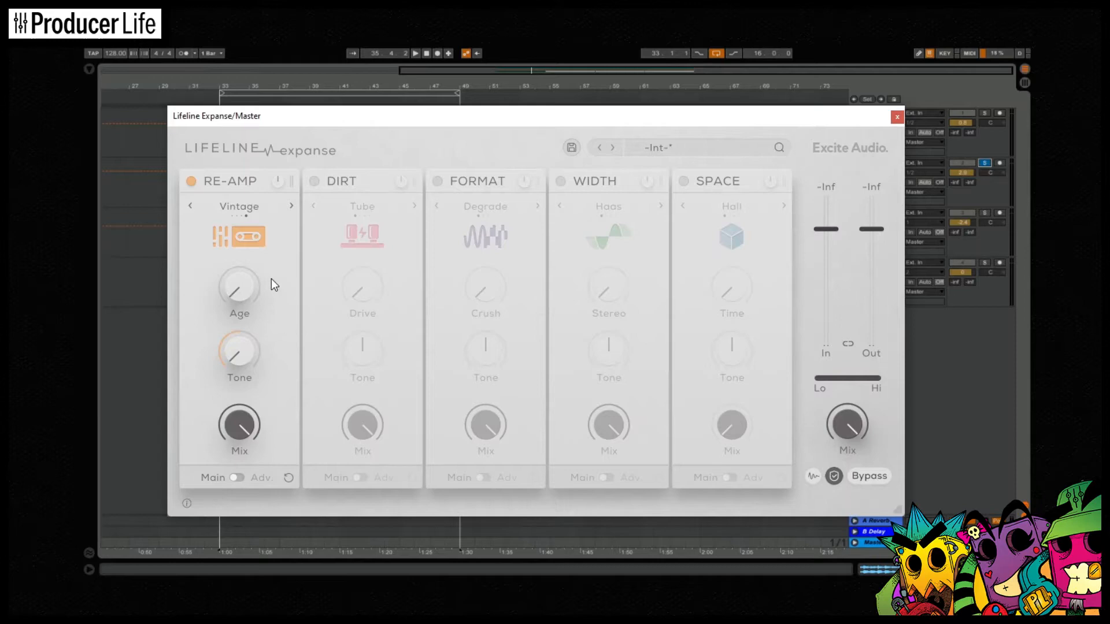
click(291, 206)
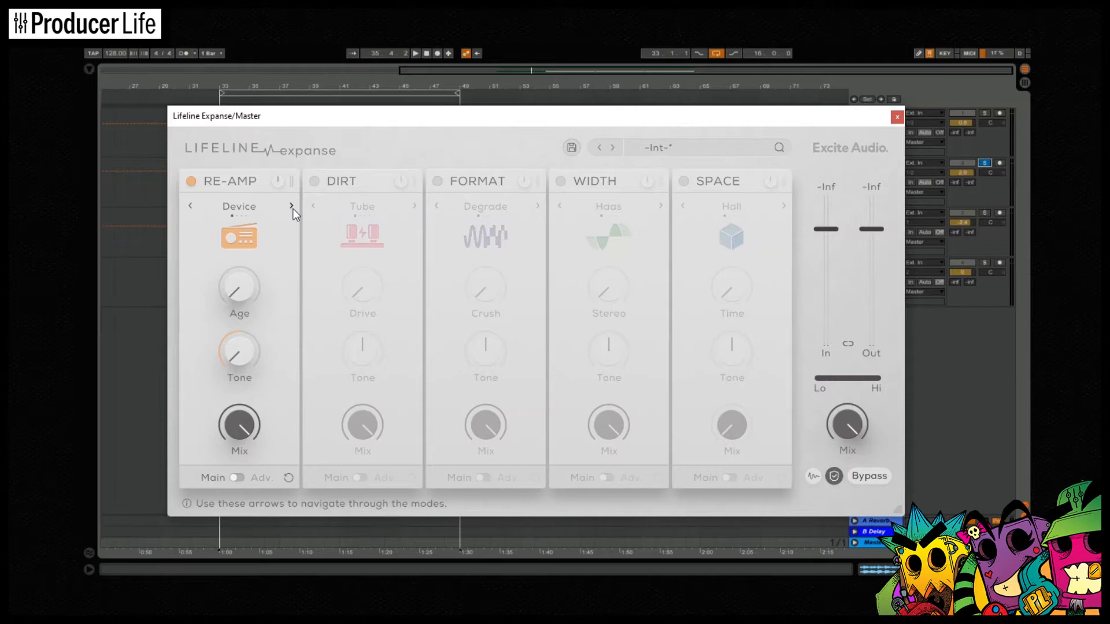
Play the loop and sweep the Device mode's Age and Tone to 100%, returning them to 0% and -100%.
key(space)
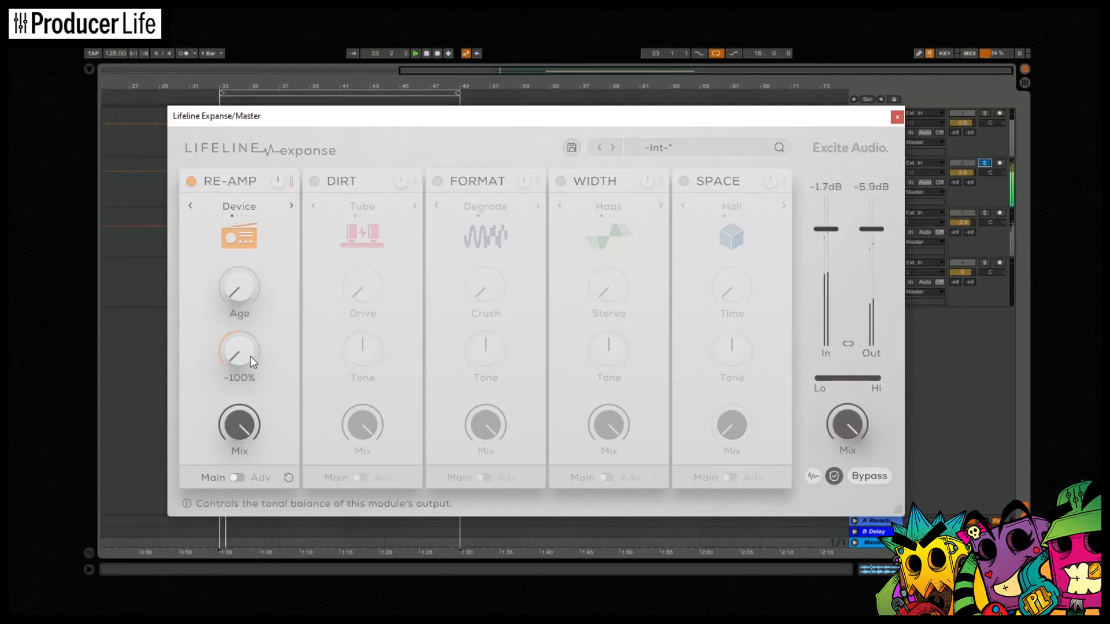
drag(245, 310, 267, 110)
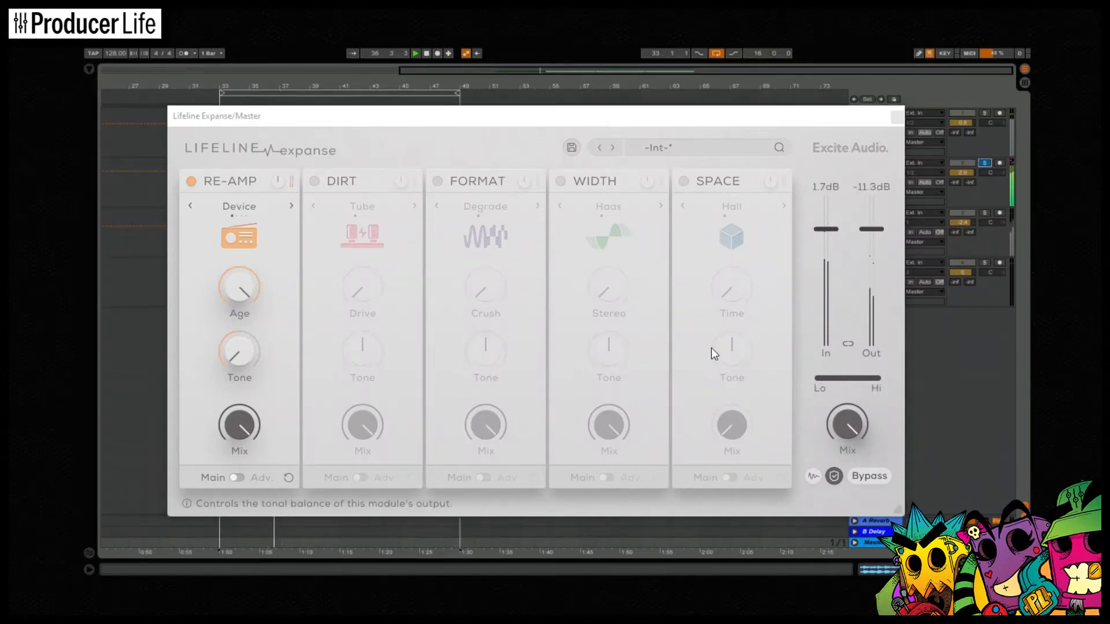
drag(248, 365, 255, 173)
drag(248, 285, 247, 467)
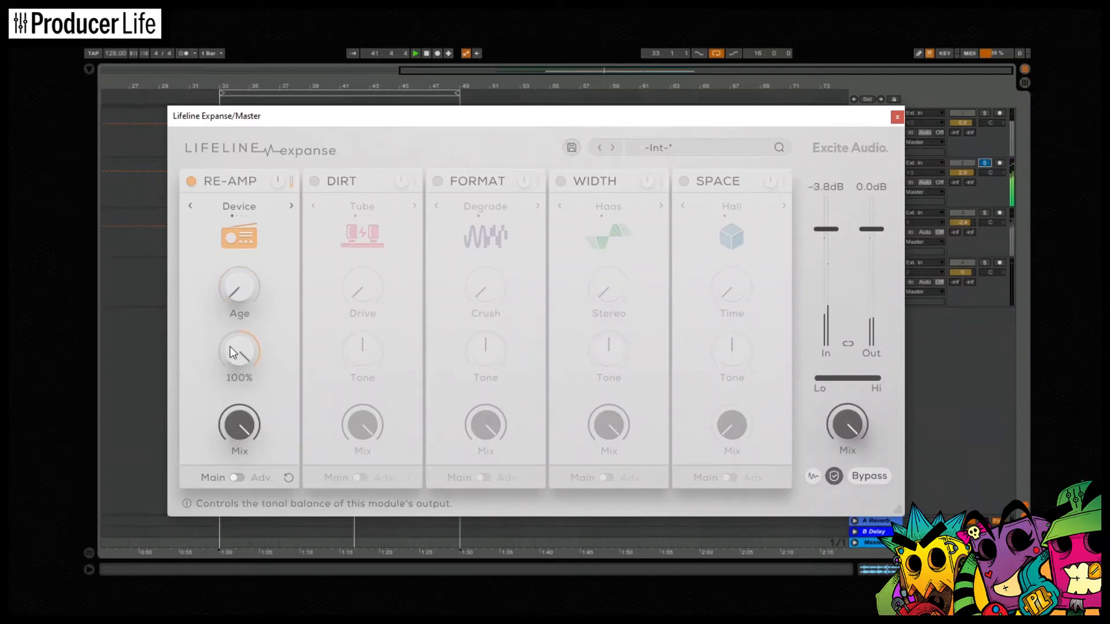
drag(232, 352, 265, 542)
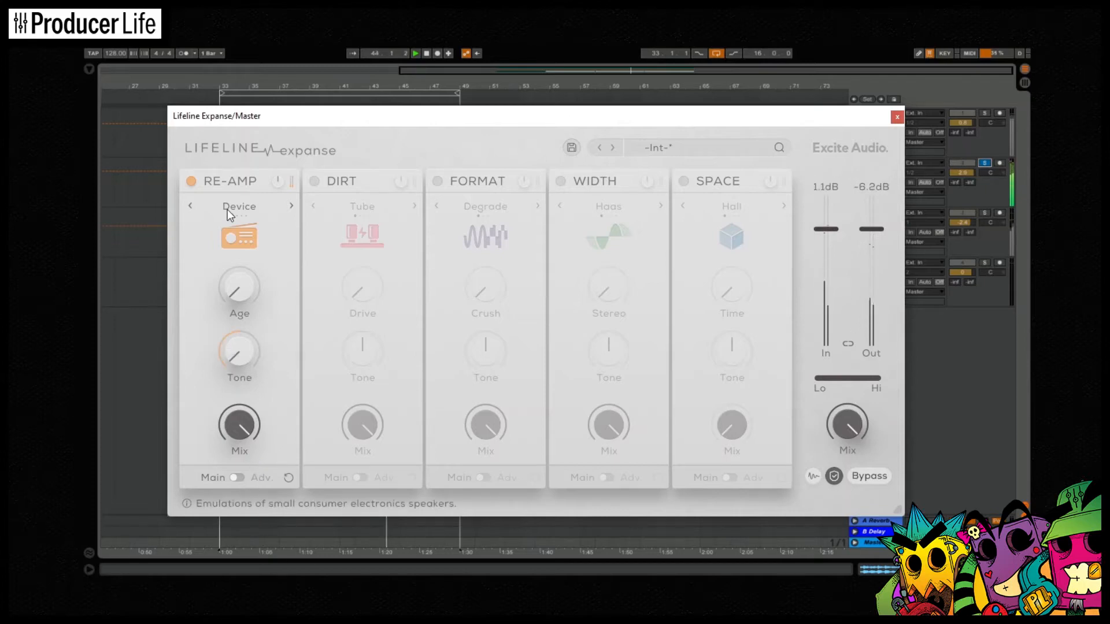
Switch RE-AMP to Cabinet mode and sweep Age and Tone up to maximum and back down to minimum.
click(290, 205)
drag(241, 296, 255, 109)
drag(241, 334, 252, 186)
drag(248, 272, 278, 460)
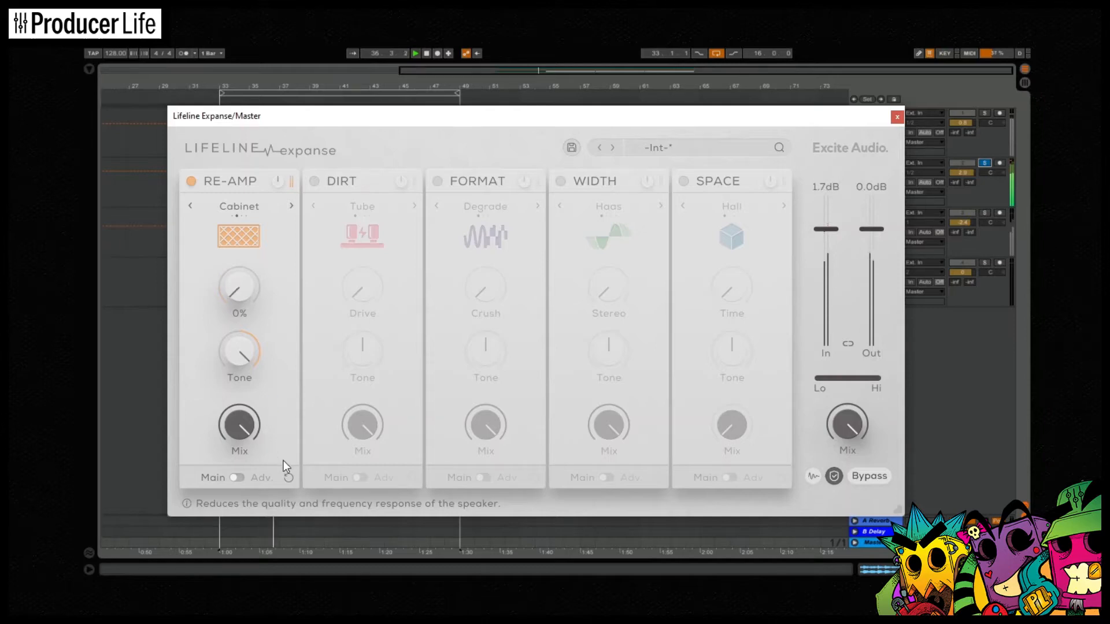
drag(242, 353, 254, 536)
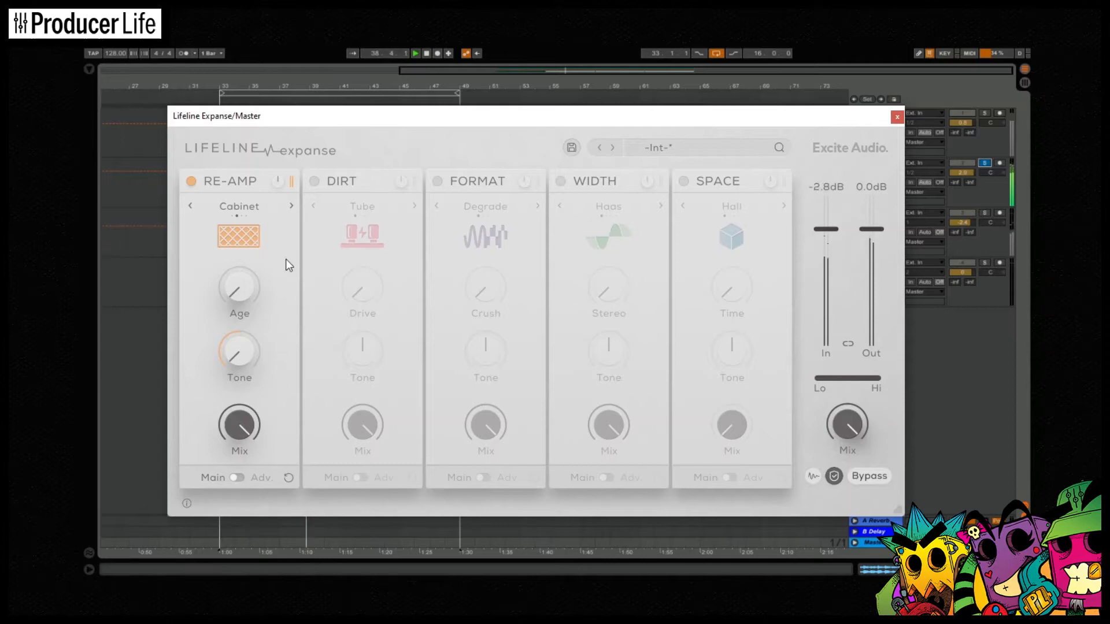
Switch RE-AMP to Monitors mode and sweep Age and Tone to their maximum and back to minimum.
click(291, 206)
drag(238, 278, 241, 114)
drag(234, 349, 247, 176)
drag(244, 293, 255, 464)
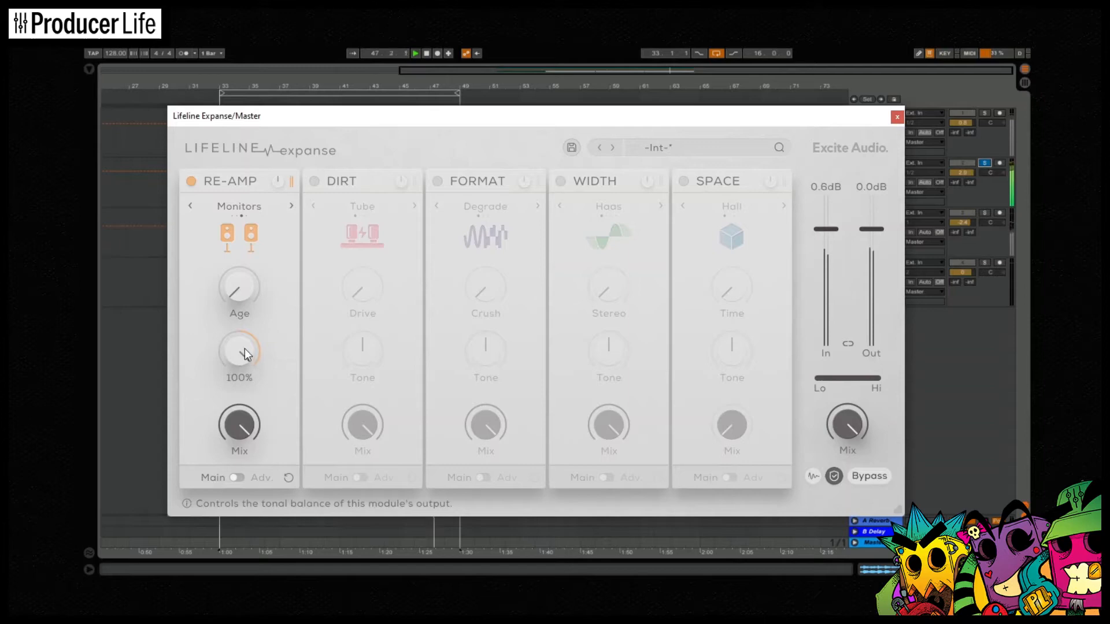
drag(240, 384, 258, 532)
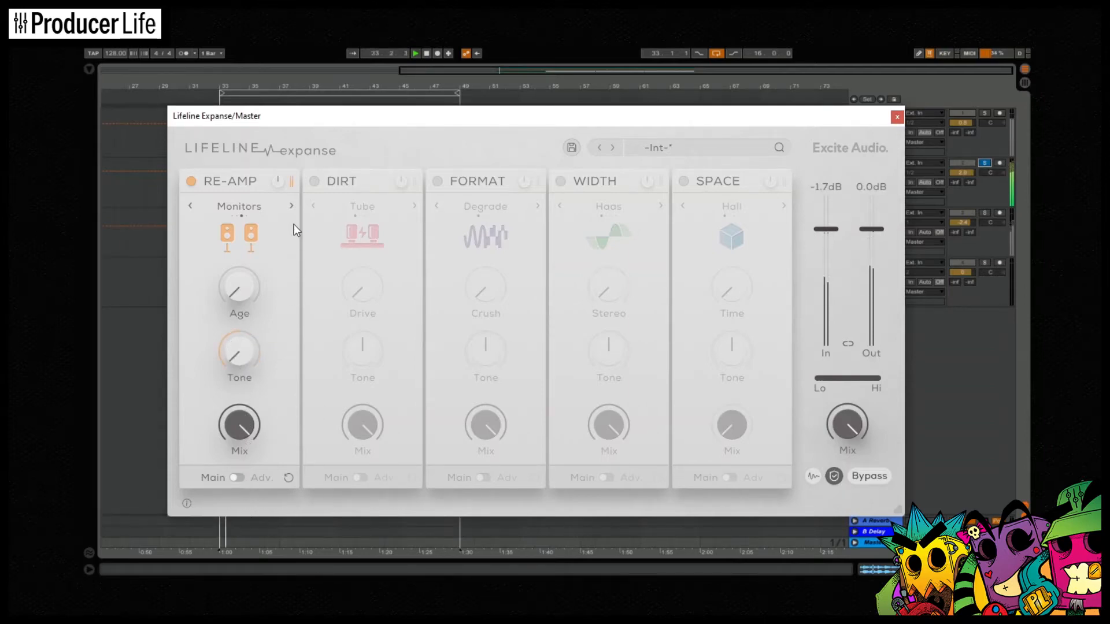
Switch RE-AMP to Vintage mode, sweep Age and Tone across their ranges, and leave Age near its midpoint and Tone at 46%.
click(292, 208)
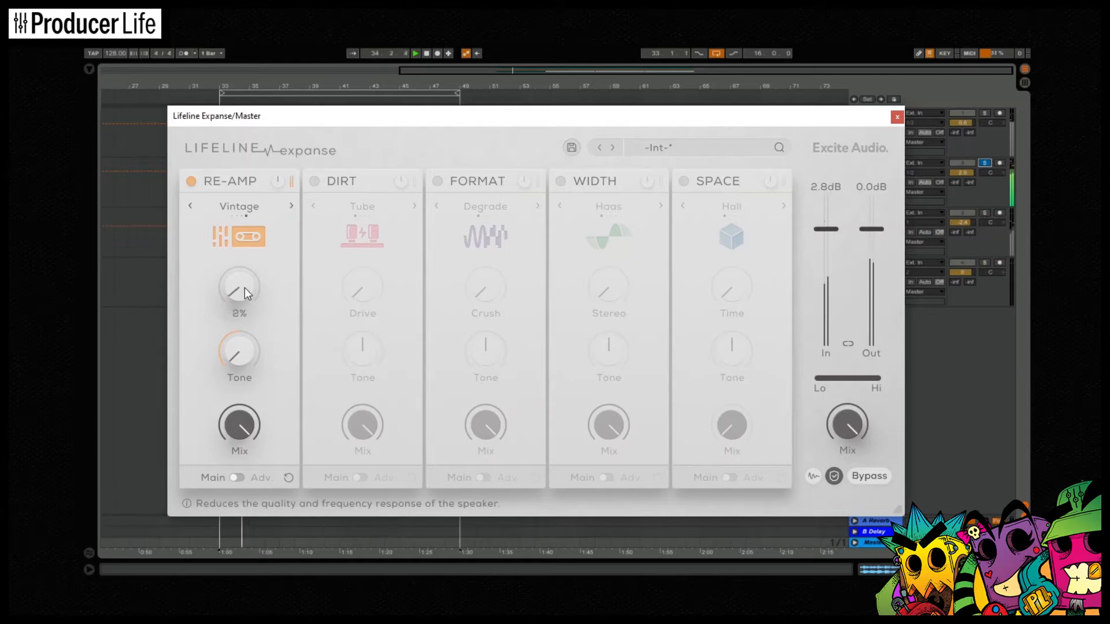
drag(240, 262, 236, 227)
drag(237, 211, 237, 115)
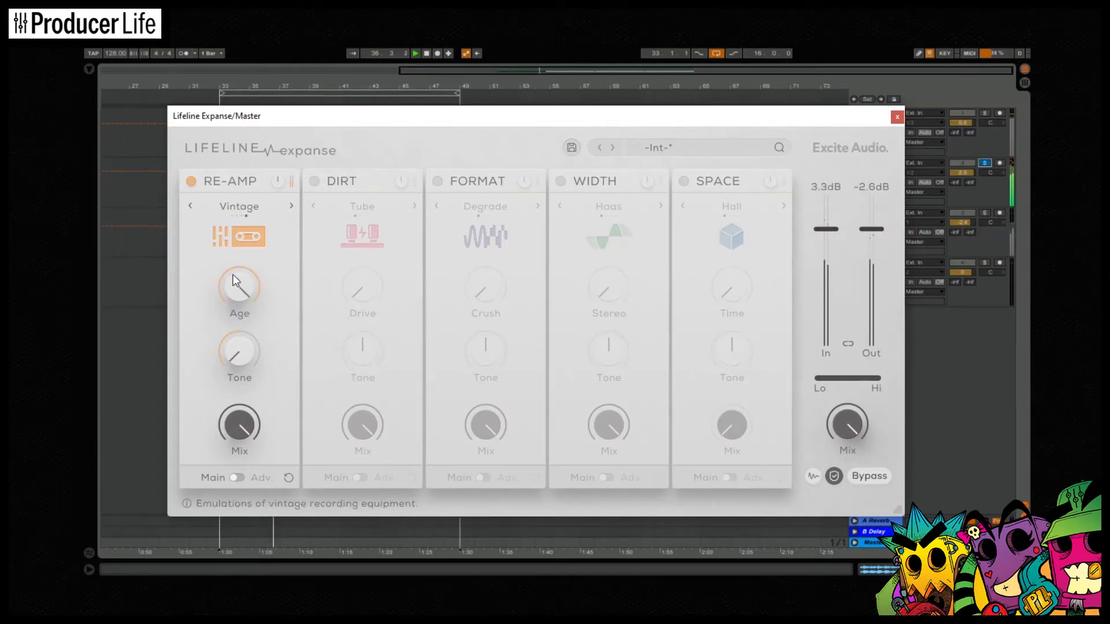
drag(242, 362, 242, 187)
drag(234, 293, 251, 455)
drag(244, 377, 263, 522)
drag(238, 360, 229, 203)
drag(235, 344, 235, 330)
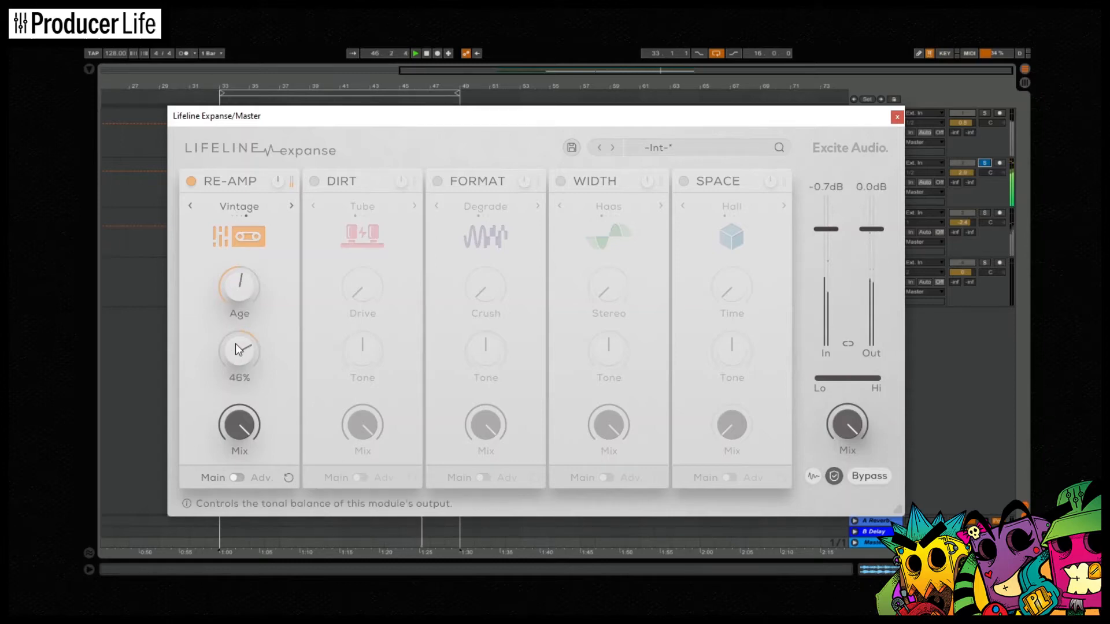
Enable multi-band processing in RE-AMP's advanced settings, reshape the Age amounts of the frequency bands, and switch multi-band processing off.
click(236, 477)
click(195, 233)
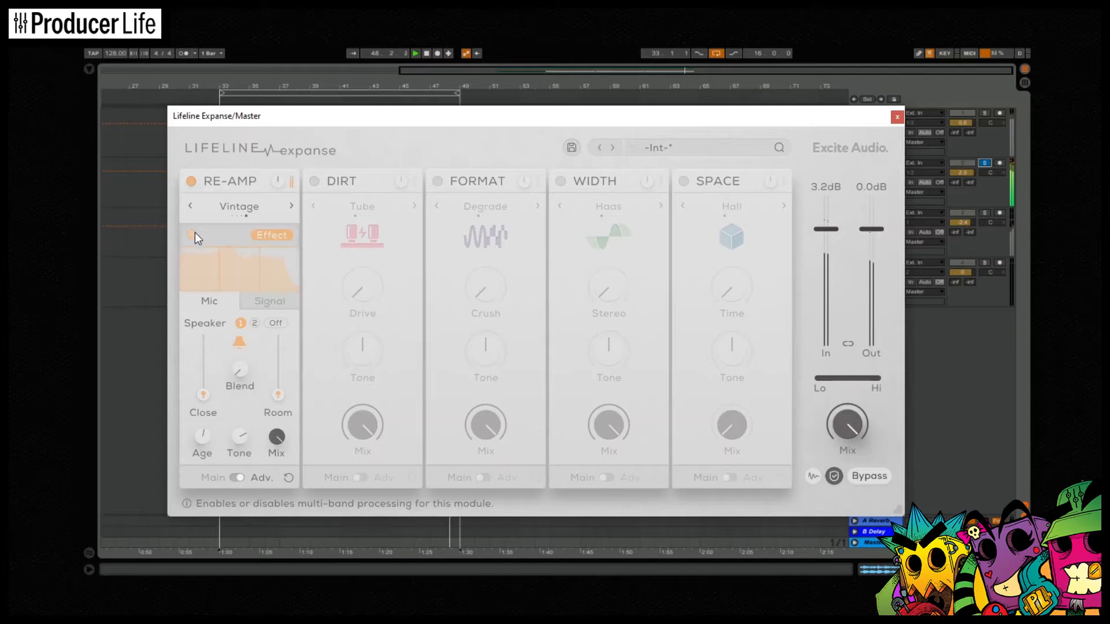
drag(239, 247, 241, 293)
mouse_move(203, 248)
mouse_down()
mouse_move(202, 293)
mouse_move(202, 243)
mouse_up()
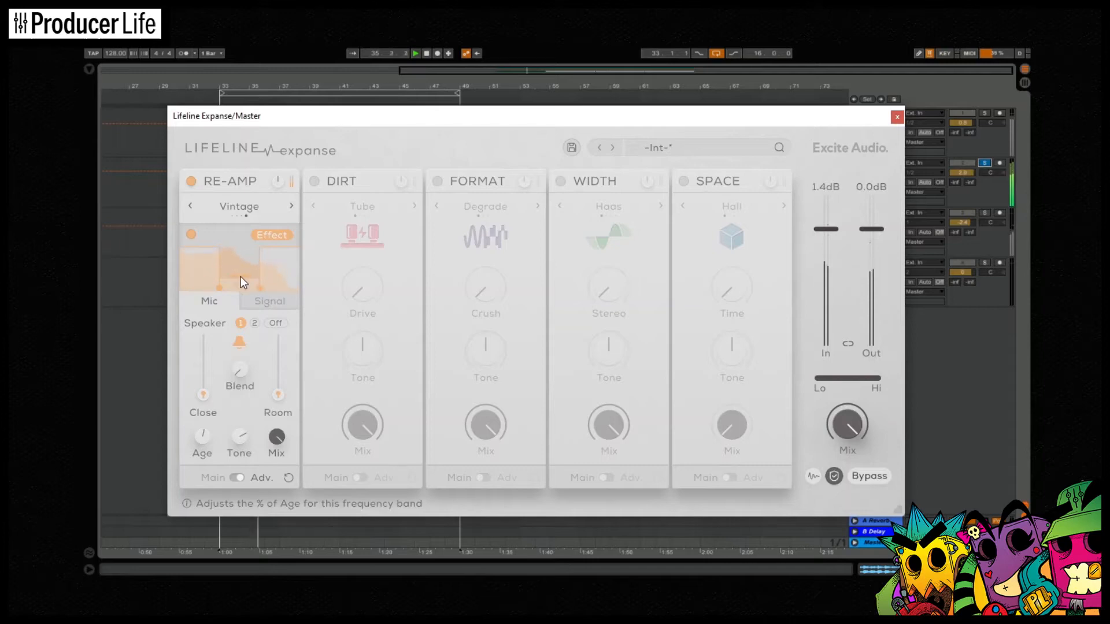
mouse_move(284, 255)
mouse_down()
mouse_move(282, 289)
mouse_move(242, 287)
mouse_move(241, 264)
mouse_move(272, 260)
mouse_up()
click(190, 234)
Show RE-AMP's advanced Signal settings and raise both of its controls.
click(268, 302)
mouse_move(235, 342)
mouse_down()
mouse_move(234, 172)
mouse_move(244, 328)
mouse_up()
drag(238, 385, 238, 349)
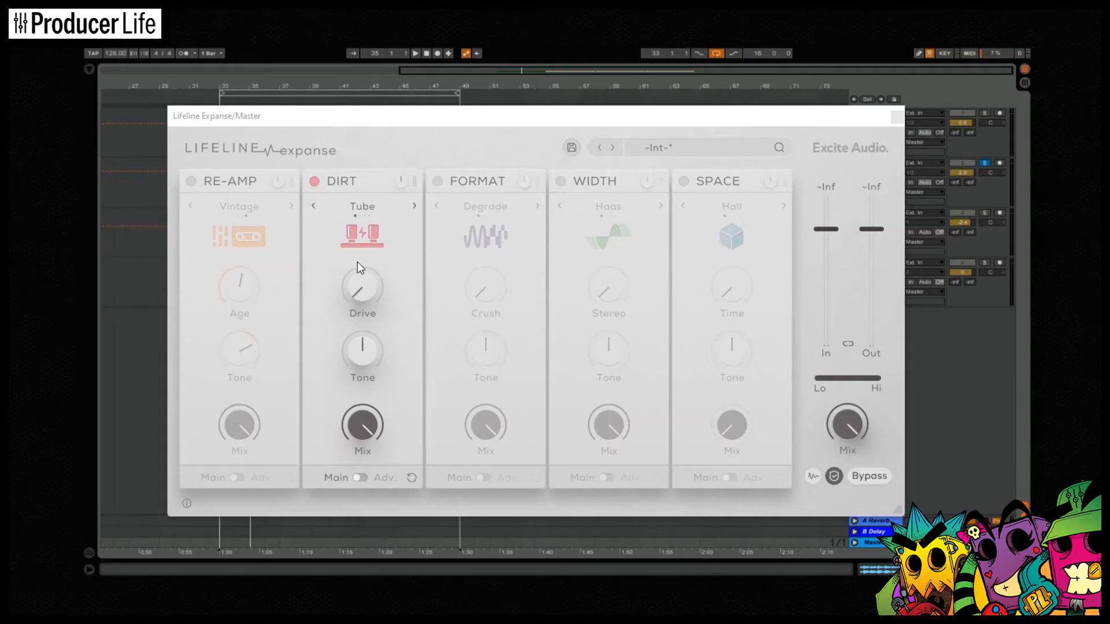
Look at the DIRT module's advanced page, return to its main page and change the mode to Tape.
click(367, 477)
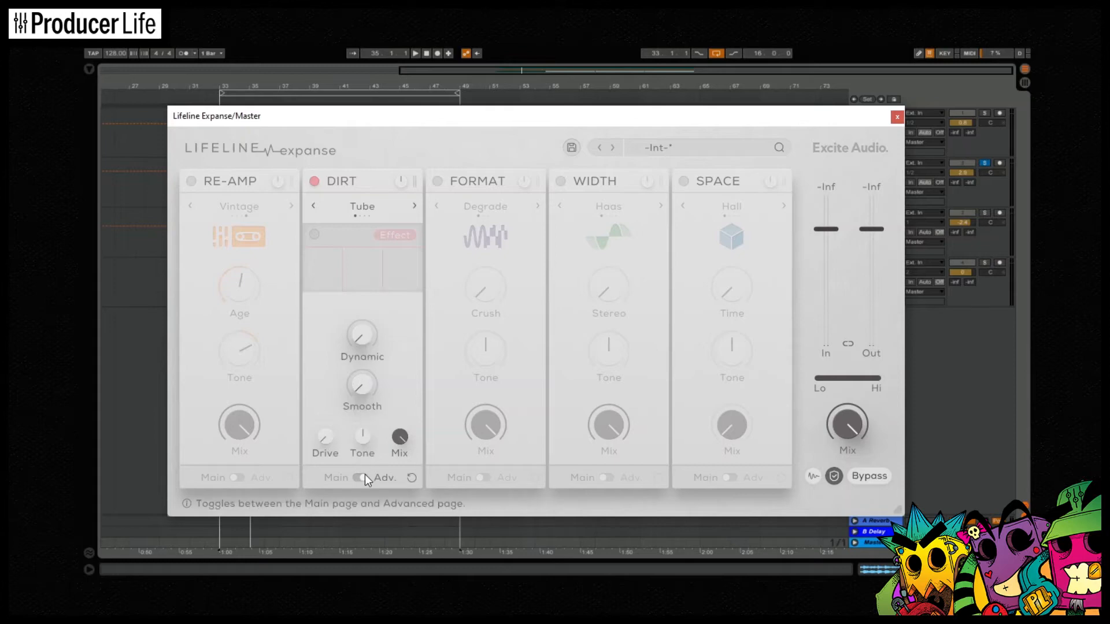
click(364, 478)
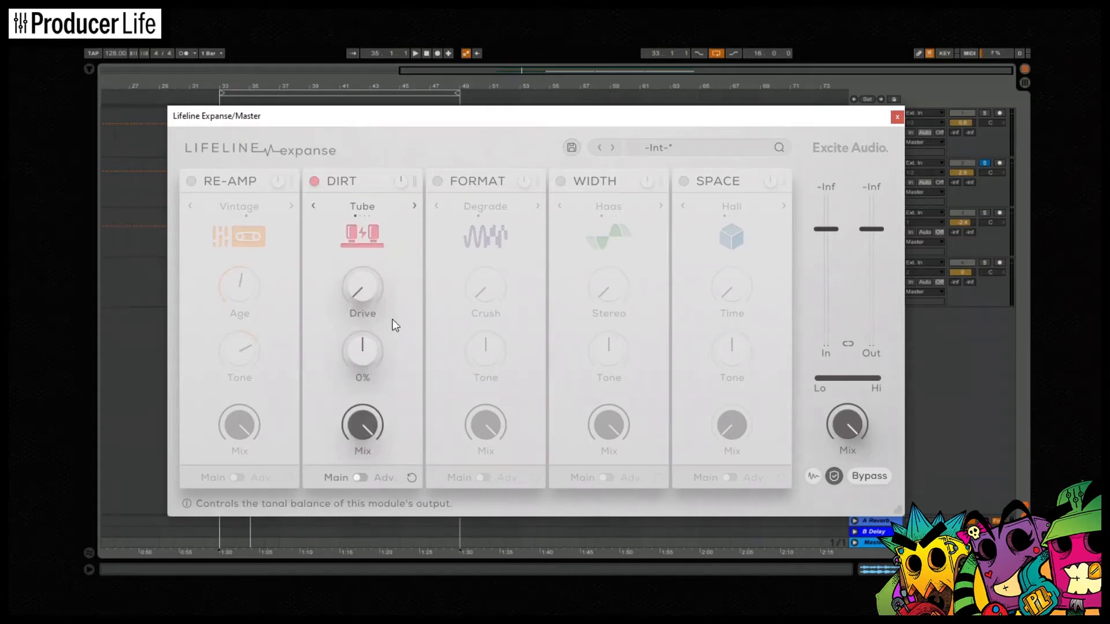
click(414, 207)
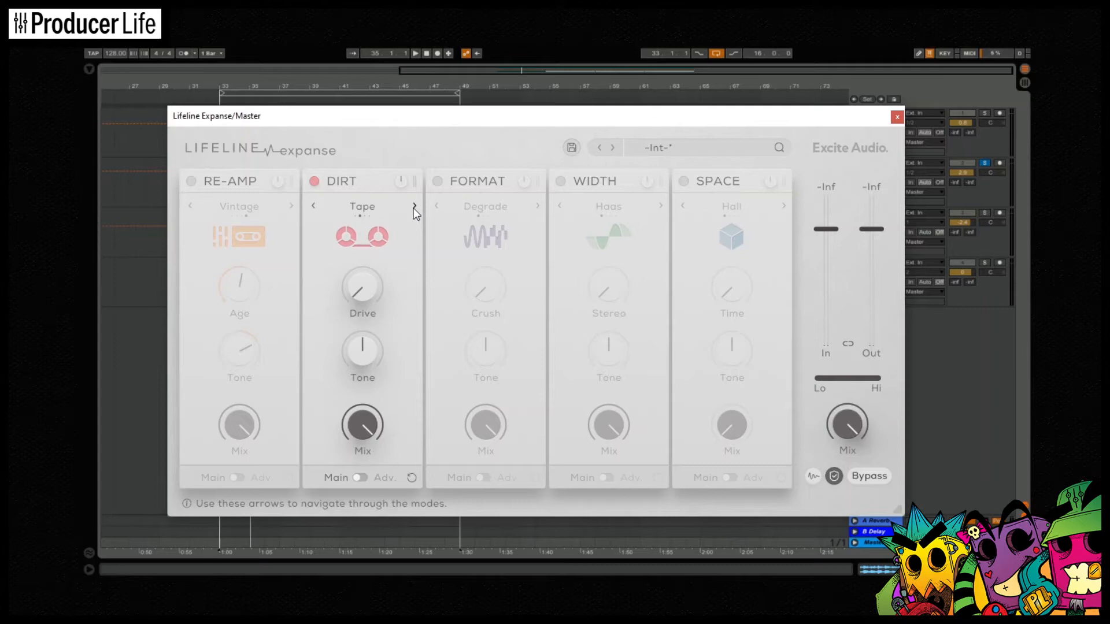
Step DIRT through its Rectify and Fuzz modes and on to Tube.
click(414, 207)
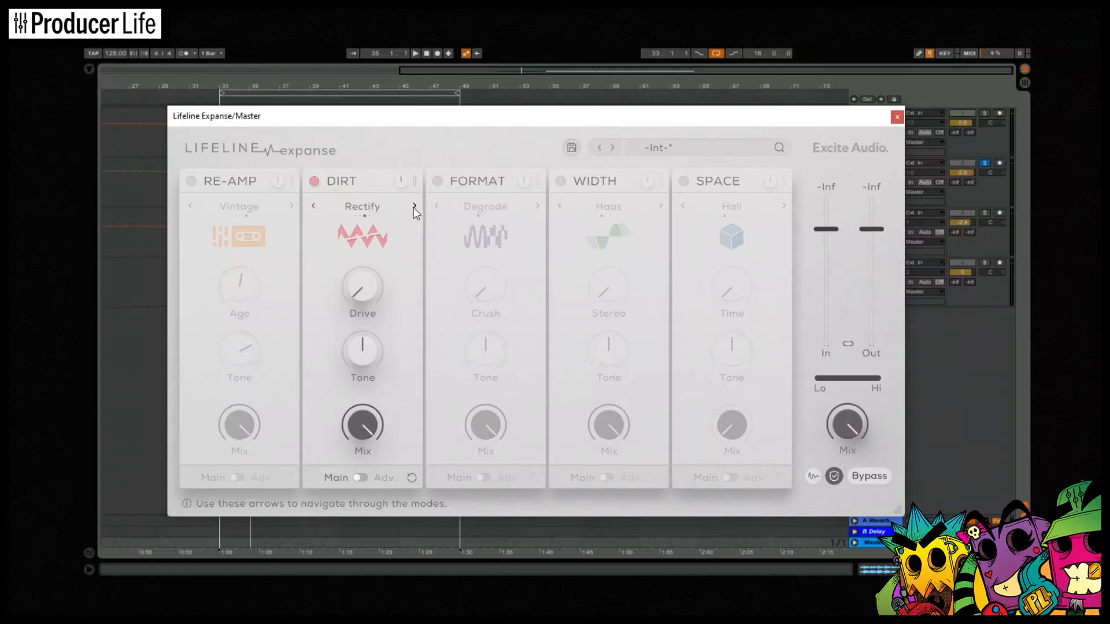
click(414, 207)
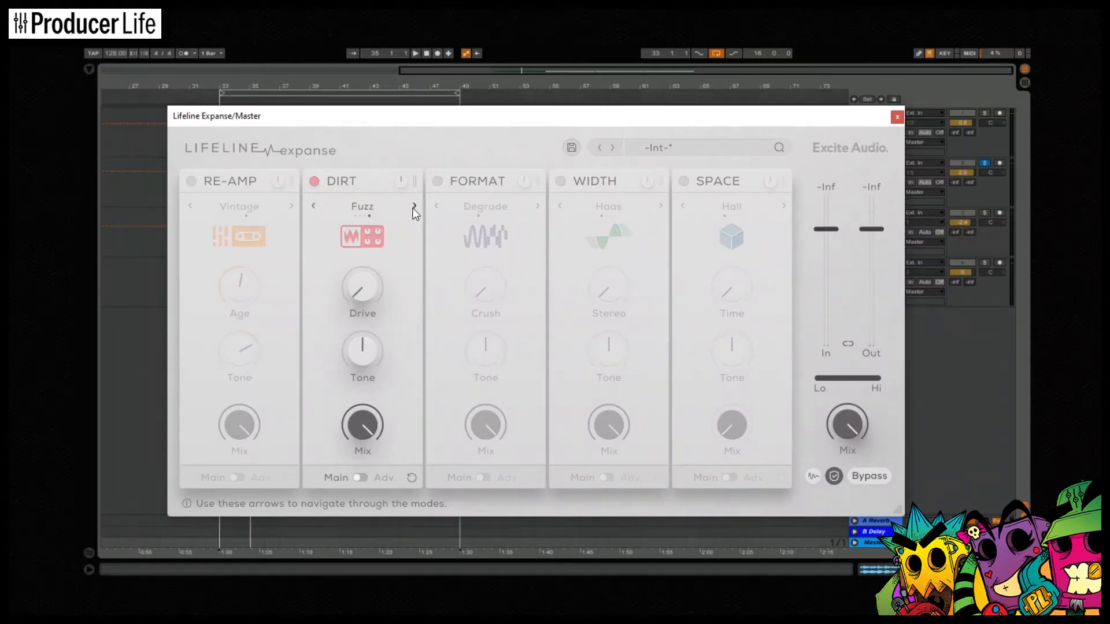
click(414, 207)
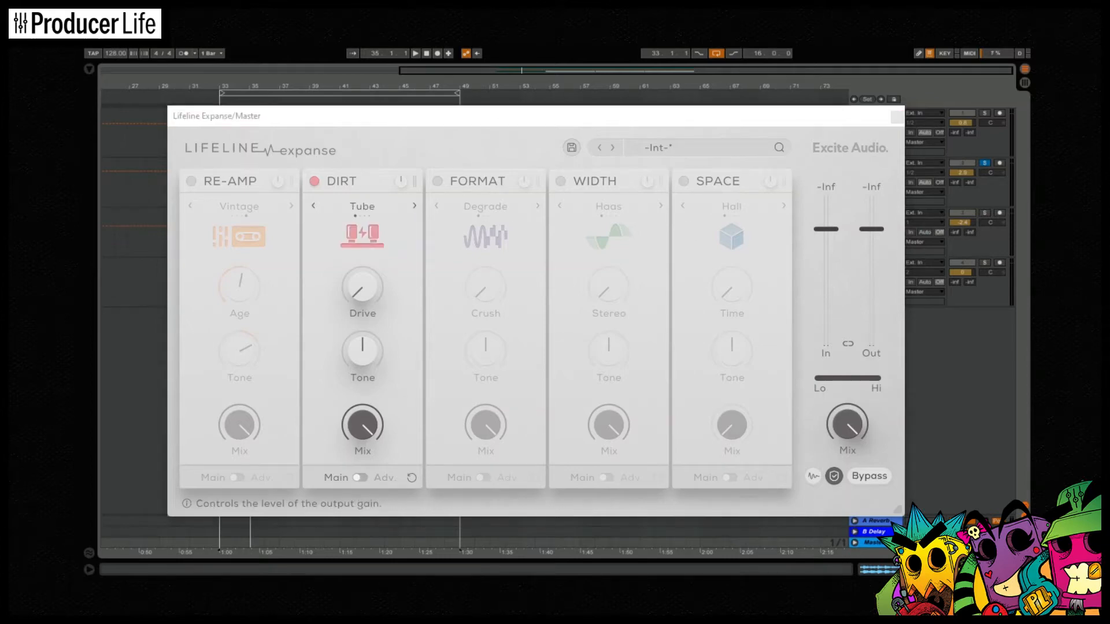
Start playback and sweep DIRT's Drive and Tone across their ranges in Tube mode, ending with Drive at minimum and Tone at -100%.
click(416, 54)
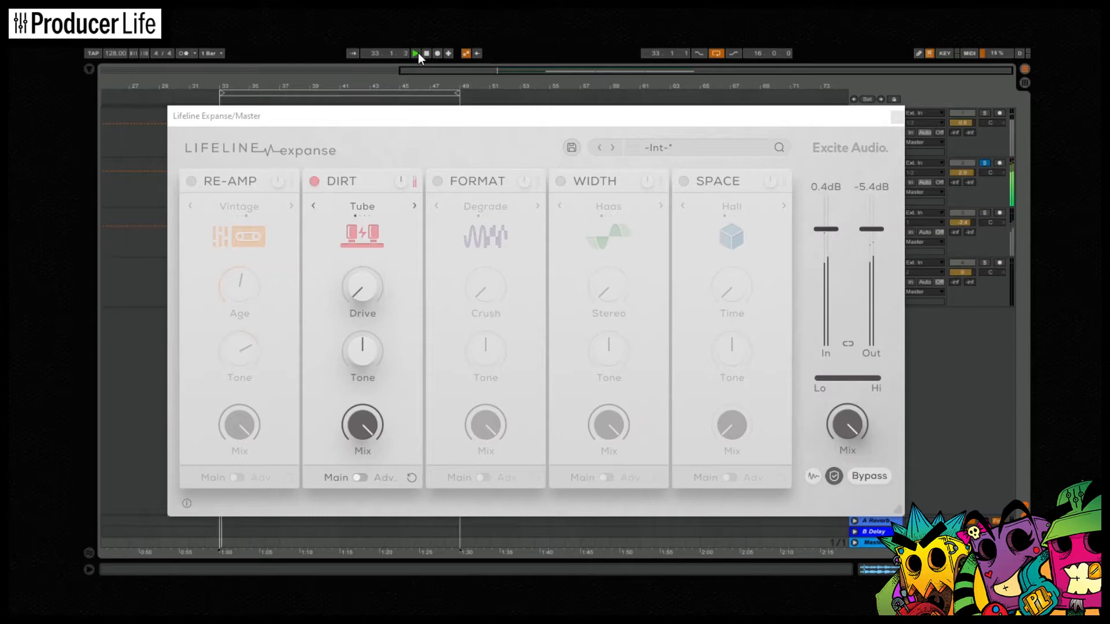
drag(364, 354, 375, 486)
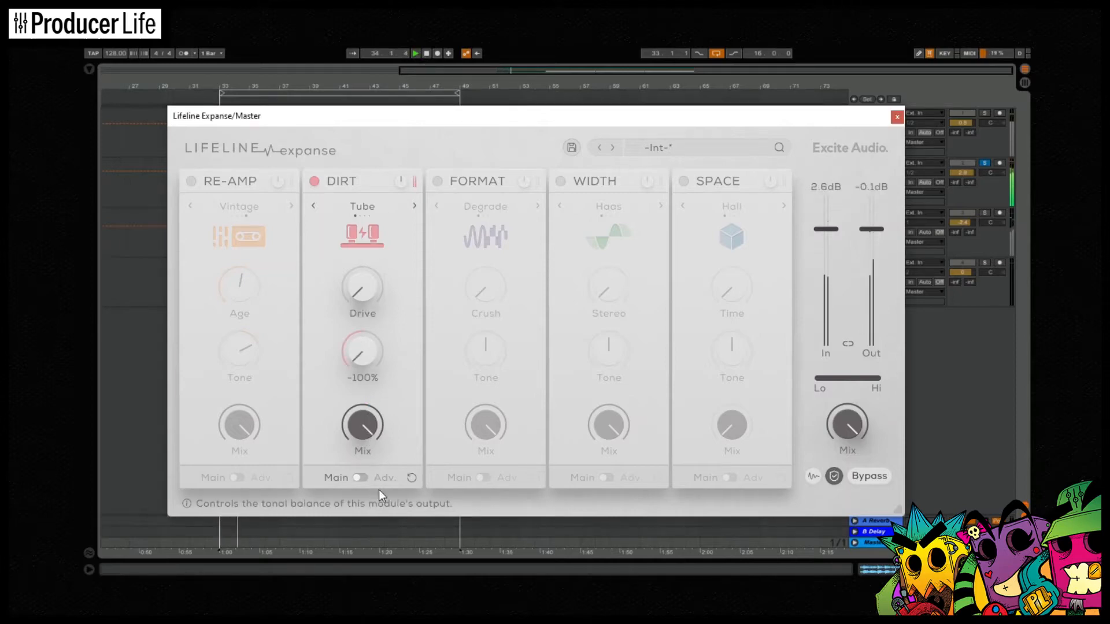
drag(363, 293, 355, 116)
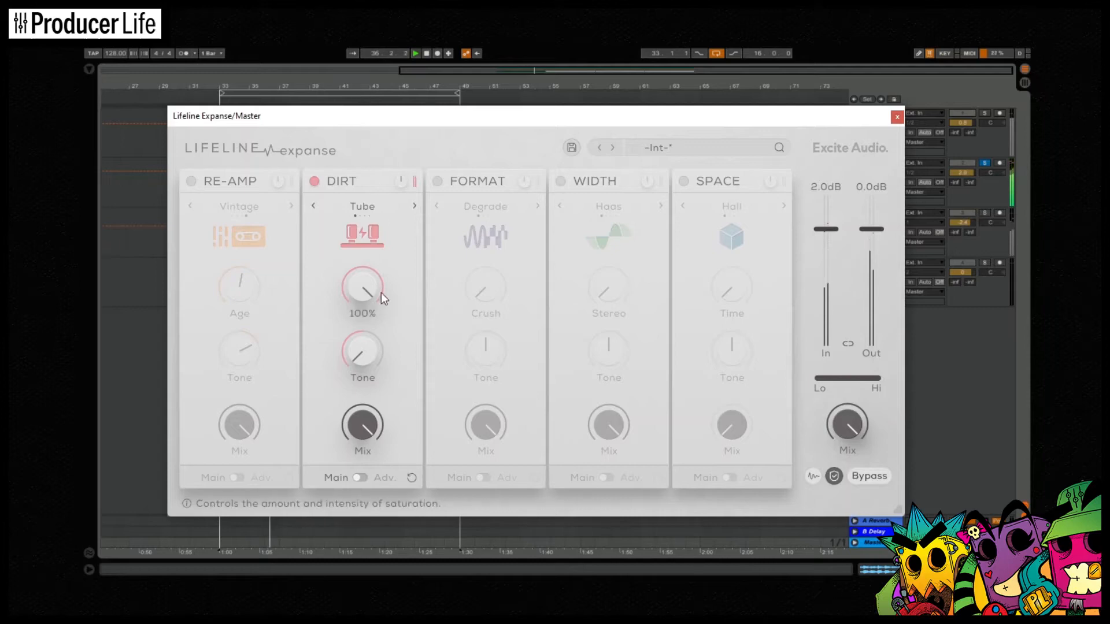
drag(372, 357, 379, 179)
mouse_move(366, 289)
drag(365, 289, 370, 465)
mouse_move(369, 347)
drag(369, 347, 385, 521)
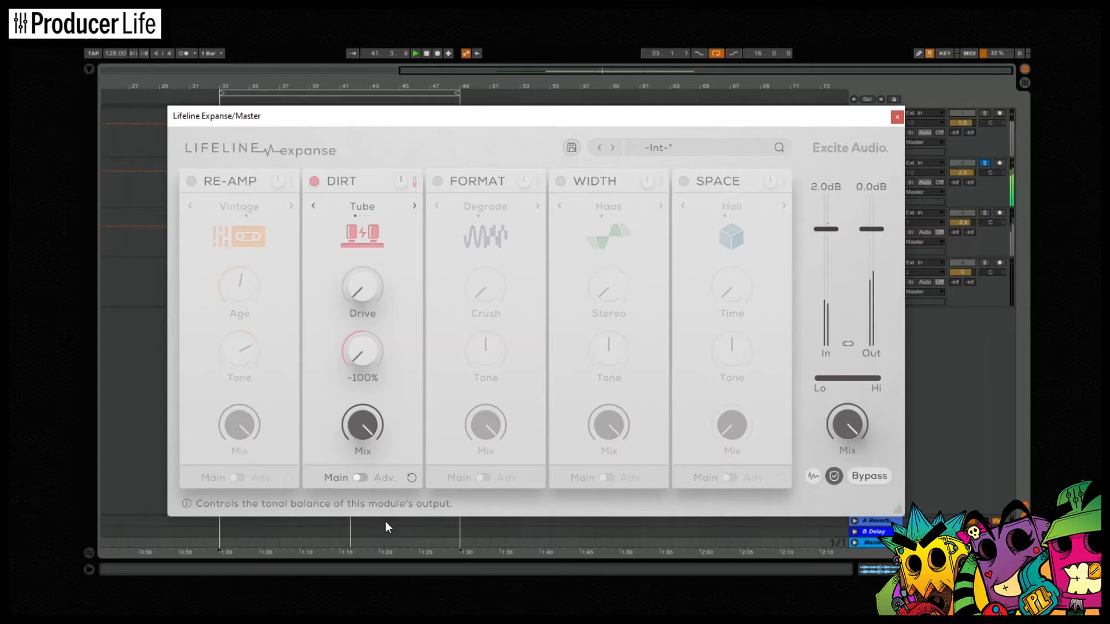
Switch DIRT to Tape mode, raise Drive and Tone to maximum, and bring both back down to minimum.
click(416, 206)
drag(366, 300, 362, 129)
drag(371, 353, 390, 170)
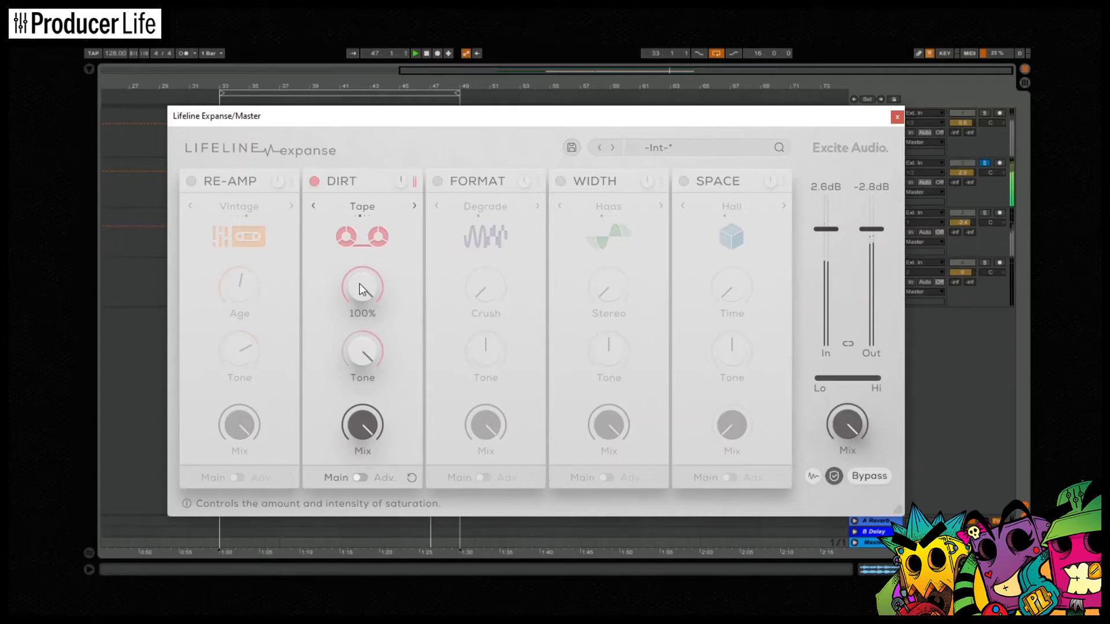
drag(369, 284, 393, 471)
drag(347, 329, 391, 528)
Switch DIRT to Rectify mode, sweep Drive and Tone up to maximum, and return Drive to minimum and Tone to -100%.
click(414, 206)
drag(364, 289, 387, 317)
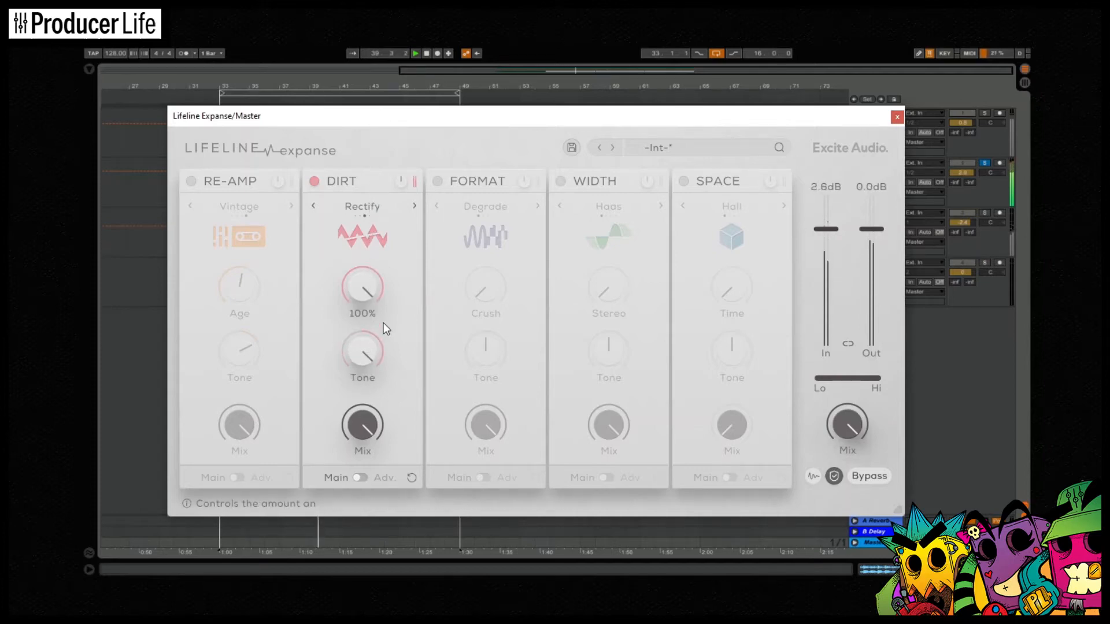
drag(370, 274, 389, 460)
drag(364, 343, 385, 528)
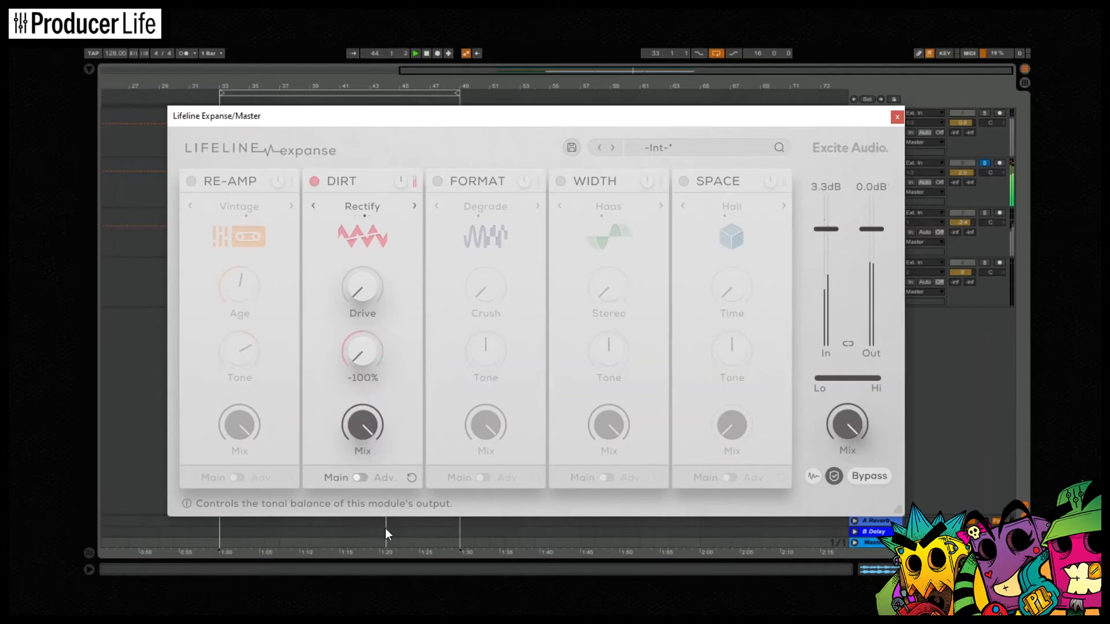
Switch DIRT to Fuzz mode and sweep Drive and Tone up through their ranges and back down to minimum.
click(415, 207)
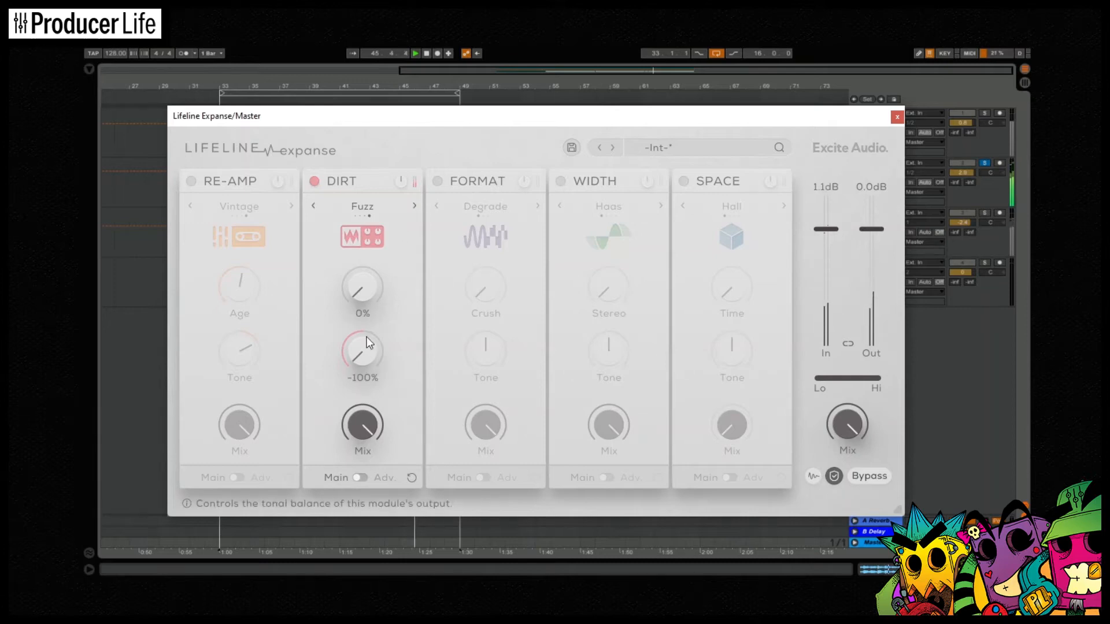
drag(355, 314, 367, 144)
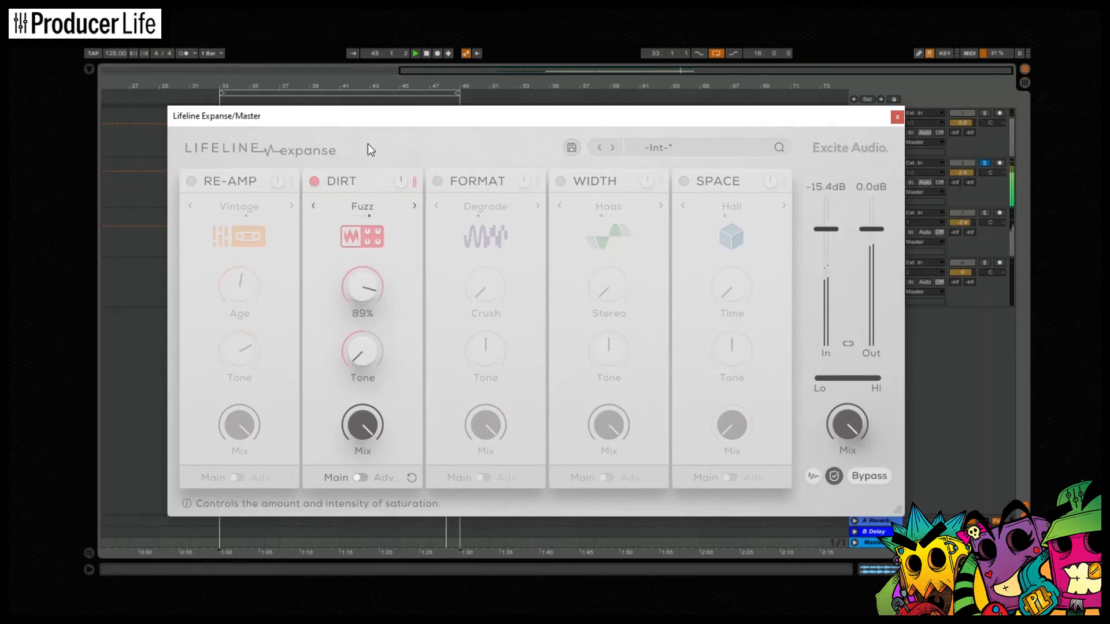
drag(371, 360, 378, 179)
drag(359, 277, 385, 460)
drag(369, 348, 375, 515)
Return DIRT to Tube mode, raise Drive and Tone slightly above their midpoints, and lower Mix a little.
click(415, 206)
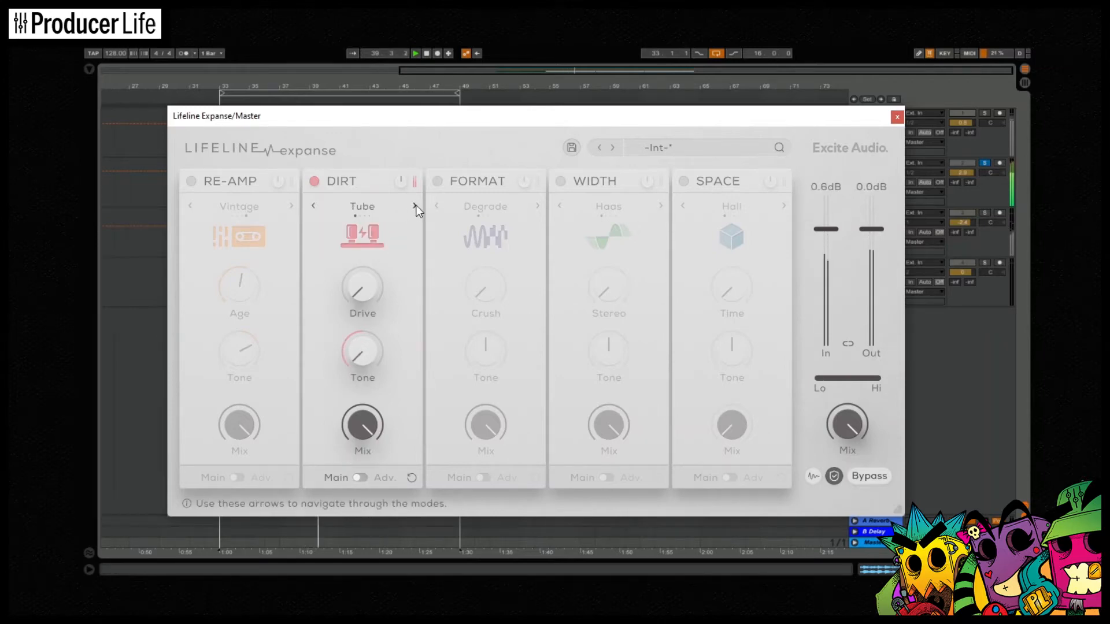
drag(367, 296, 357, 195)
drag(362, 354, 351, 256)
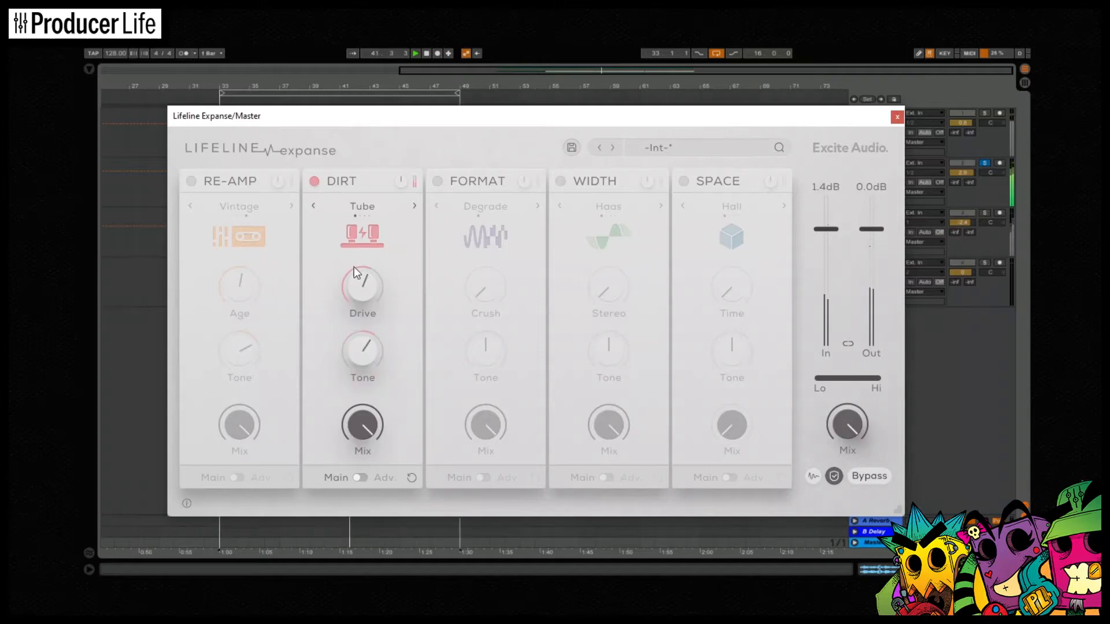
drag(352, 419, 365, 460)
On DIRT's advanced page, raise Dynamic and Smooth, and enable multi-band processing with a reduced Drive amount in the lowest band.
click(367, 477)
drag(361, 334, 351, 244)
click(320, 233)
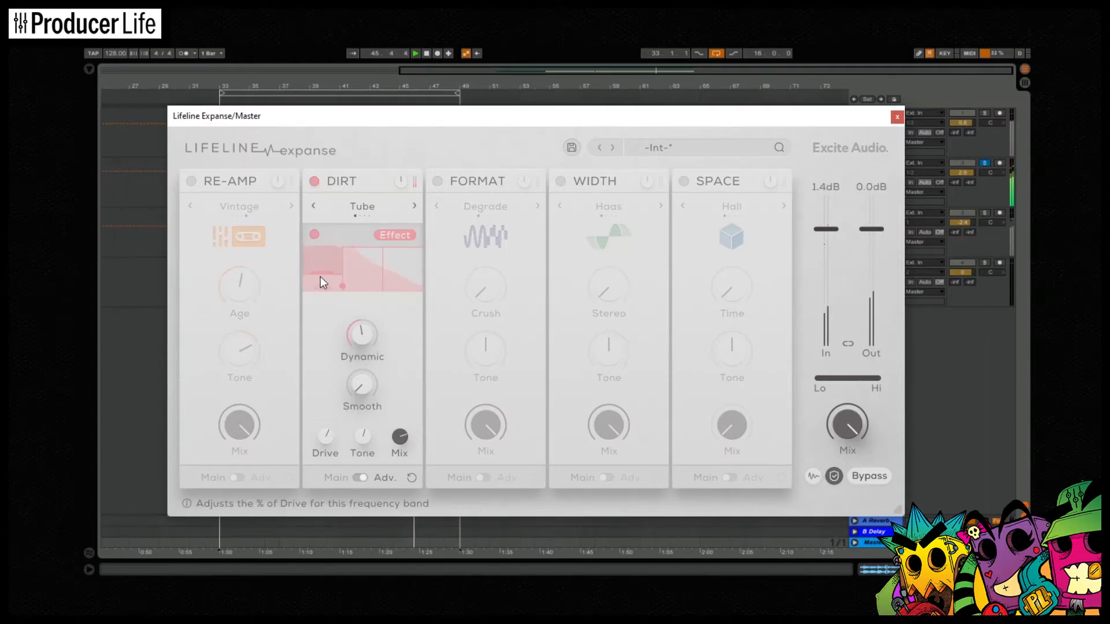
drag(356, 373, 355, 256)
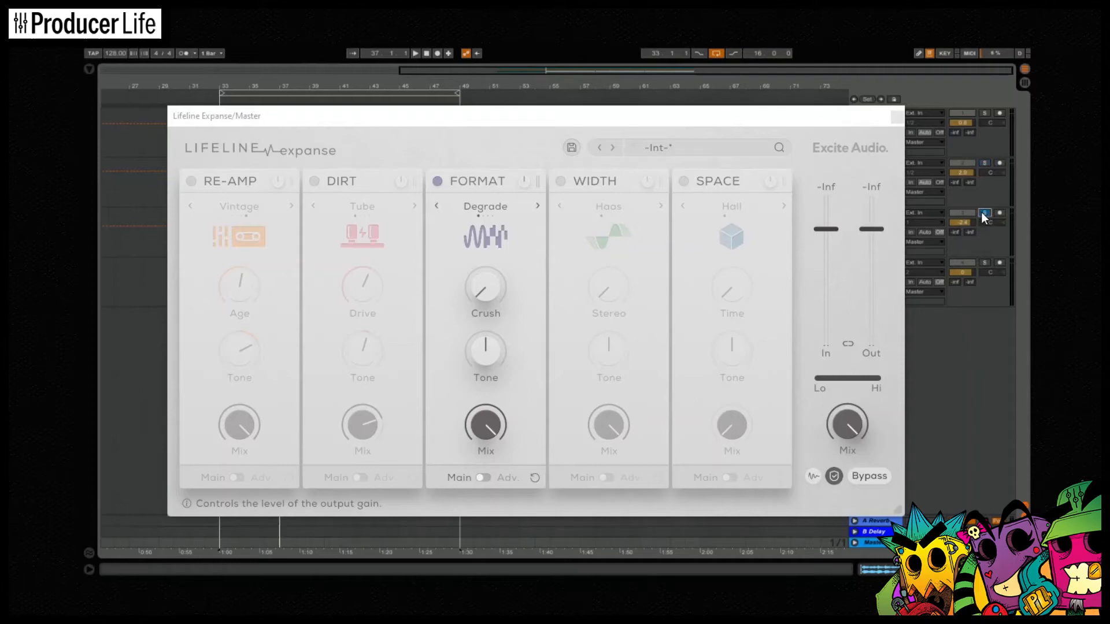
Solo the third track, look at the FORMAT module's advanced page, and return to its main page.
click(985, 213)
click(481, 478)
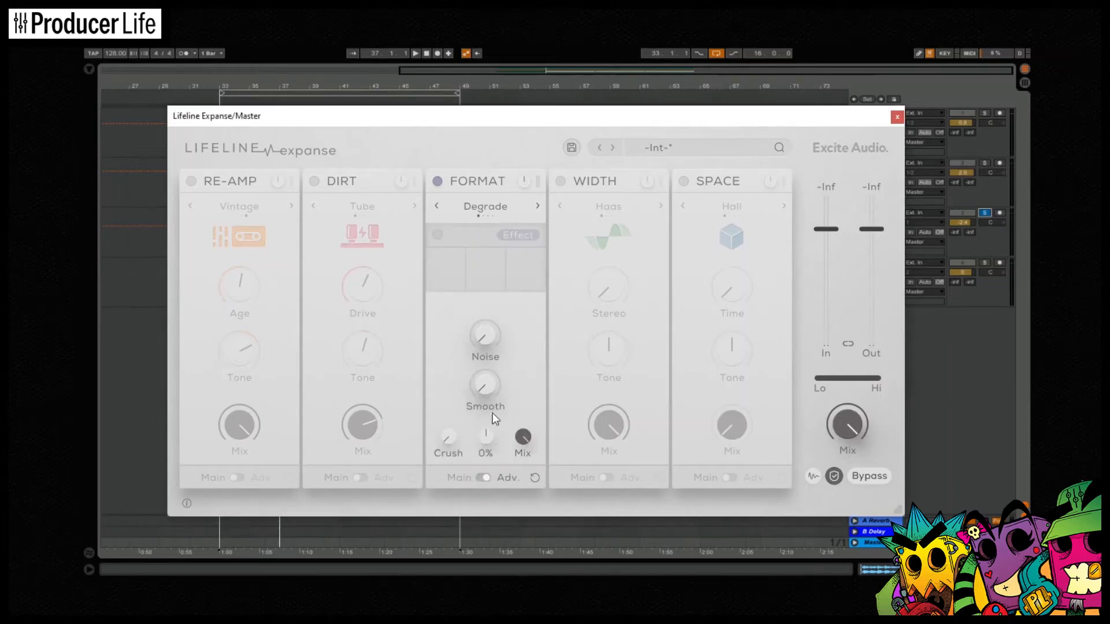
click(482, 478)
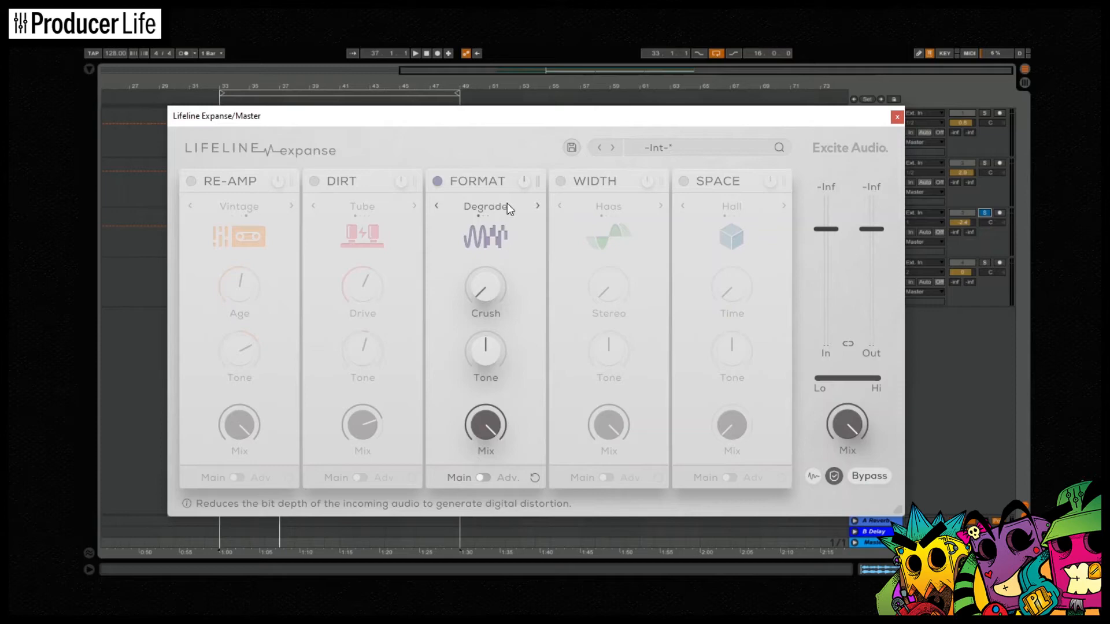
Step FORMAT through its Resample, Flatten and Washed modes and back to Degrade.
click(536, 208)
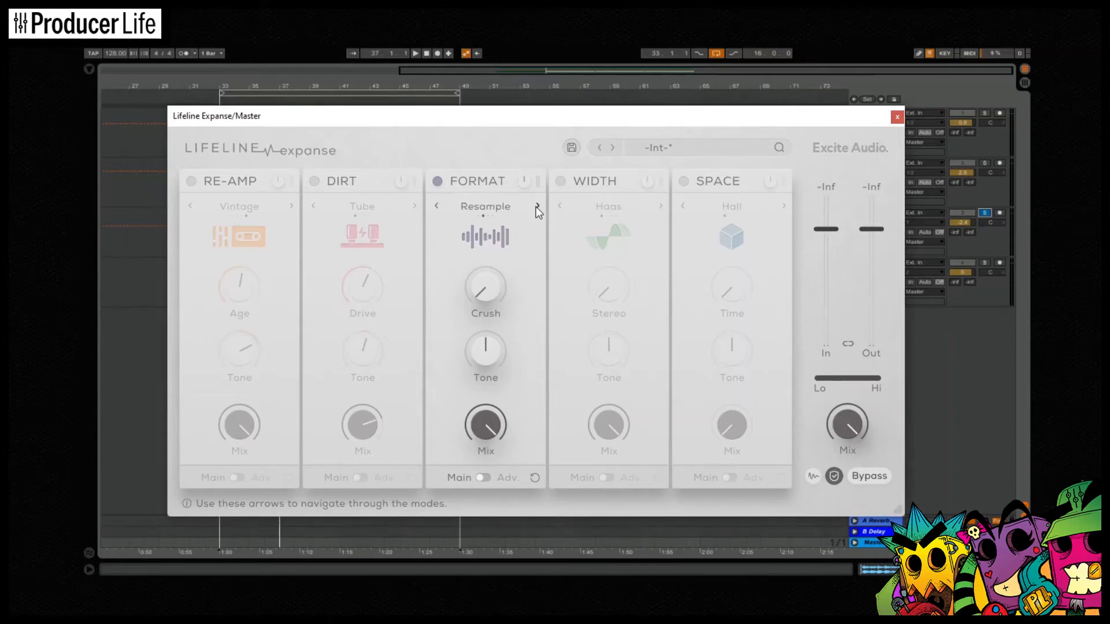
click(535, 206)
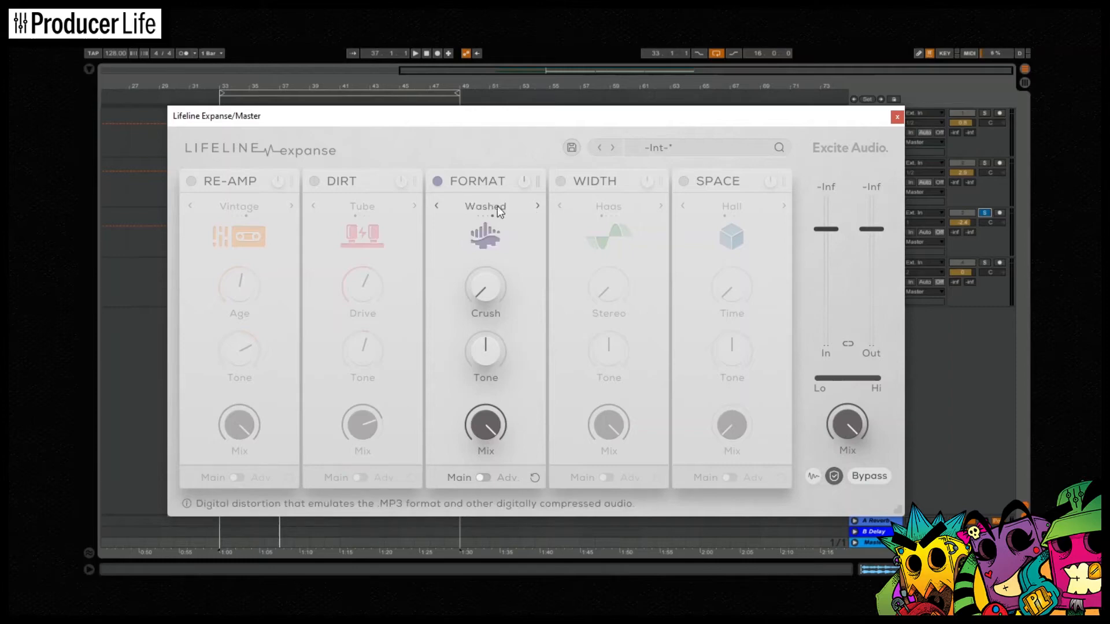
click(436, 206)
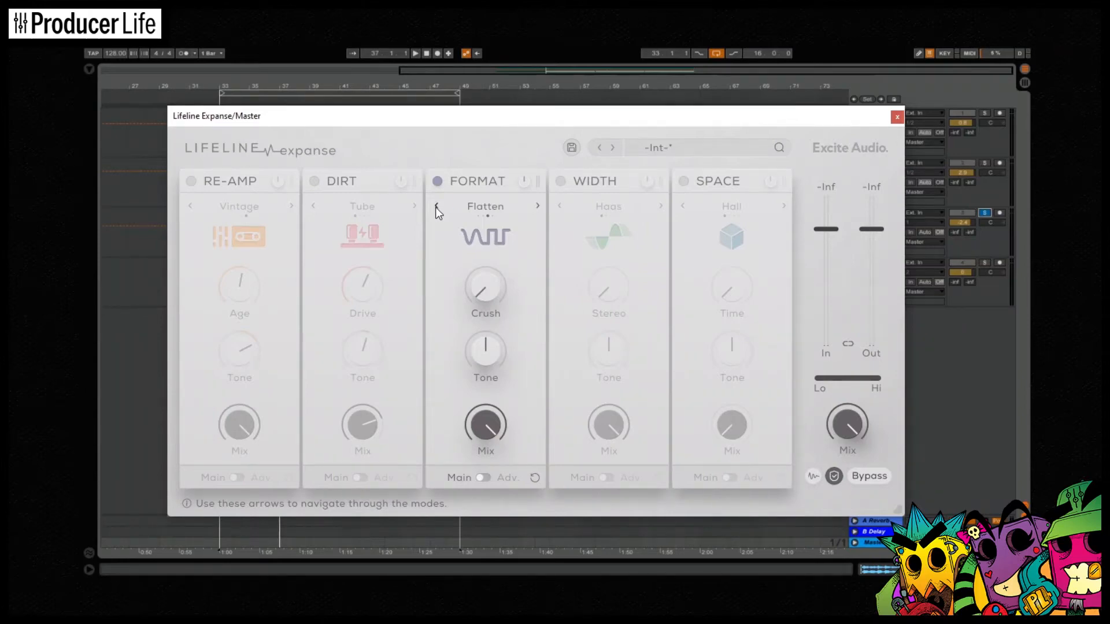
click(436, 207)
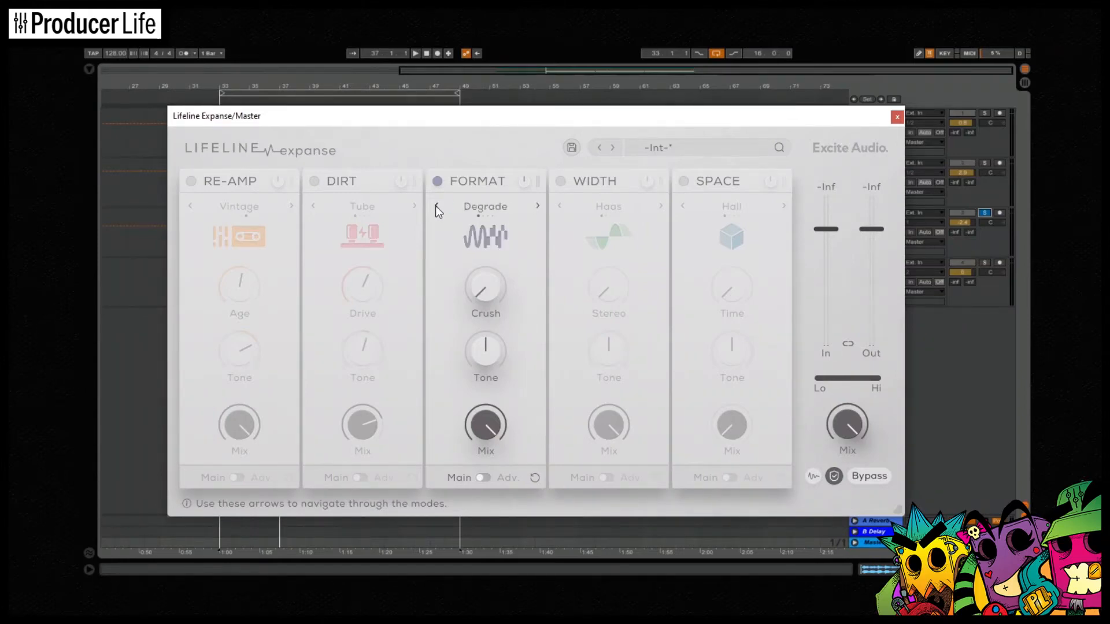
Start playback and sweep FORMAT's Crush and Tone across their full ranges in Degrade mode, ending with both at minimum.
click(414, 54)
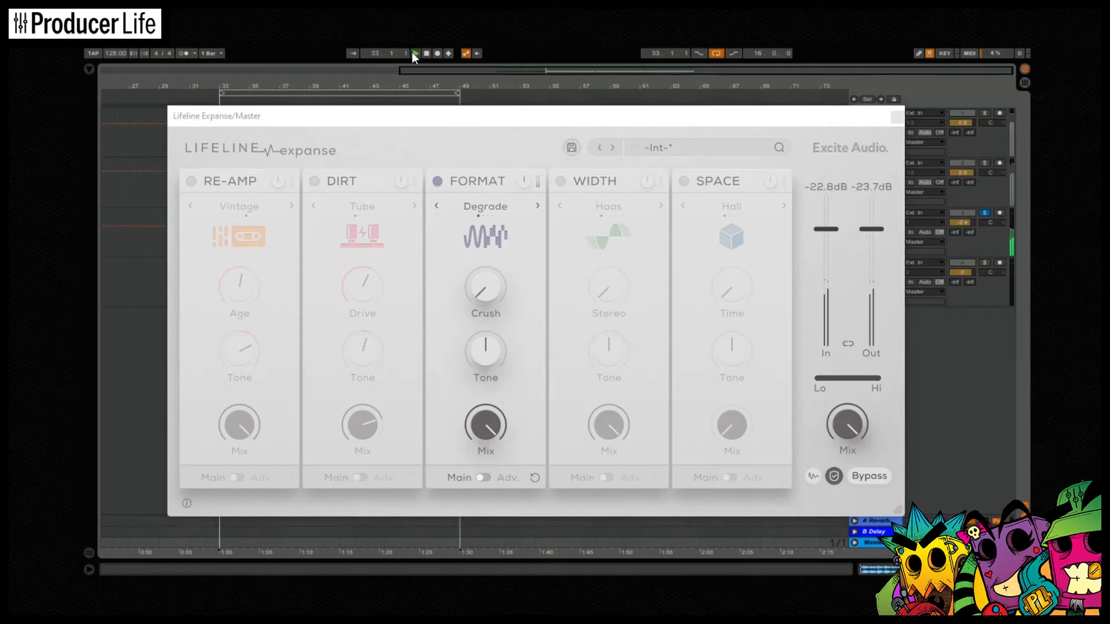
drag(492, 344, 488, 470)
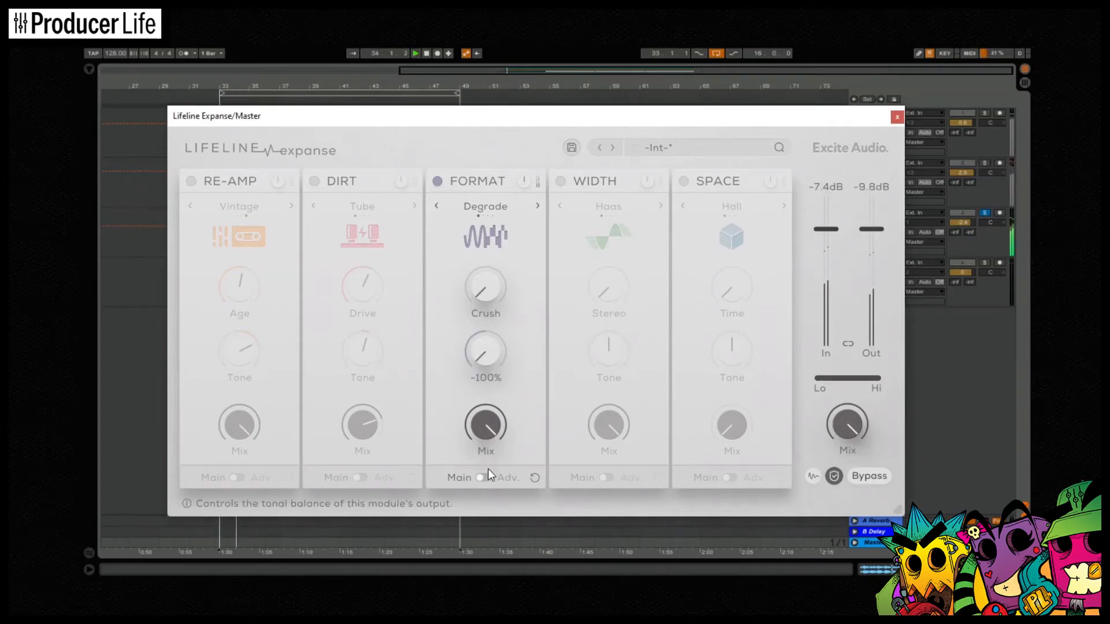
drag(474, 282, 495, 112)
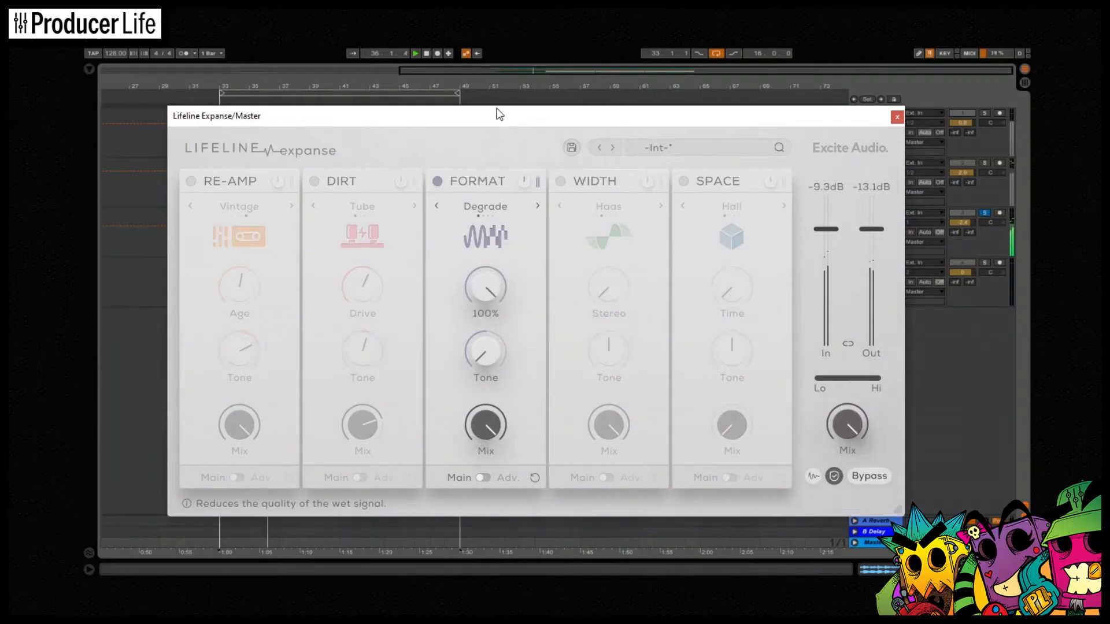
drag(500, 366, 497, 159)
drag(481, 280, 497, 462)
drag(482, 366, 498, 515)
Switch FORMAT to Resample mode, raise Crush and Tone to maximum, and return Crush to minimum and Tone to -100%.
click(537, 206)
drag(494, 303, 499, 133)
drag(484, 351, 497, 159)
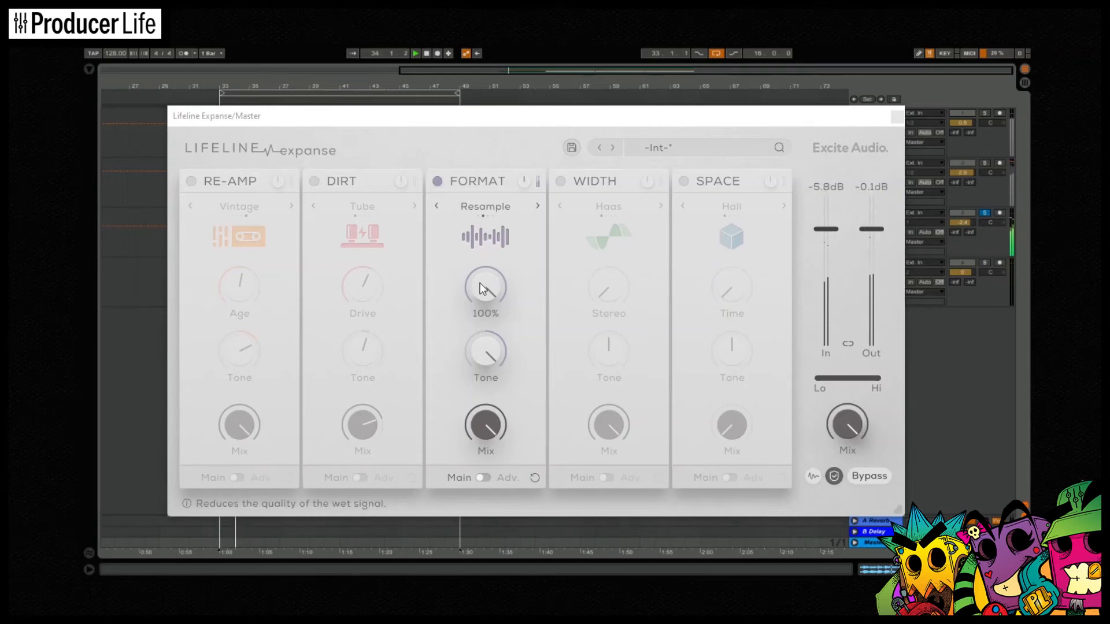
drag(484, 280, 511, 468)
drag(480, 350, 514, 509)
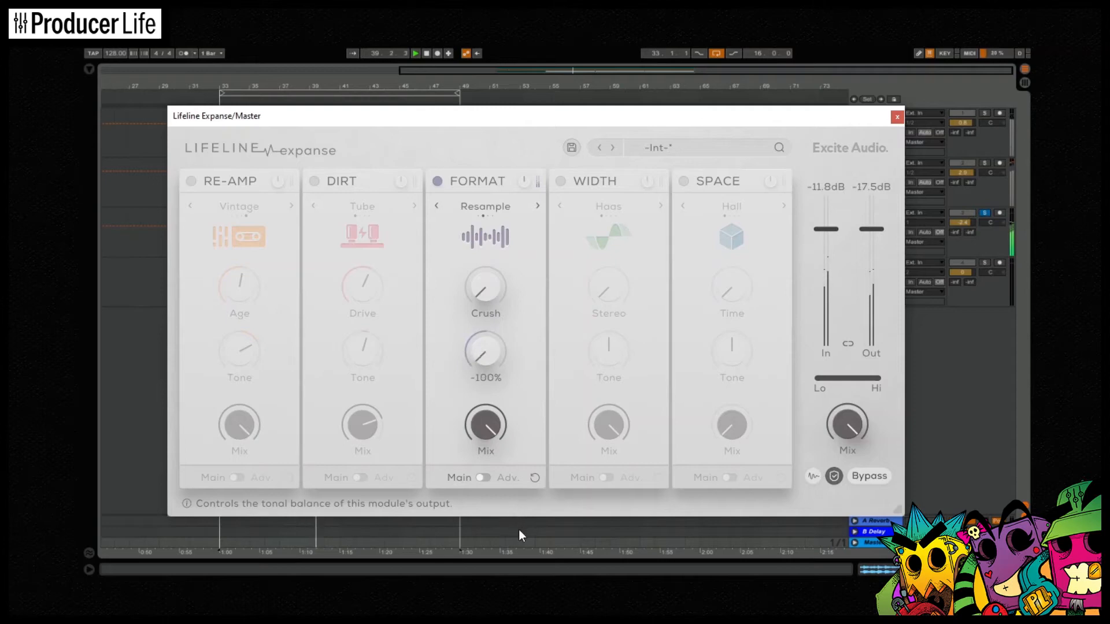
Switch FORMAT to Flatten mode, sweep Crush and Tone up to maximum, and bring both back to minimum.
click(537, 207)
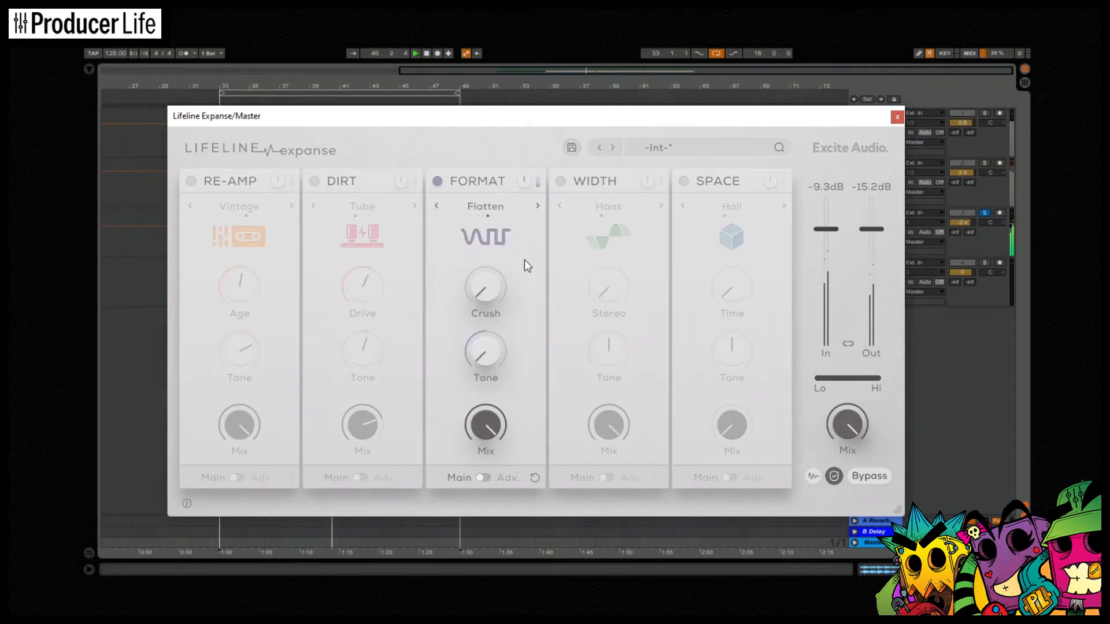
mouse_move(484, 289)
drag(484, 289, 491, 116)
mouse_move(502, 338)
drag(501, 338, 494, 165)
drag(487, 279, 502, 453)
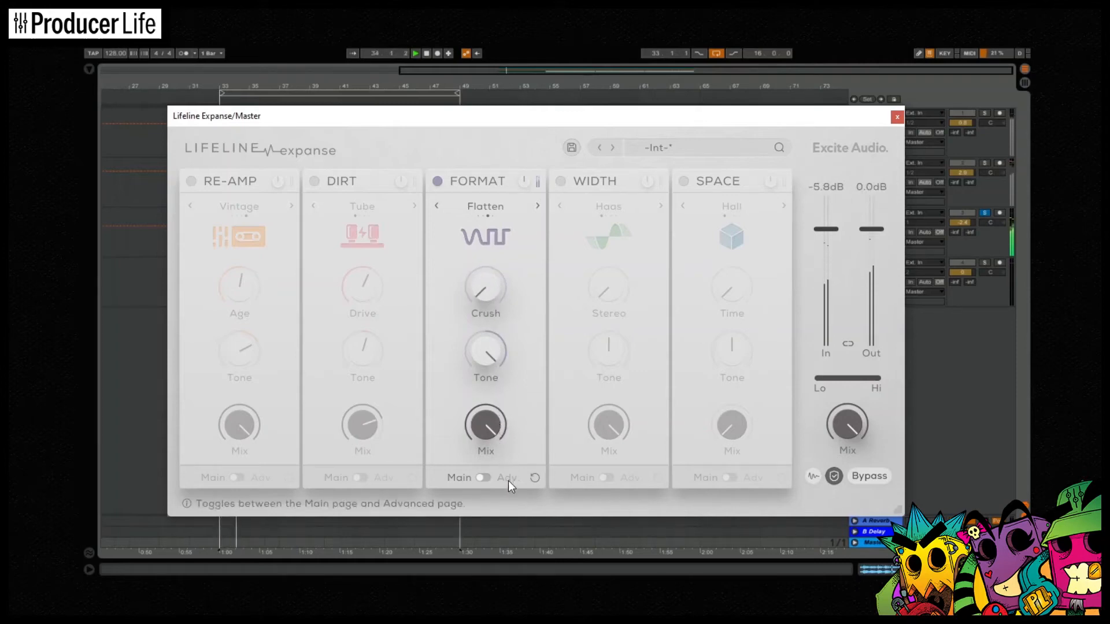
drag(486, 347, 530, 518)
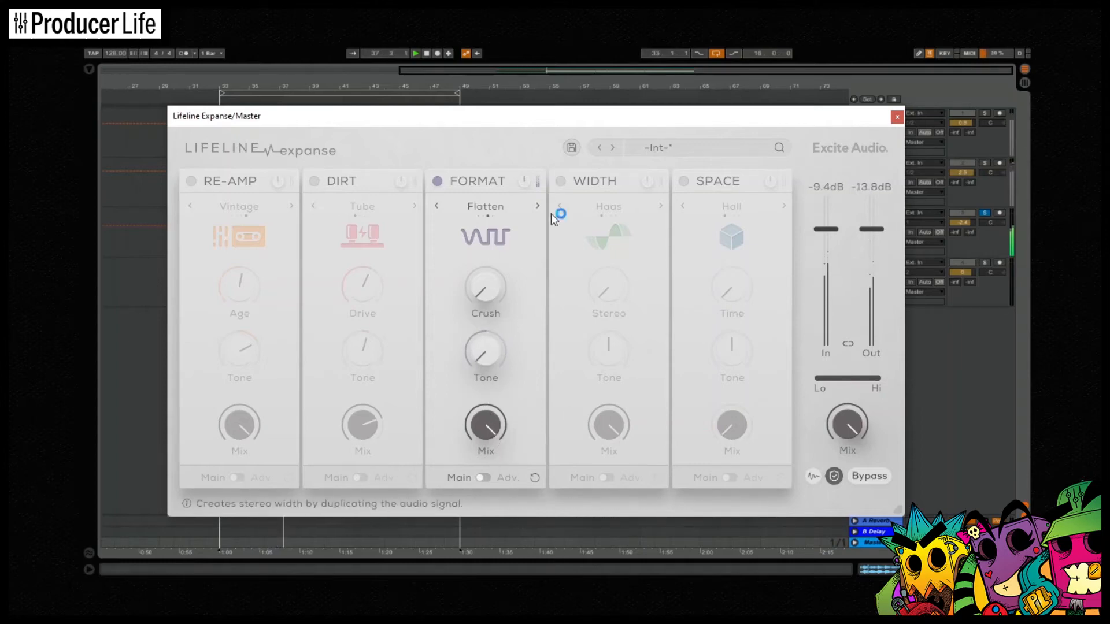
Switch FORMAT to Washed mode and sweep Crush and Tone up to maximum and down to minimum again.
click(538, 207)
drag(475, 296, 491, 117)
drag(490, 349, 505, 168)
drag(493, 283, 497, 466)
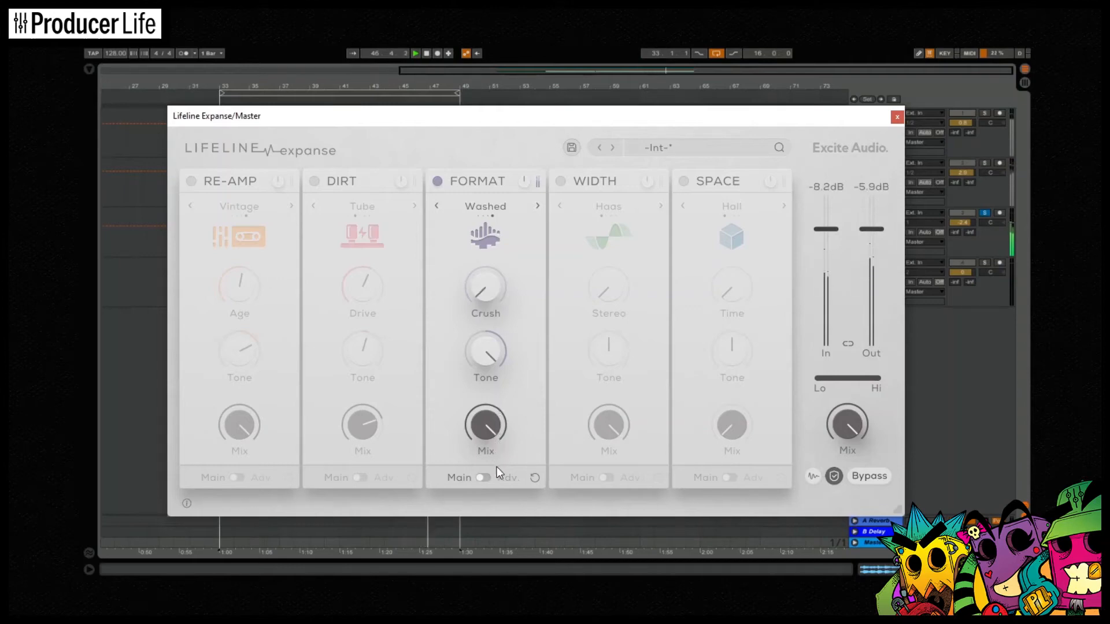
drag(487, 351, 512, 536)
Return FORMAT to Degrade mode, raise Crush slightly above its midpoint, and bring Tone up to about -2%.
click(537, 206)
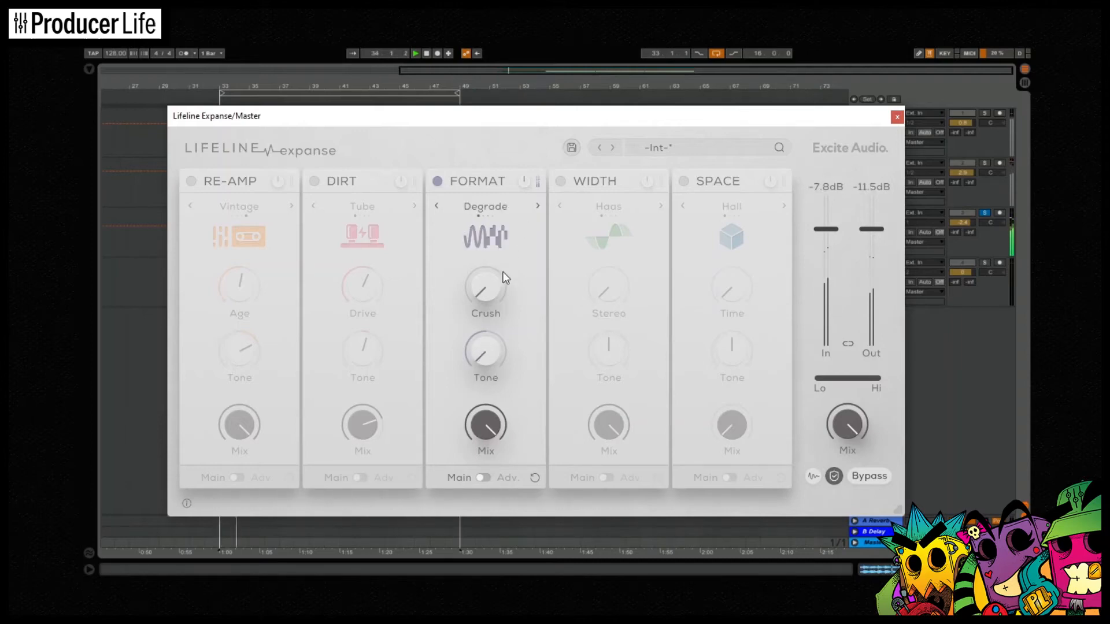
drag(484, 278, 477, 200)
drag(477, 329, 477, 259)
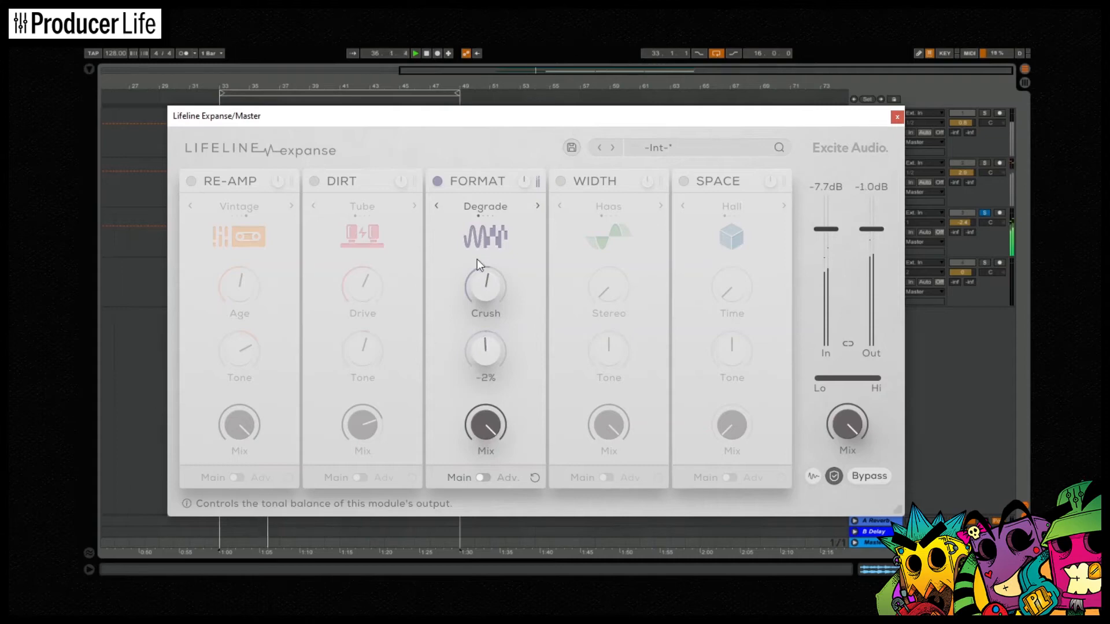
On FORMAT's advanced page, raise Noise, reduce the highest band's Crush amount with multi-band processing on, and set Smooth to about 12.8%.
click(485, 477)
drag(478, 338, 474, 272)
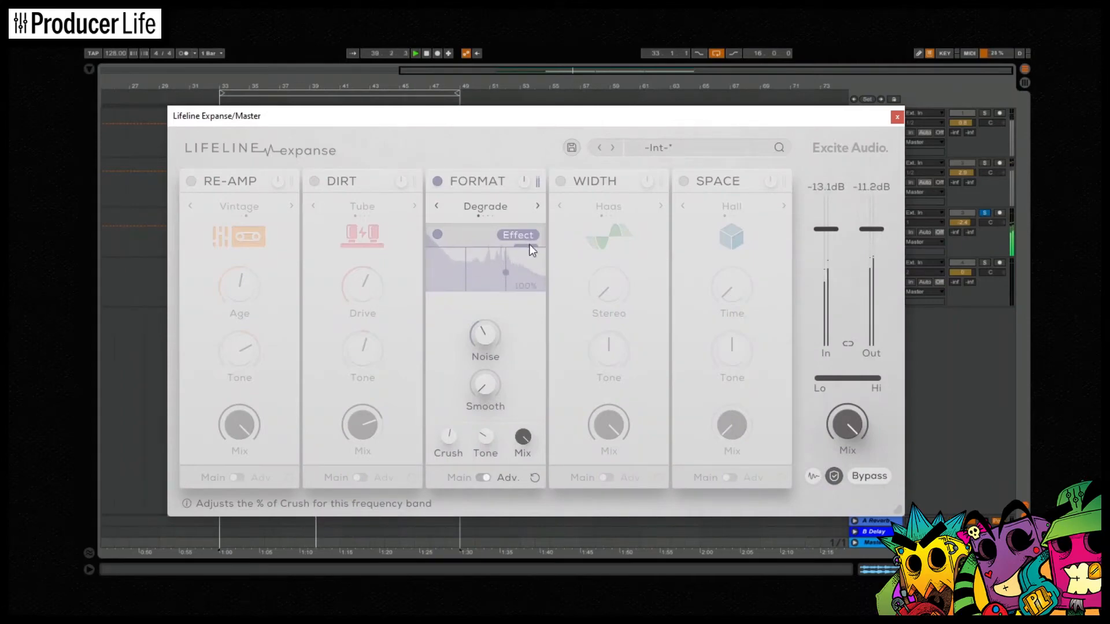
drag(485, 388, 480, 366)
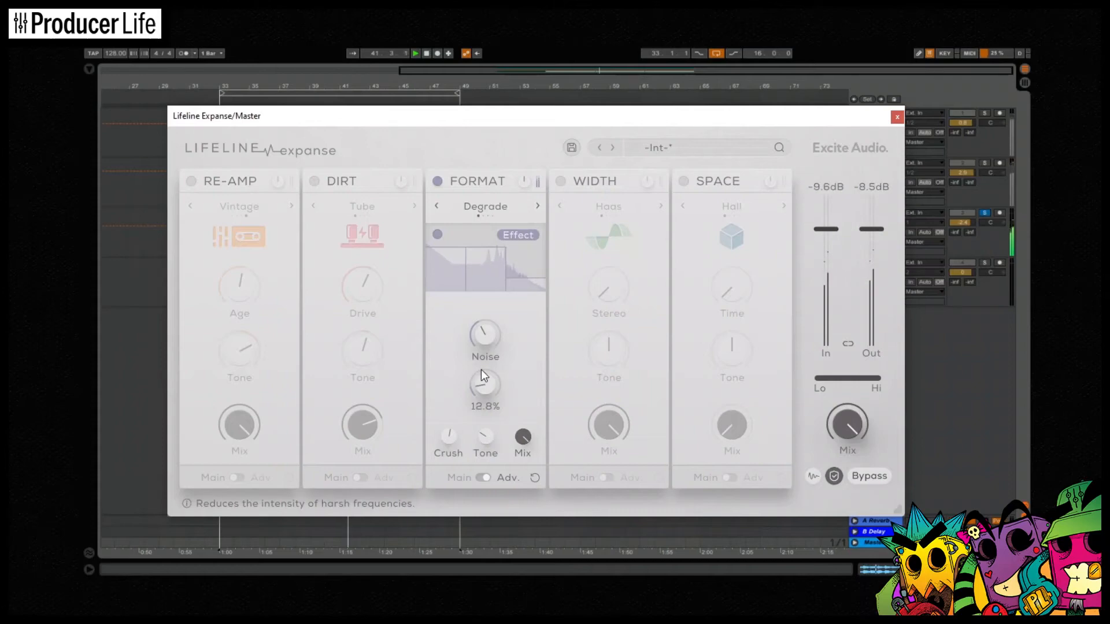
Raise FORMAT's Crush amount, enable the WIDTH module, and switch FORMAT off.
drag(443, 436, 441, 388)
mouse_move(514, 443)
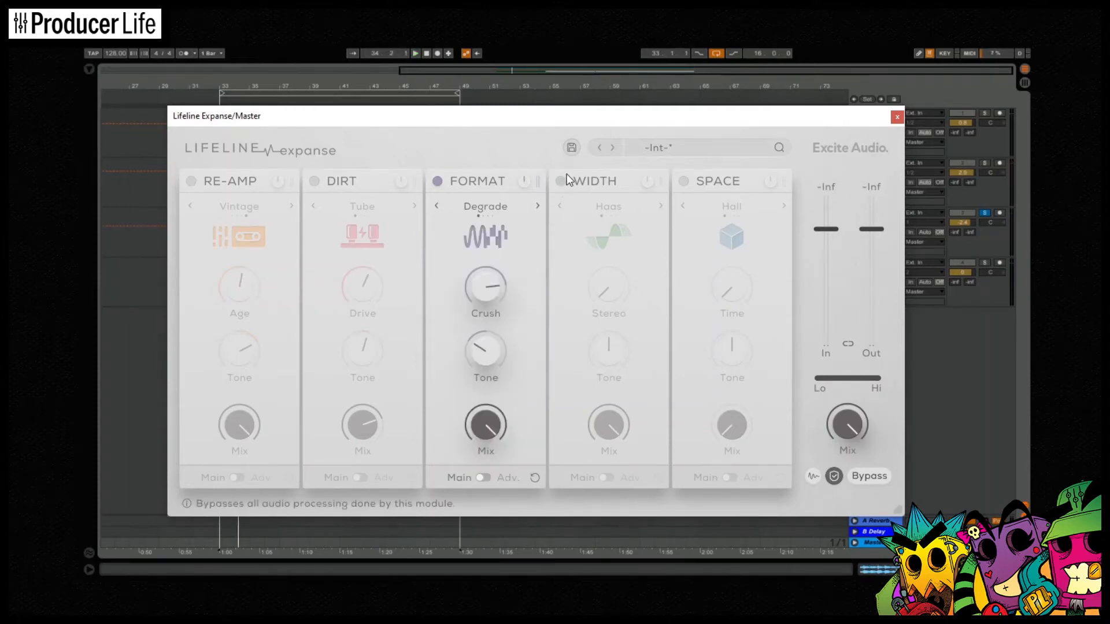
click(561, 177)
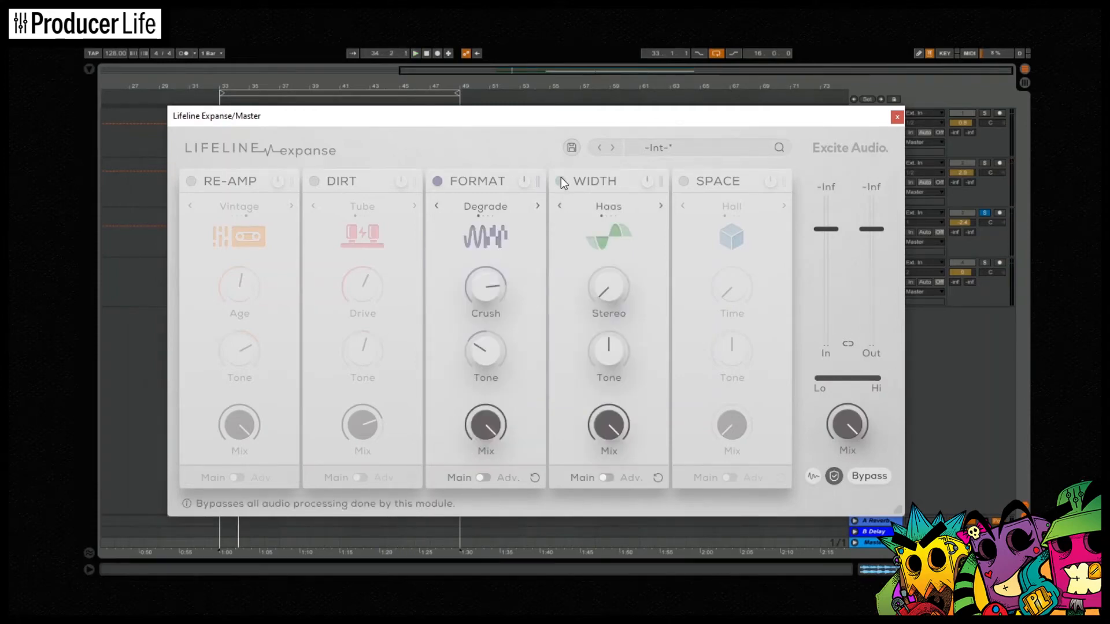
click(440, 184)
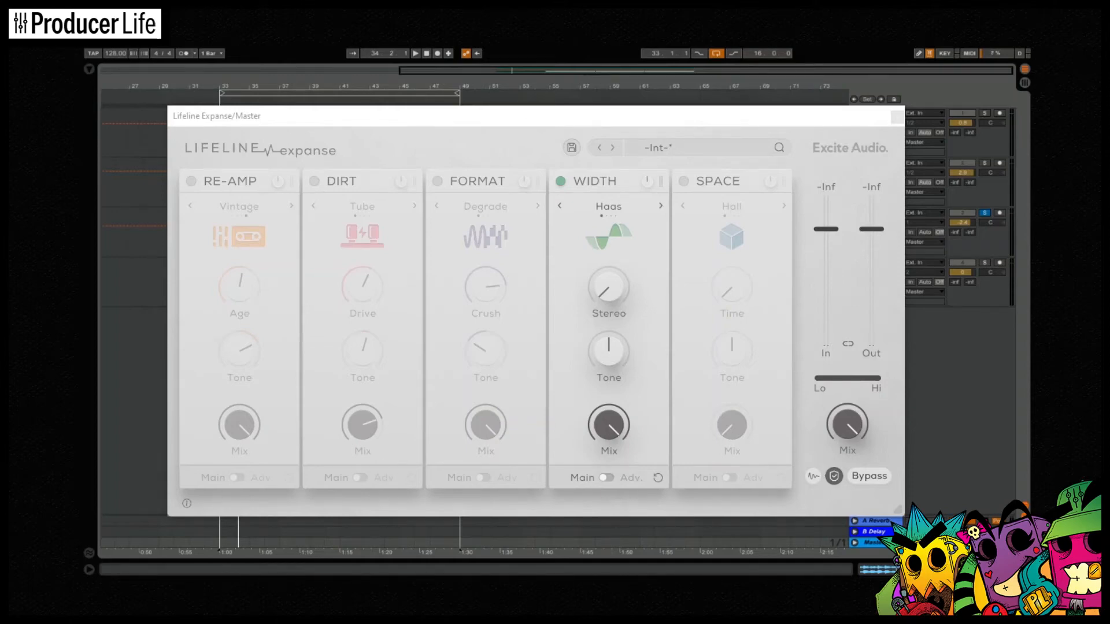
Browse WIDTH's Mid/Side, Detune and Mono modes and return to Haas.
mouse_move(628, 283)
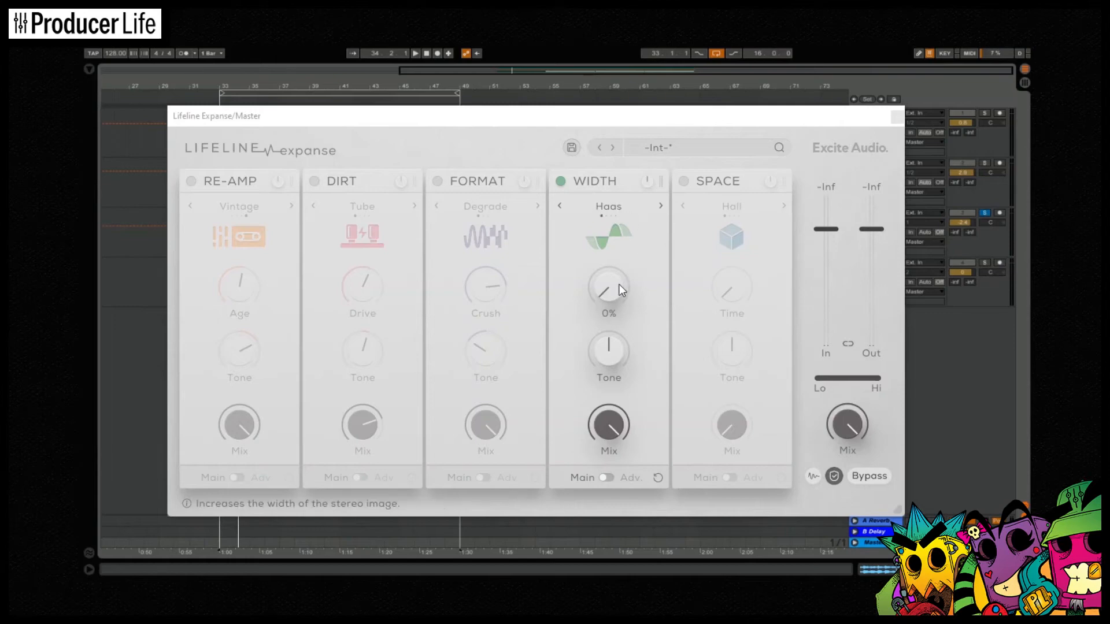
click(661, 207)
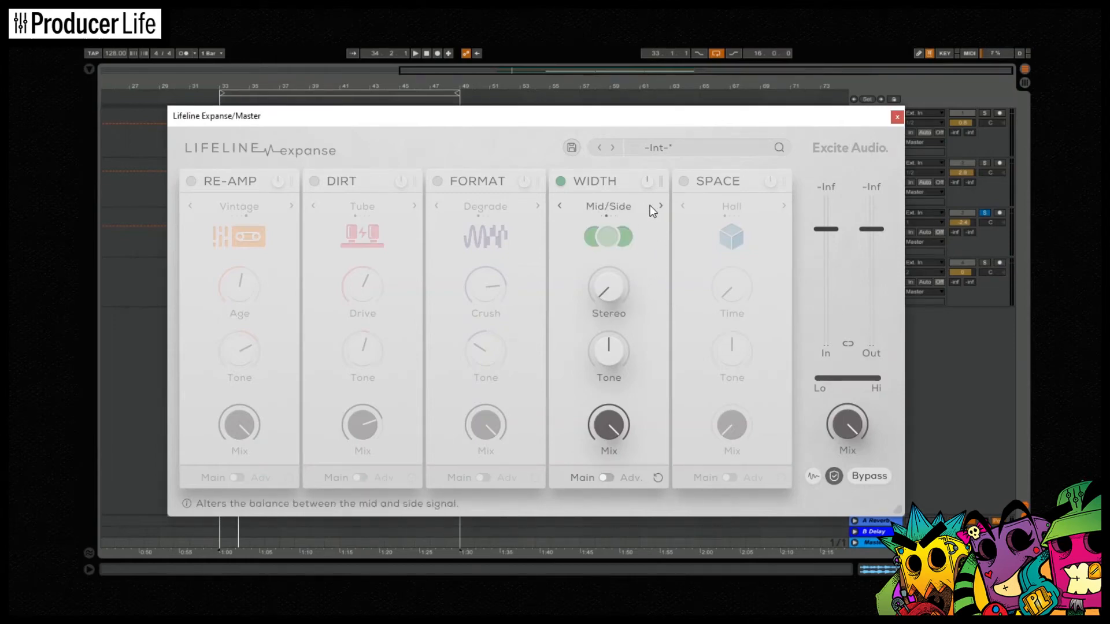
click(661, 207)
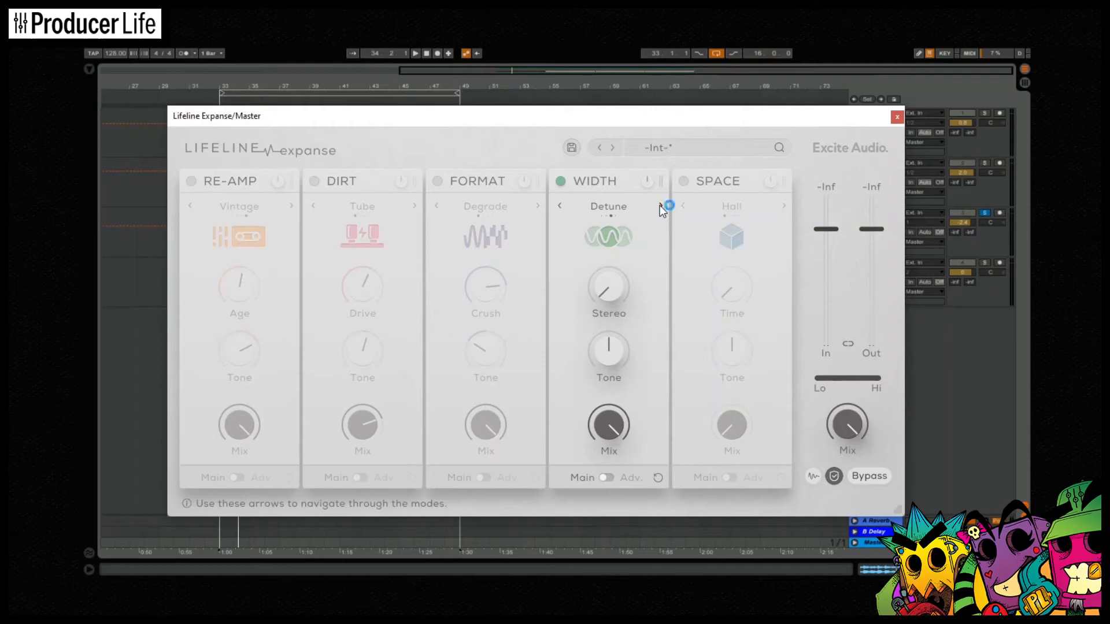
click(660, 205)
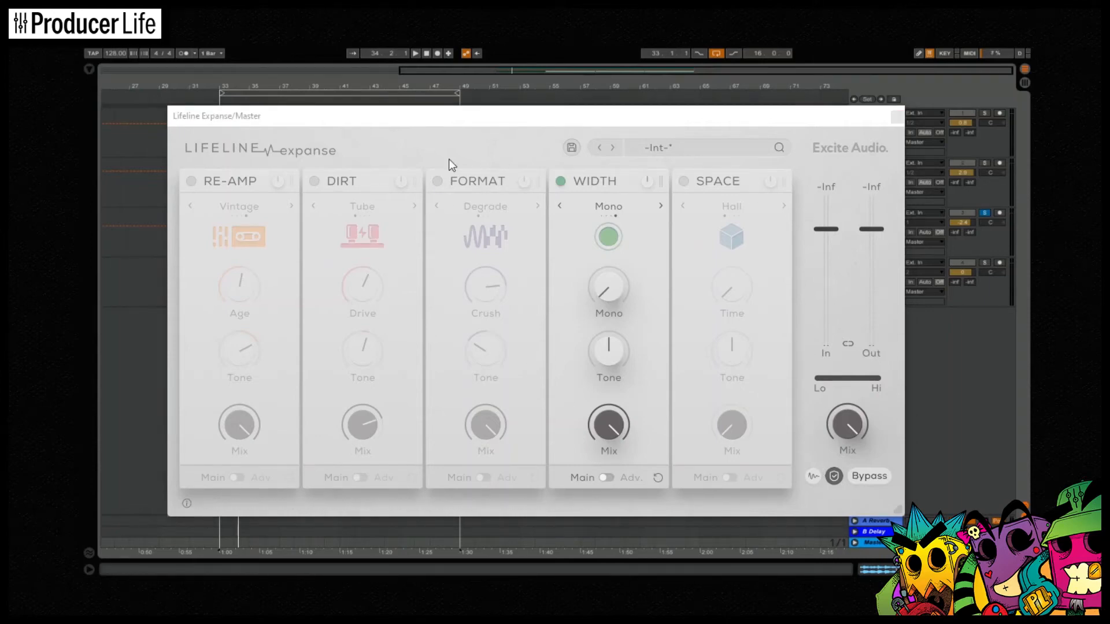
click(660, 206)
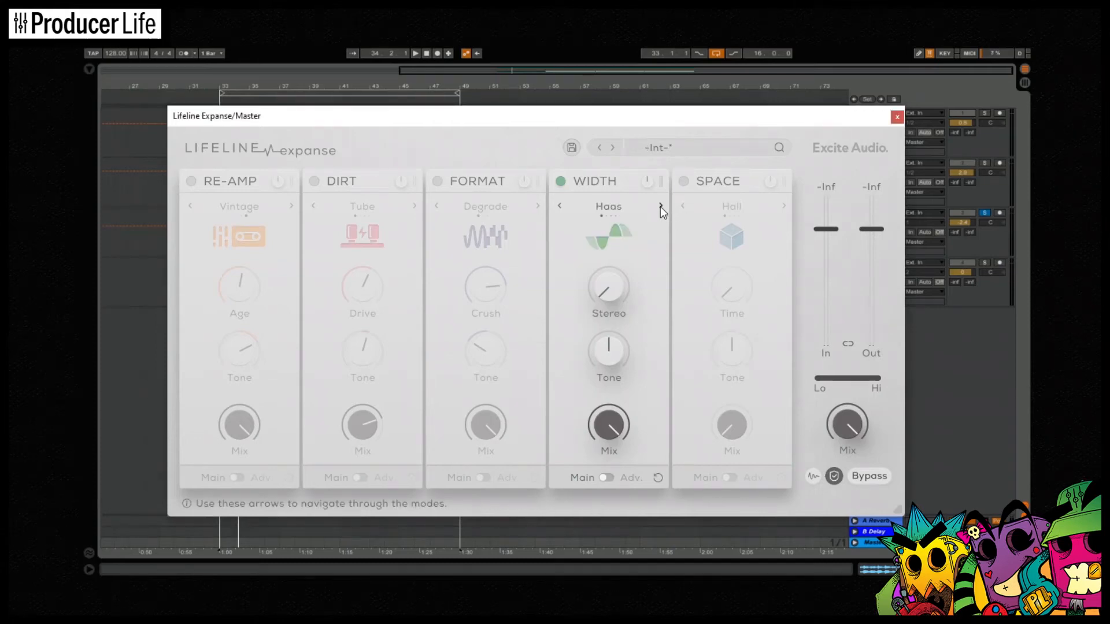
Play the track and sweep Haas mode's Stereo up to 100% and Tone to maximum, bringing both back to minimum.
click(419, 53)
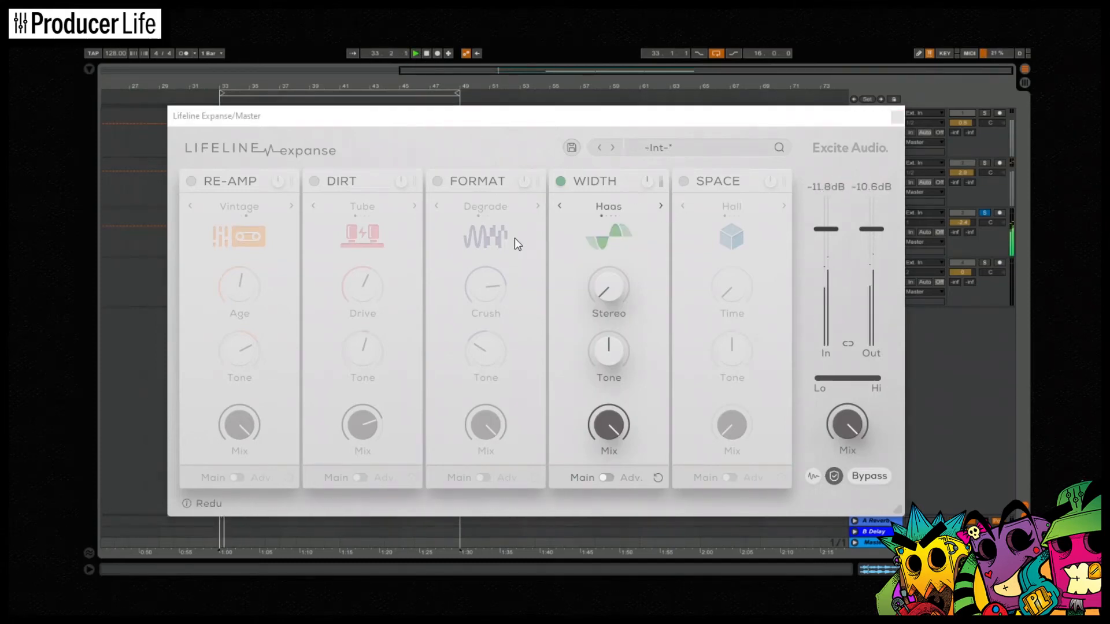
drag(607, 348, 609, 447)
drag(598, 297, 607, 114)
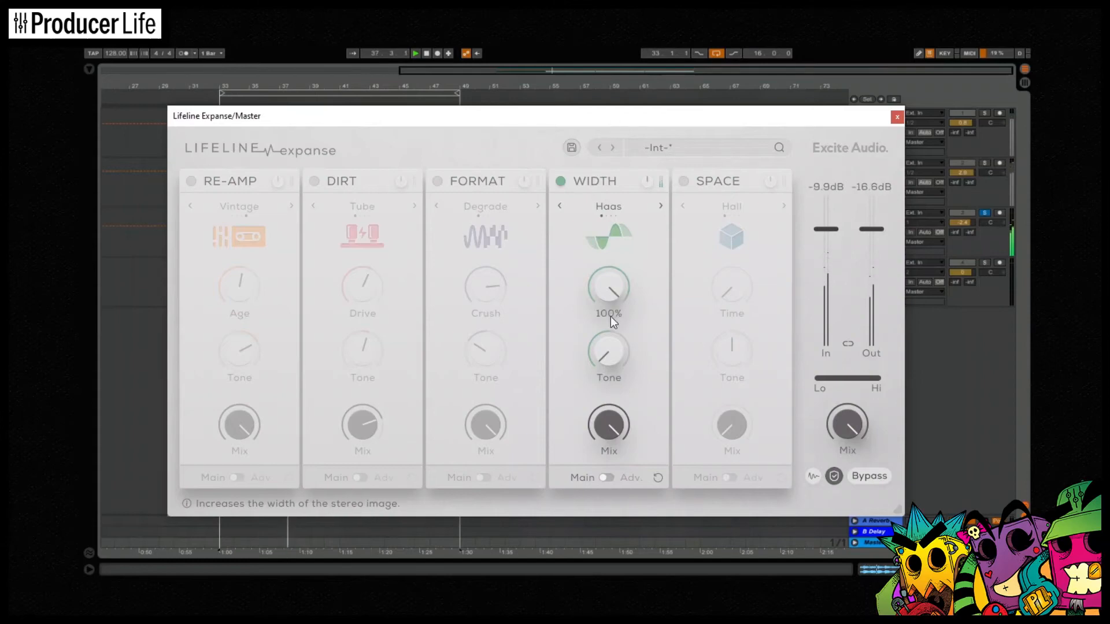
drag(608, 354, 616, 175)
drag(609, 288, 618, 455)
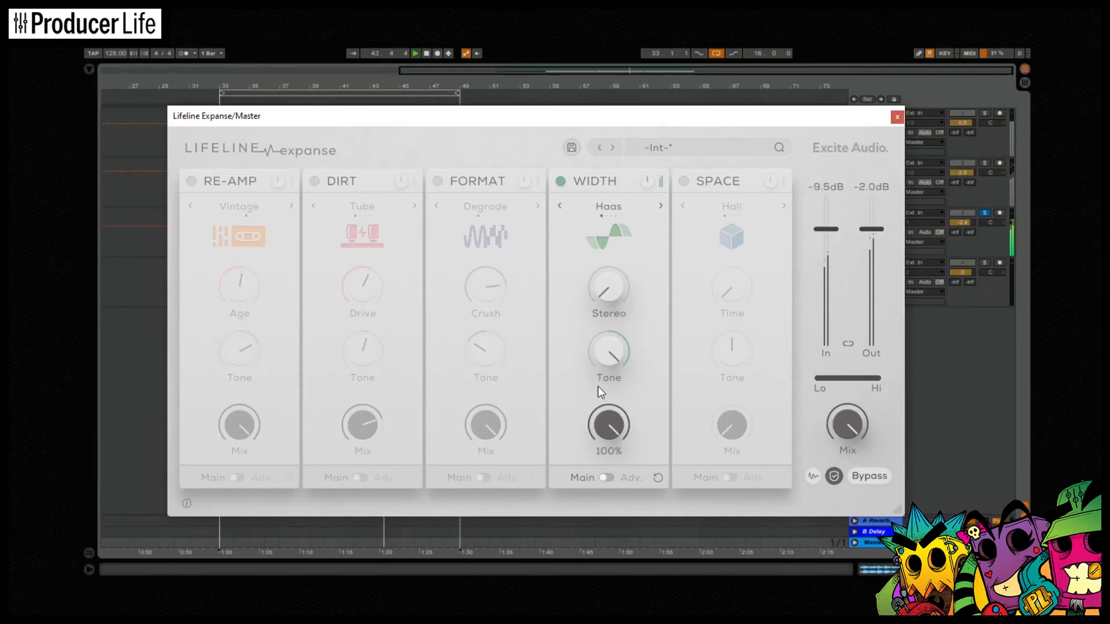
drag(607, 360, 631, 535)
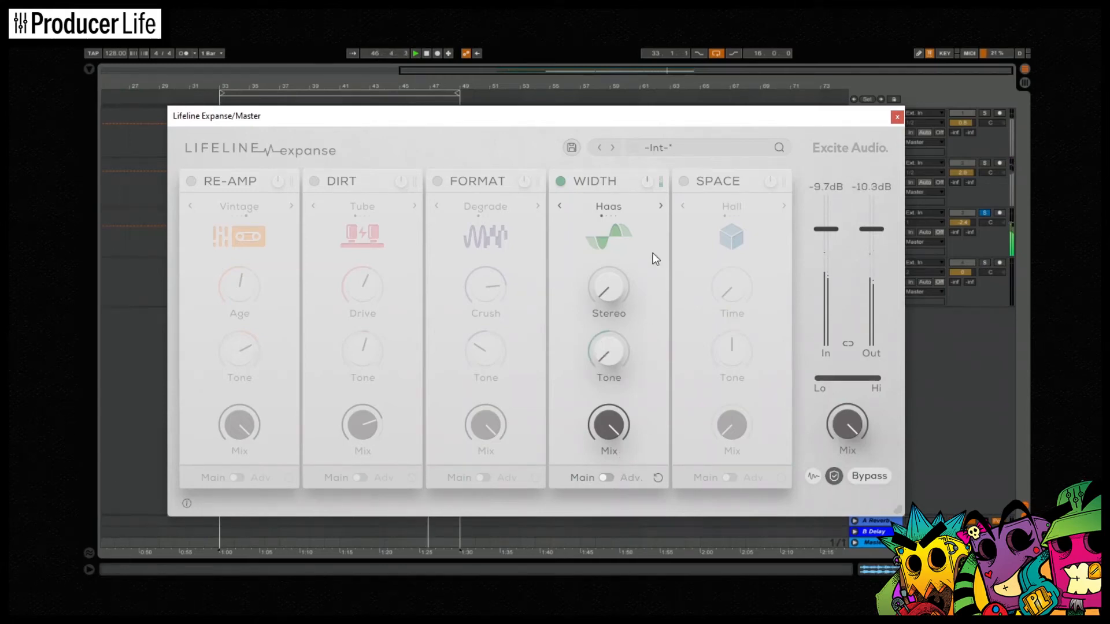
Switch WIDTH to Mid/Side mode, sweep Stereo and Tone up to maximum, and bring both back to minimum.
click(661, 206)
drag(618, 299, 620, 124)
drag(603, 353, 612, 169)
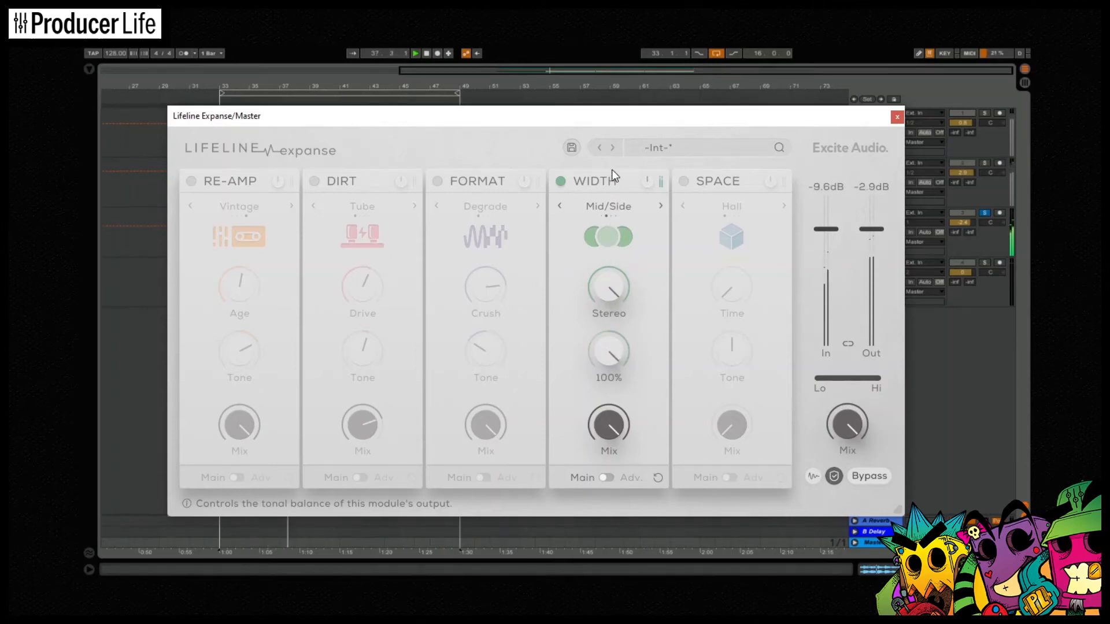
drag(608, 288, 641, 470)
drag(613, 355, 630, 532)
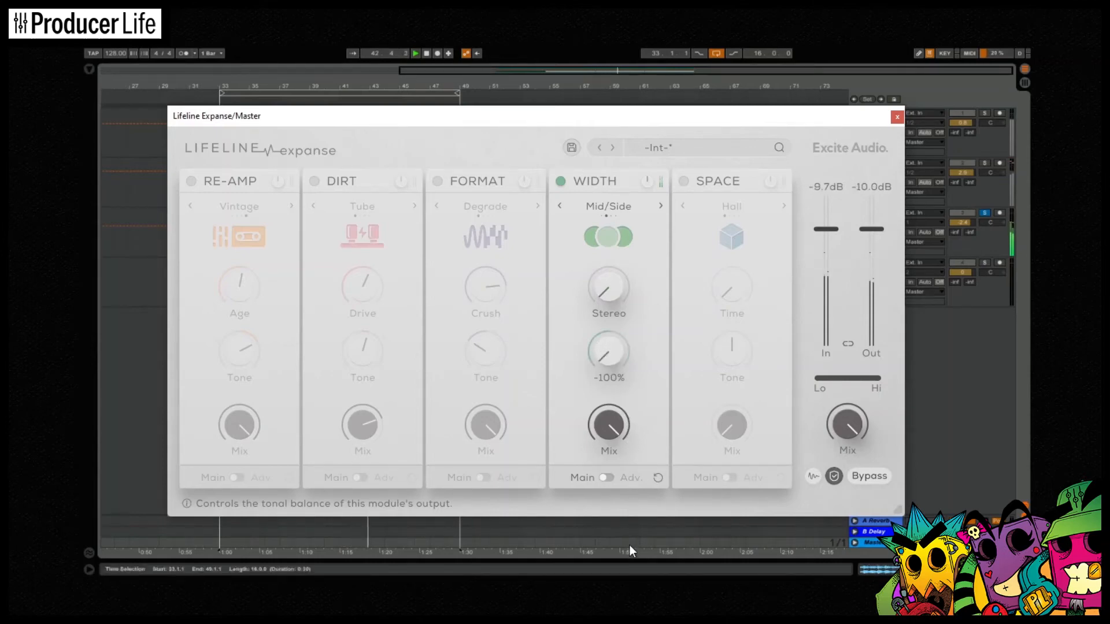
Switch WIDTH to Detune mode and sweep Stereo and Tone up to maximum and down to minimum again.
click(662, 206)
drag(621, 297, 620, 109)
drag(605, 345, 612, 173)
mouse_move(604, 275)
drag(604, 275, 628, 462)
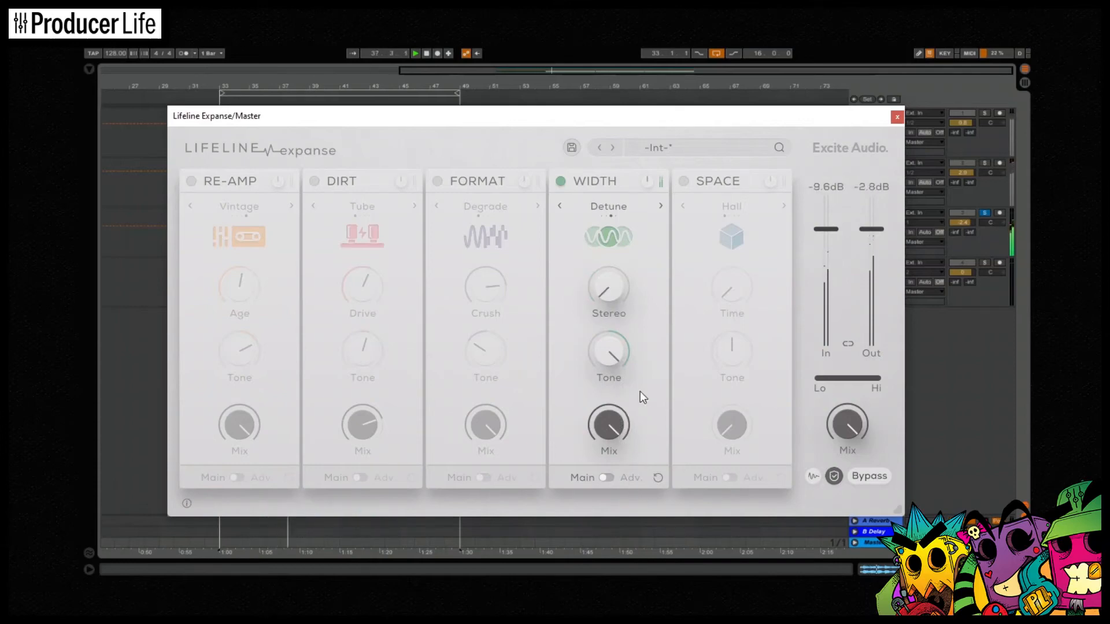
drag(615, 348, 618, 519)
Switch WIDTH to Mono mode, sweep the Mono and Tone controls to maximum, and return both to minimum.
click(659, 205)
mouse_move(615, 297)
drag(615, 297, 622, 125)
drag(618, 370, 625, 169)
drag(617, 269, 626, 446)
drag(599, 344, 630, 537)
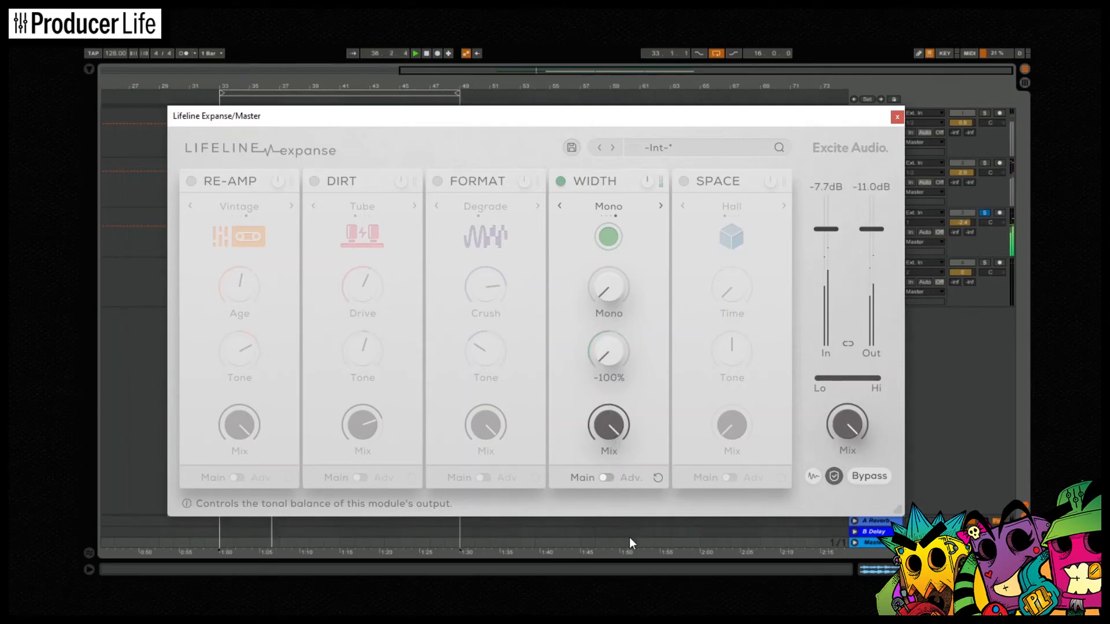
Return WIDTH to Haas mode, set Stereo to 56%, and raise Tone.
click(660, 205)
drag(611, 268, 608, 192)
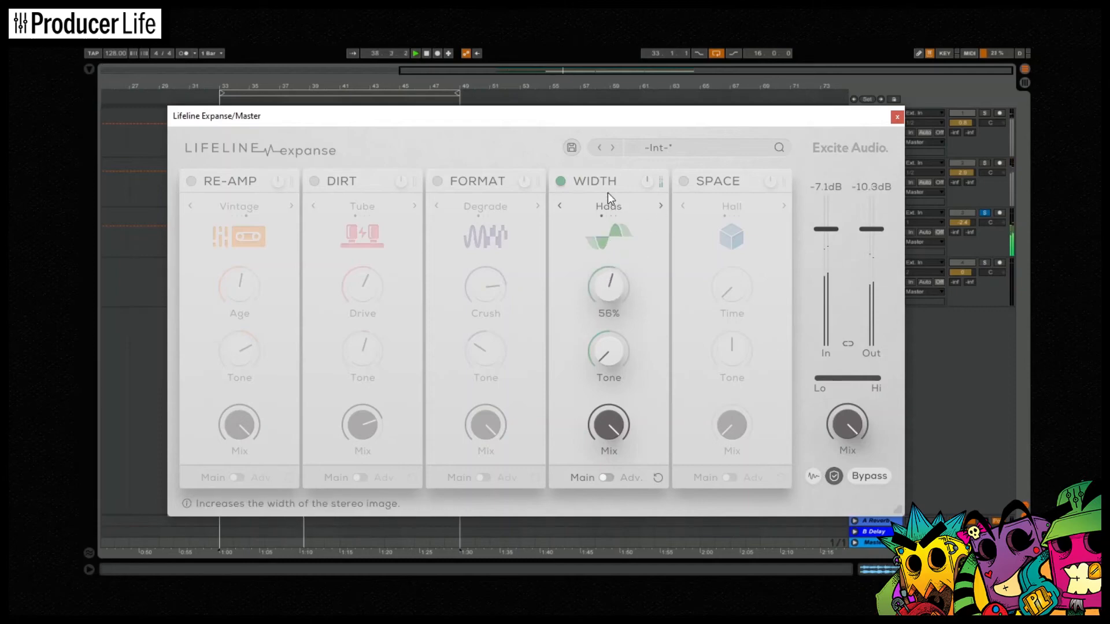
drag(600, 357, 623, 271)
Open WIDTH's advanced page and adjust its Stereo and Mix amounts.
click(607, 477)
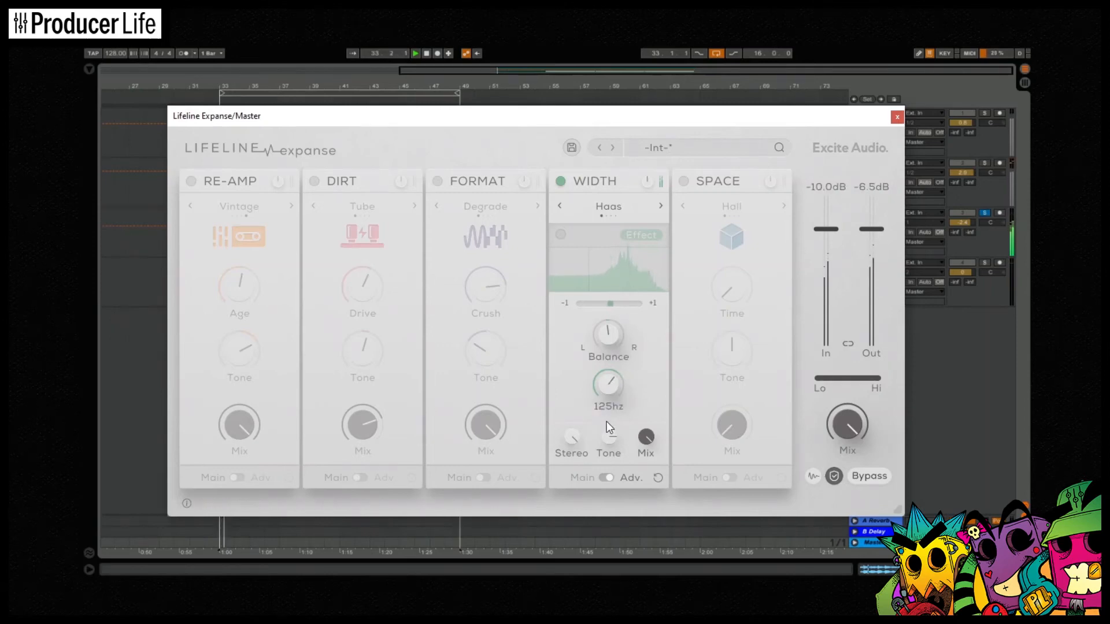
mouse_move(574, 462)
mouse_down()
mouse_move(585, 590)
mouse_move(575, 454)
mouse_up()
drag(641, 436, 647, 567)
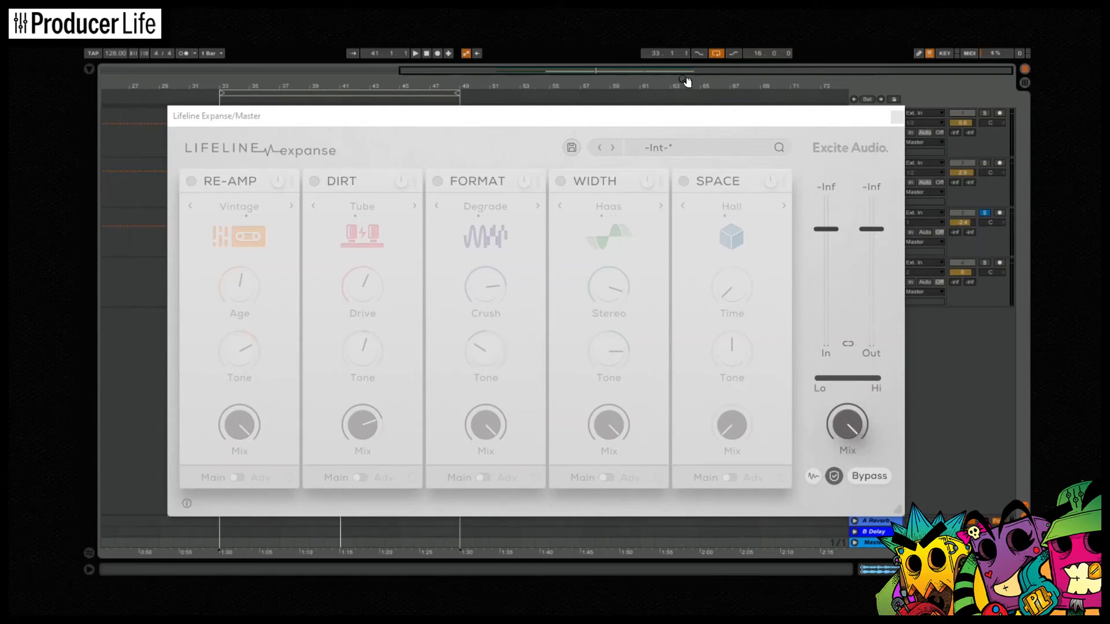
Enable the SPACE module, inspect its advanced settings, and return to its main page.
click(684, 181)
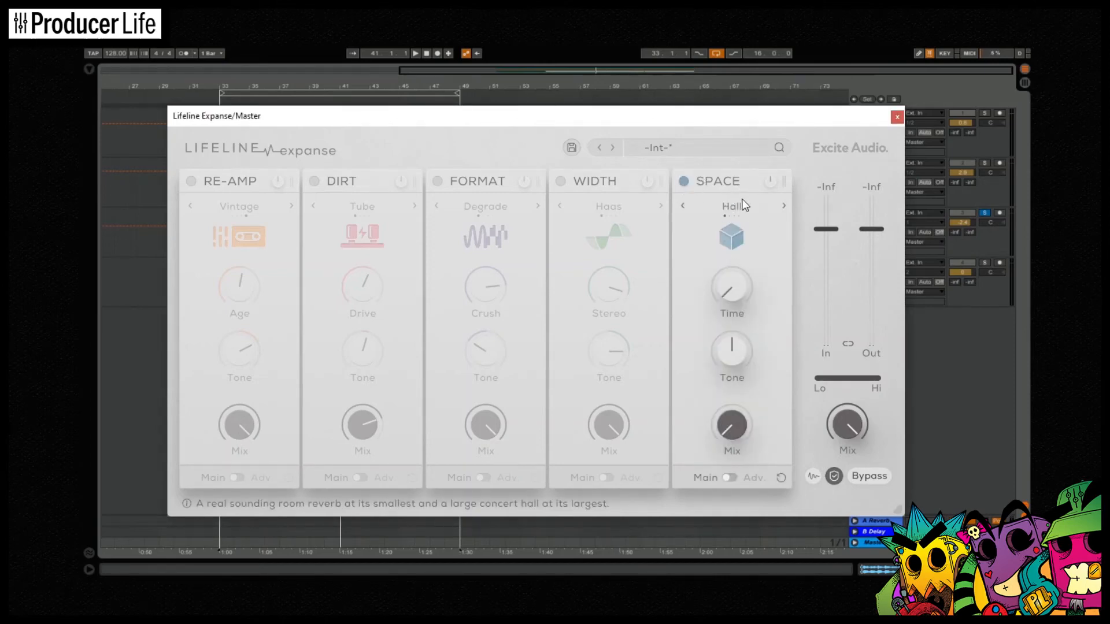
mouse_move(755, 182)
mouse_down()
mouse_move(289, 176)
mouse_move(520, 211)
mouse_move(810, 202)
mouse_move(758, 186)
mouse_up()
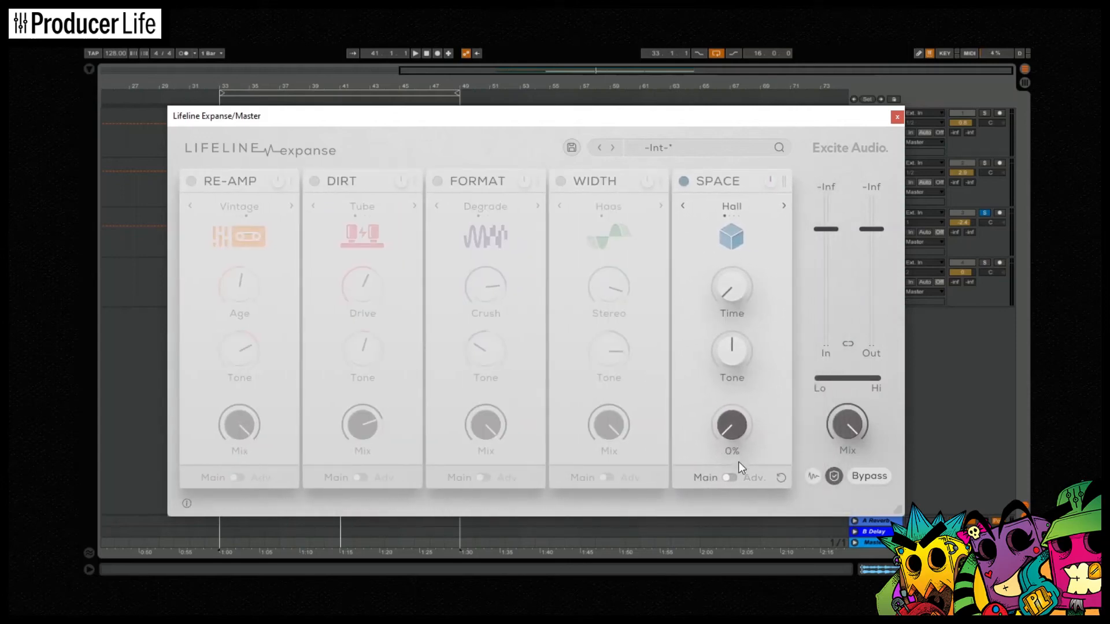
click(730, 477)
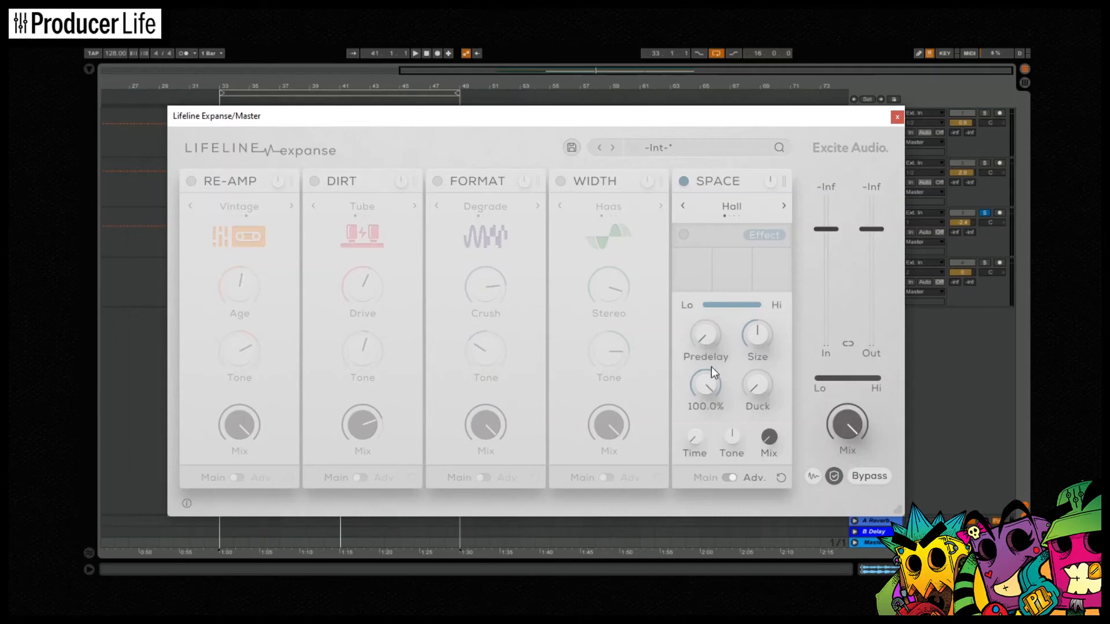
click(730, 477)
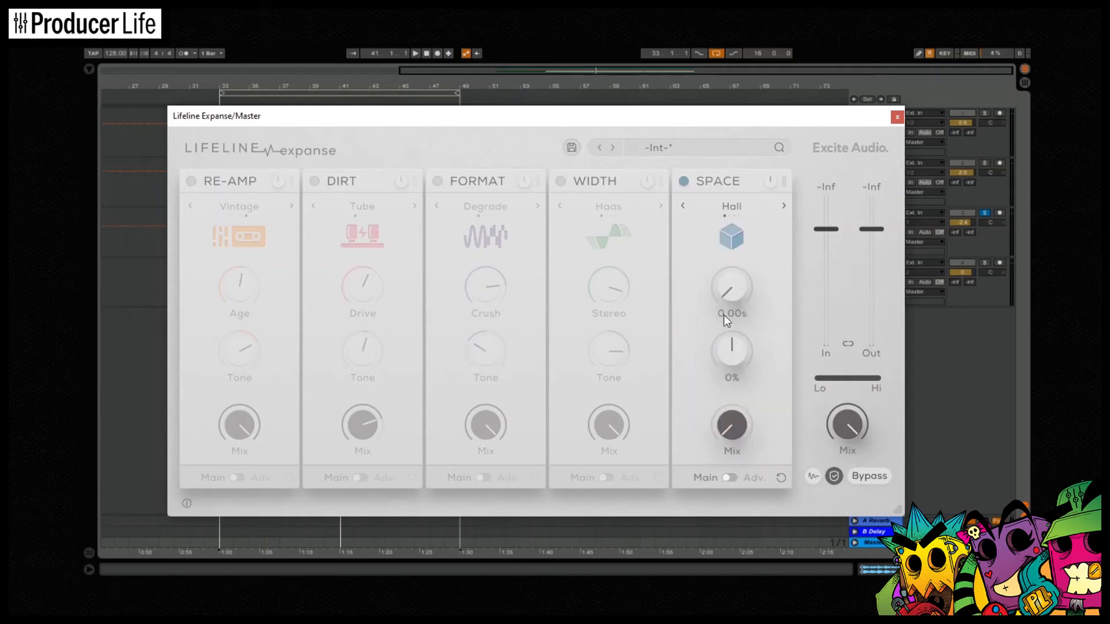
Browse SPACE's available reverb modes from Hall through Spring to Slap.
click(783, 207)
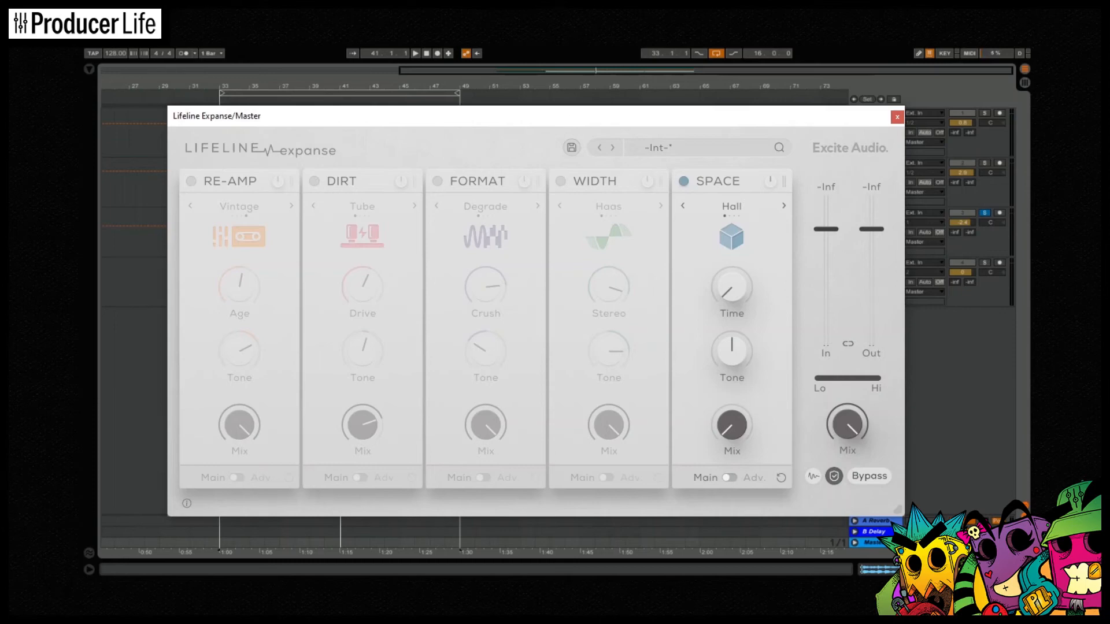
click(682, 206)
click(681, 206)
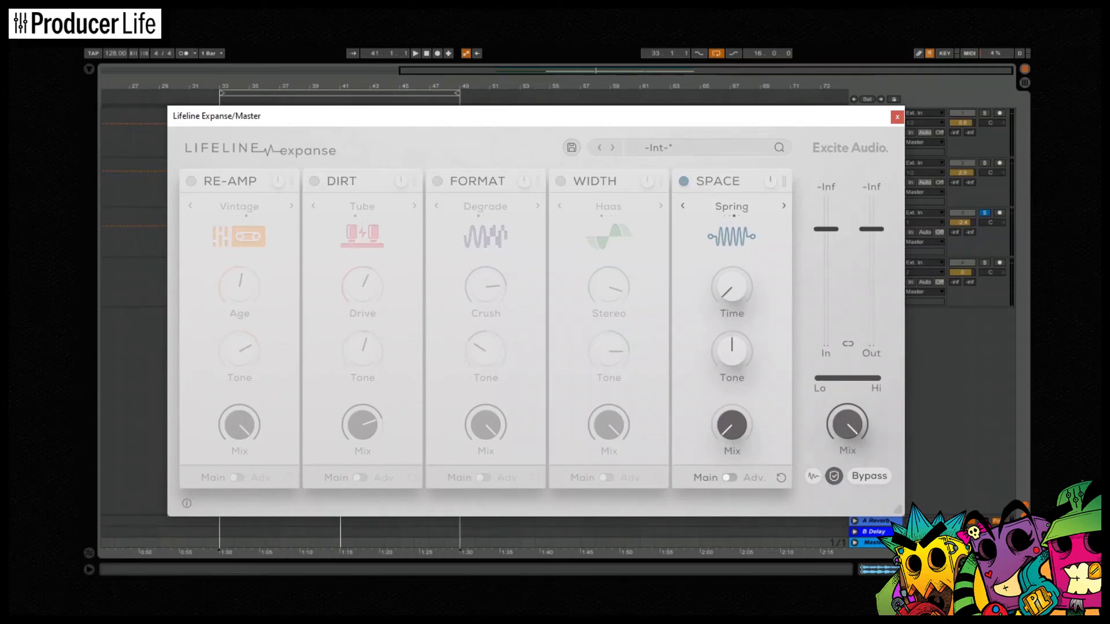
click(781, 205)
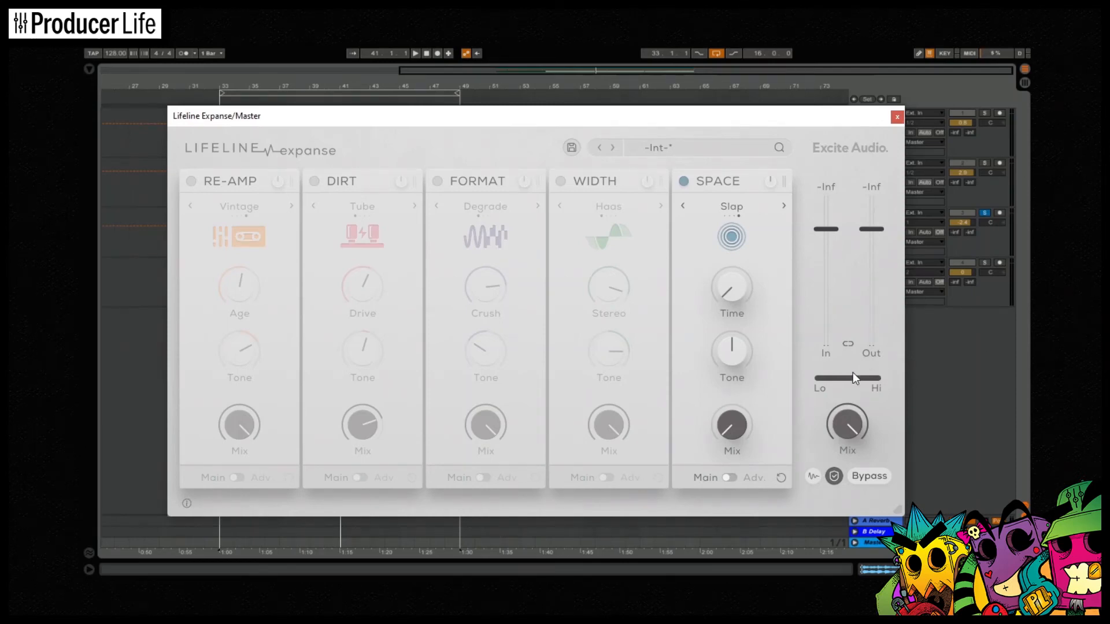
Raise SPACE's Mix to maximum, return to Hall mode, and start playback.
drag(733, 432, 764, 242)
click(785, 206)
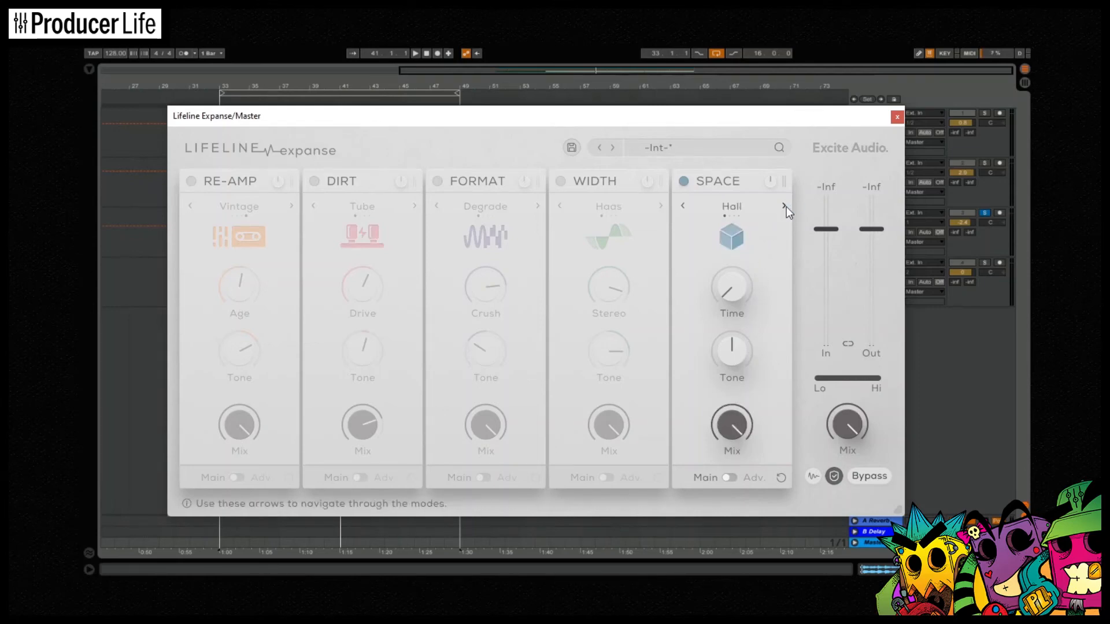
click(416, 53)
In Hall mode, raise Time to 7.50 s and sweep Tone from minimum to maximum.
drag(726, 335, 730, 411)
drag(738, 293, 761, 106)
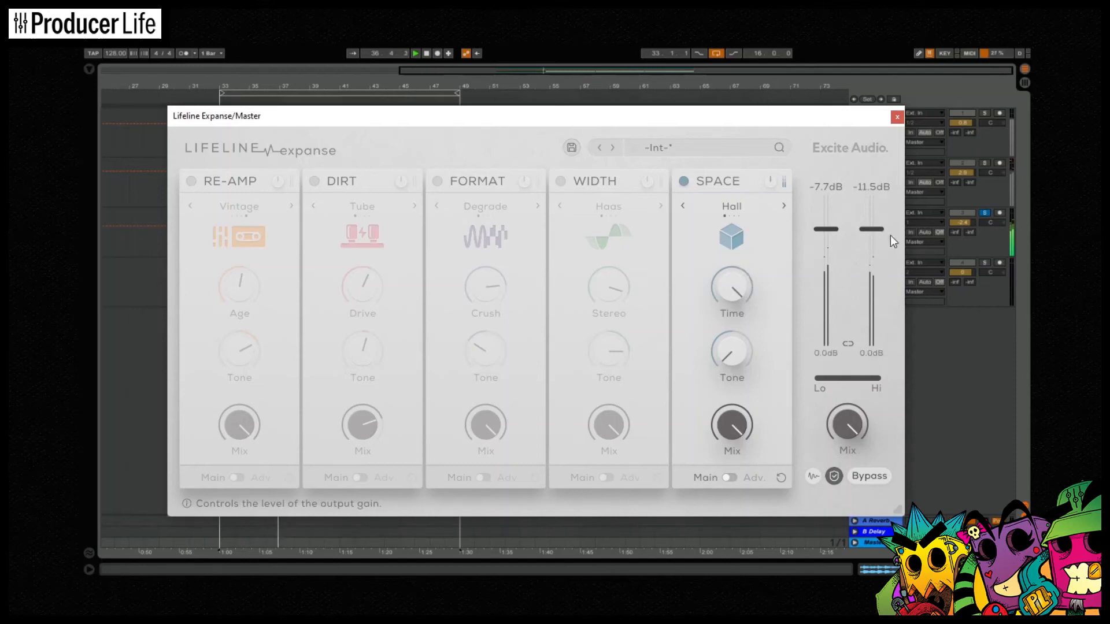
click(1023, 481)
drag(740, 361, 745, 185)
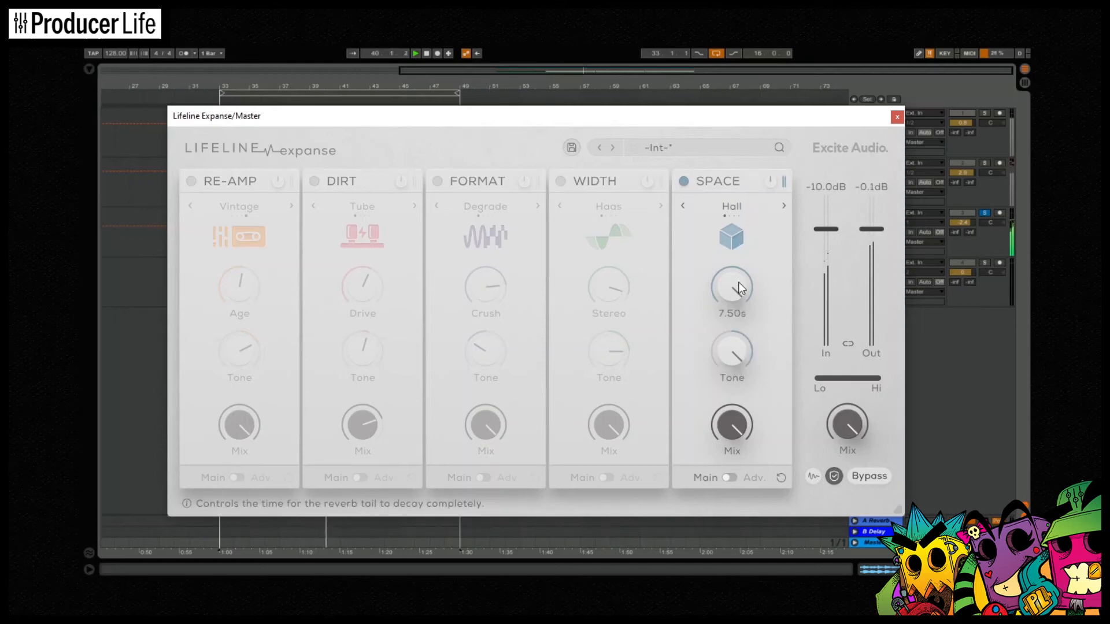
Lower Hall mode's Time and Tone to minimum and bring SPACE's Mix up to maximum.
drag(738, 283, 738, 446)
drag(740, 359, 728, 601)
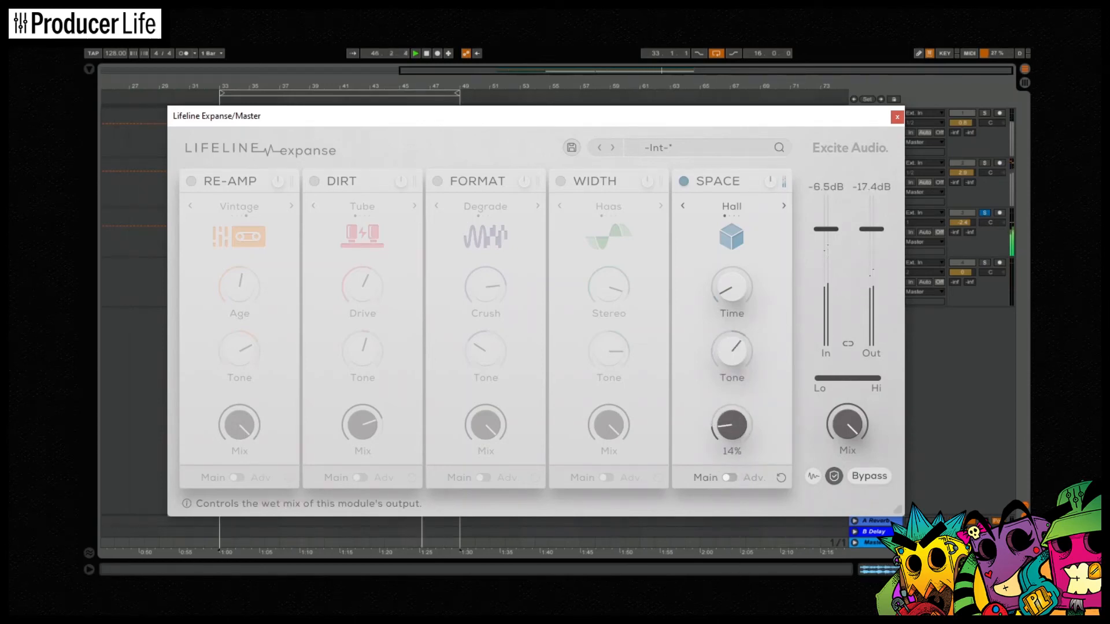
drag(727, 422, 741, 259)
drag(733, 347, 741, 477)
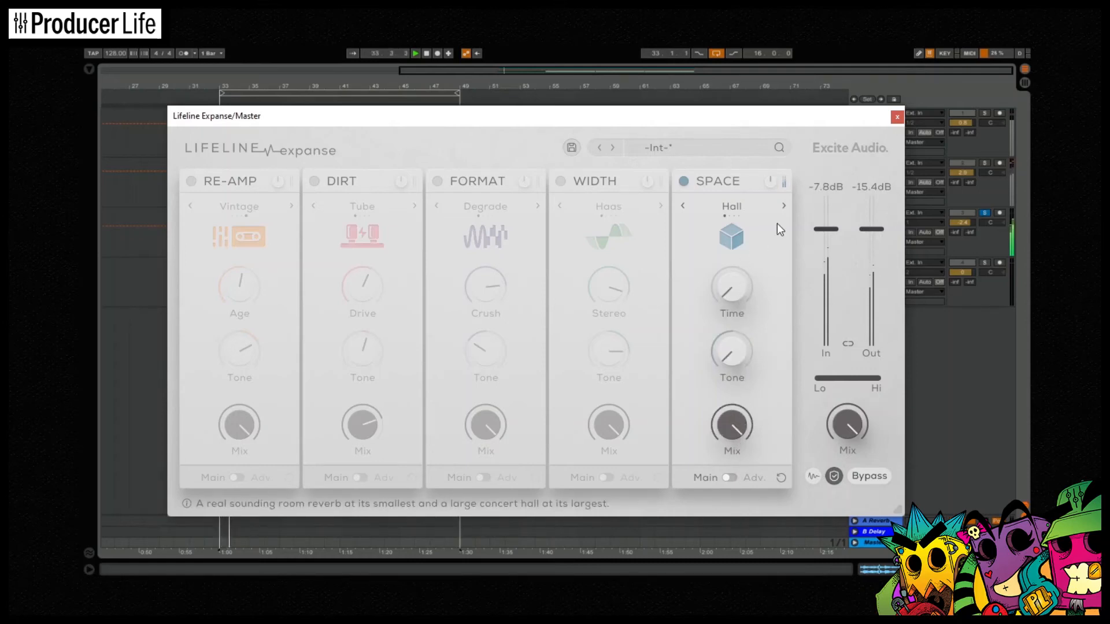
Switch SPACE to Plate mode, raise Time to 7.50 s, and turn Tone up.
click(784, 206)
drag(731, 285, 731, 182)
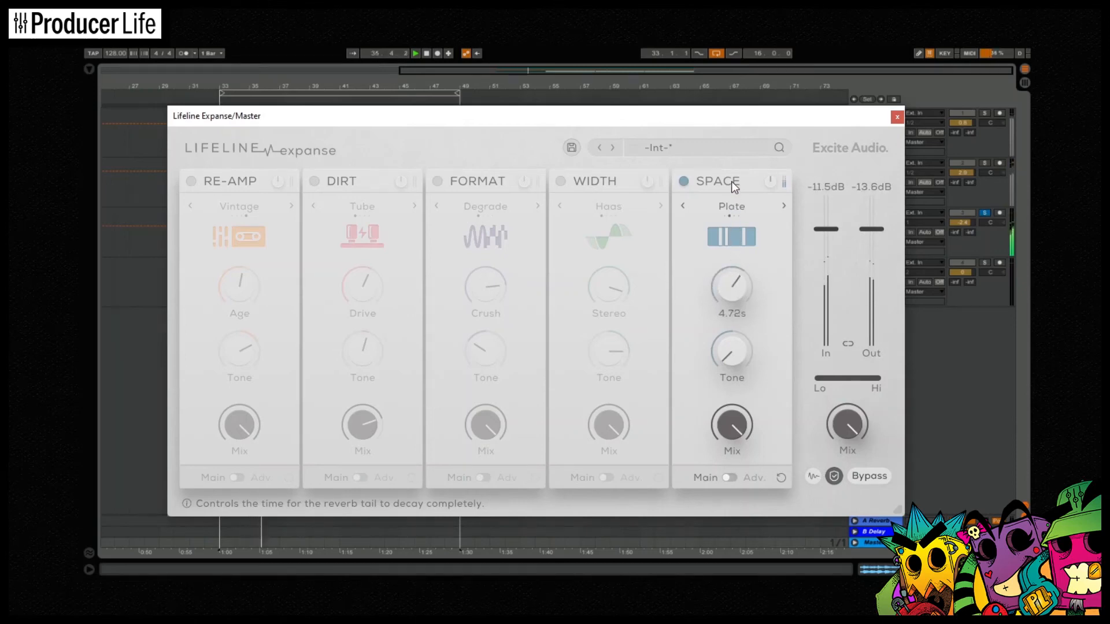
drag(740, 292, 744, 227)
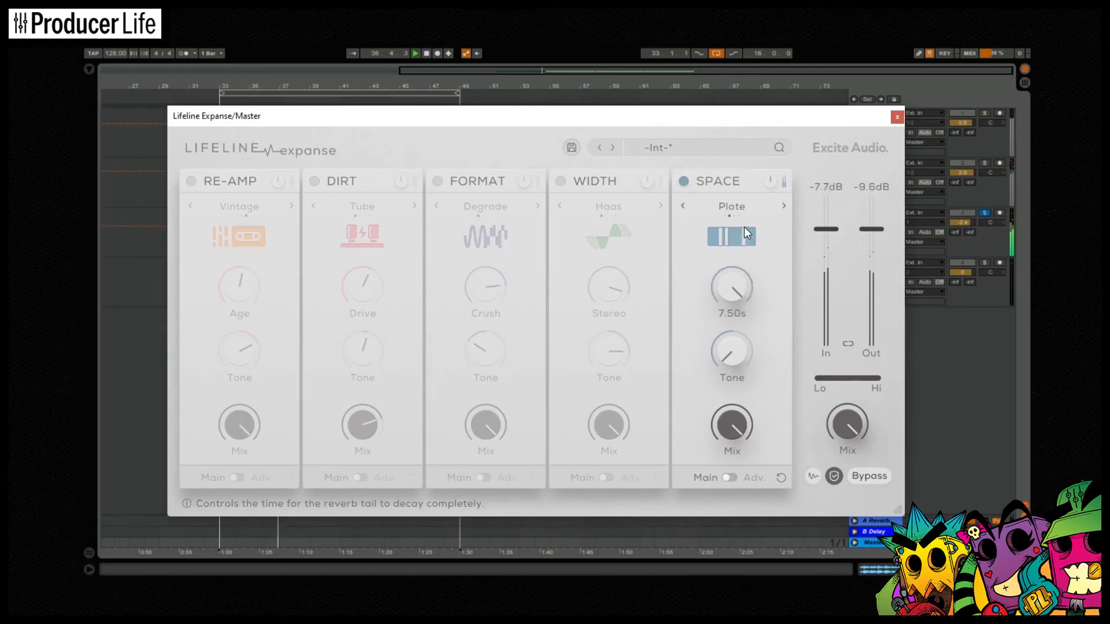
drag(737, 337, 746, 229)
Vary Plate mode's Mix, Time and Tone, finishing with Mix at maximum, Time at minimum and Tone at -100%.
drag(738, 442, 741, 486)
mouse_move(741, 280)
mouse_down()
mouse_move(743, 382)
mouse_move(741, 266)
mouse_up()
mouse_move(732, 348)
mouse_down()
mouse_move(742, 268)
mouse_move(723, 453)
mouse_move(716, 403)
mouse_move(732, 354)
mouse_up()
drag(732, 354, 736, 382)
drag(734, 430, 708, 405)
drag(739, 294, 740, 510)
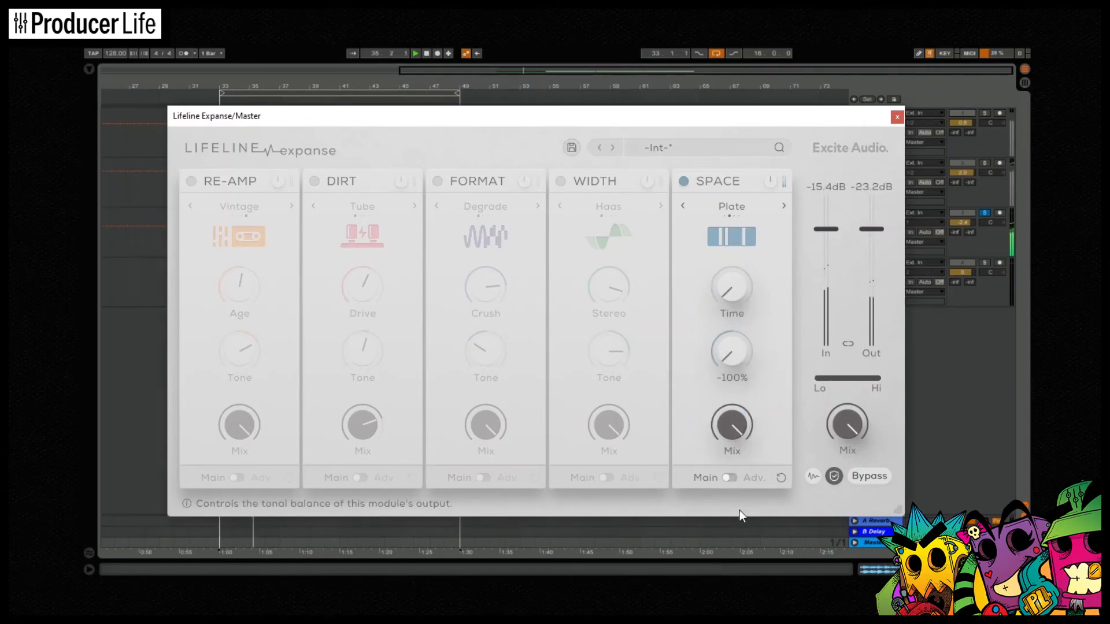
Switch SPACE to Spring mode, raise Time to maximum, and turn Tone up to 100%.
click(783, 205)
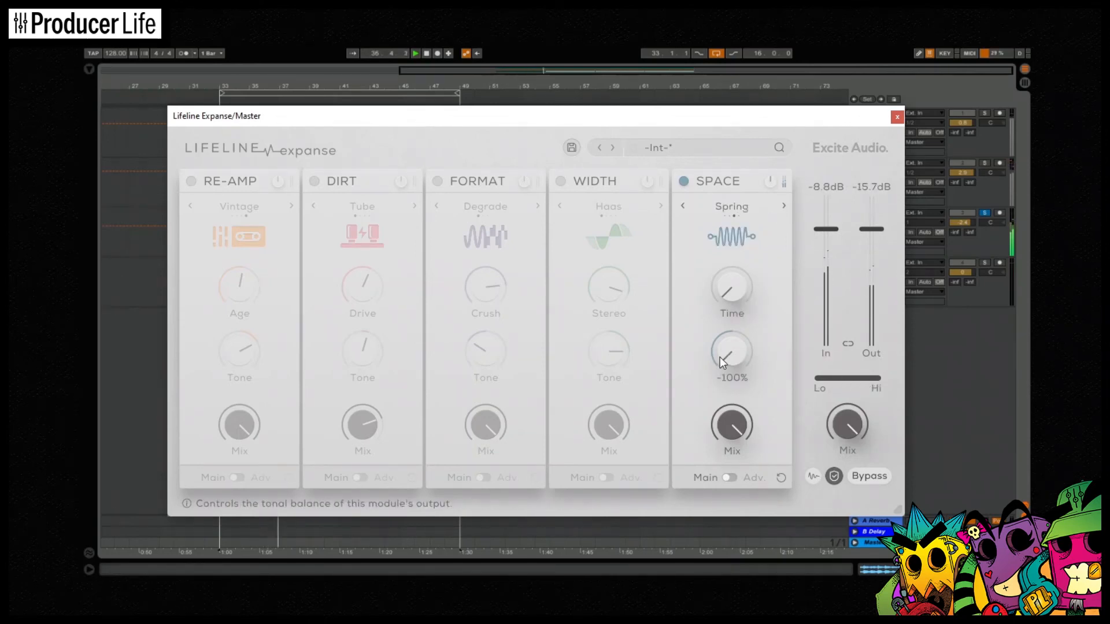
drag(735, 291, 747, 172)
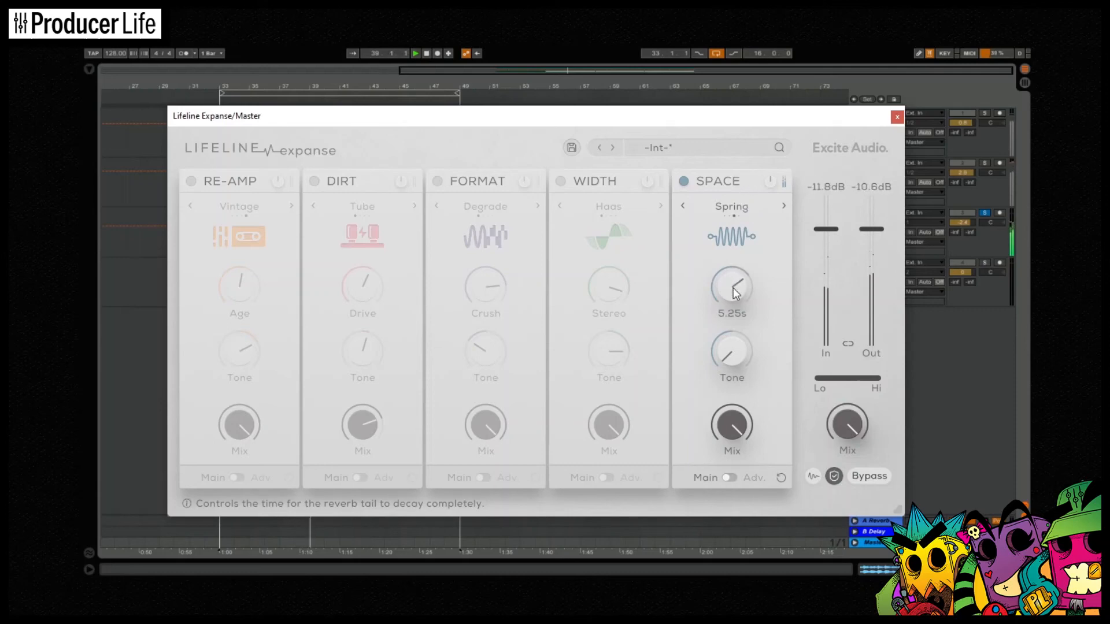
drag(738, 273, 744, 230)
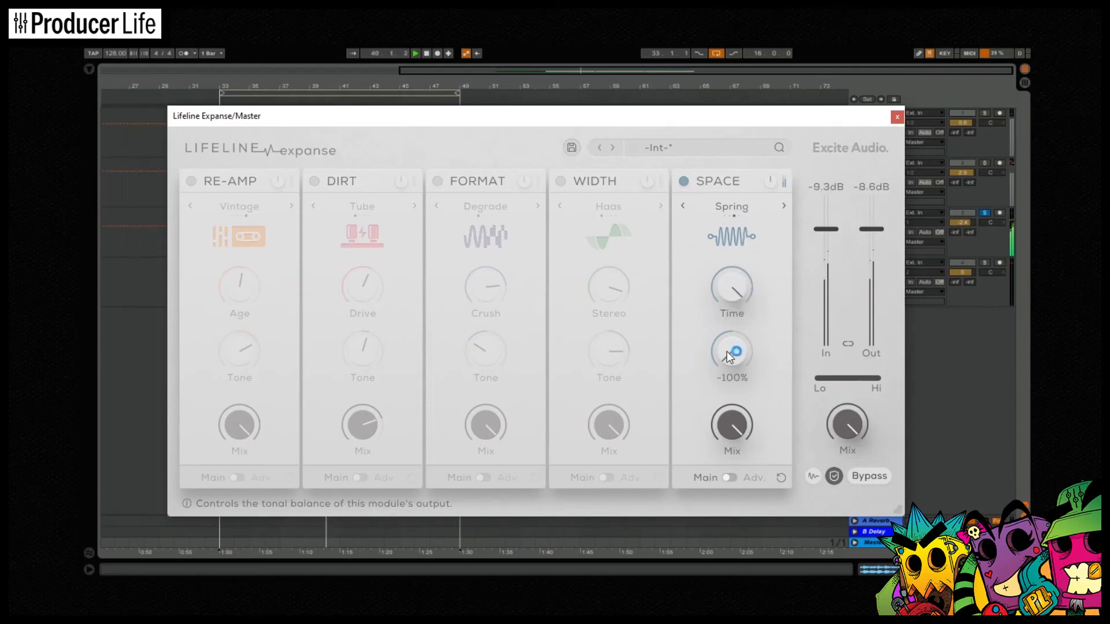
drag(727, 352, 746, 160)
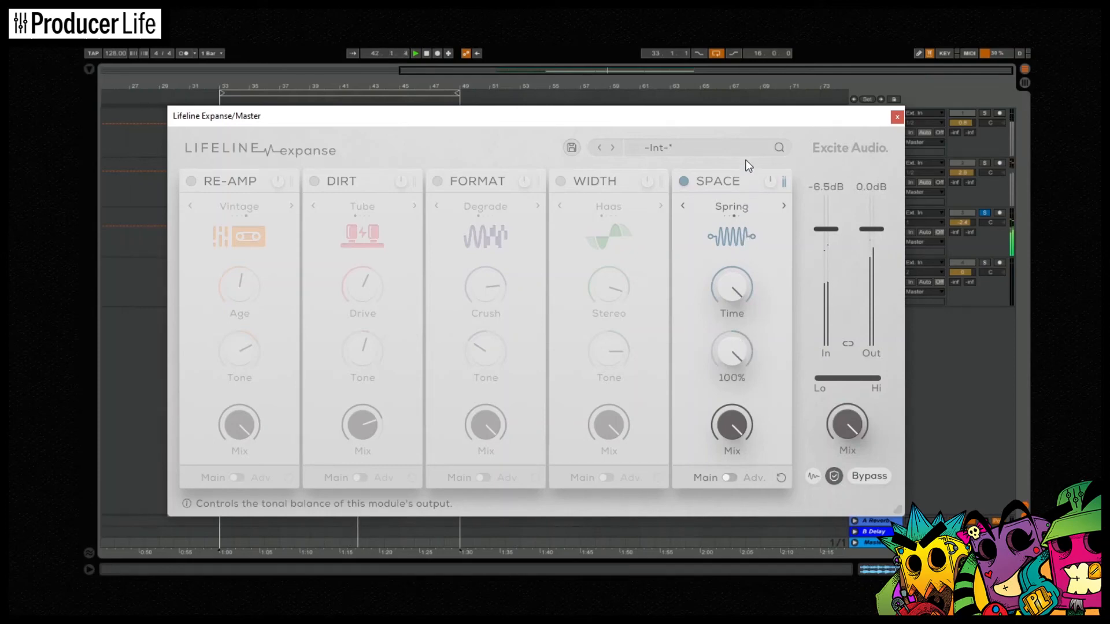
Vary Spring mode's Mix, Tone and Time, finishing with Mix at maximum and both Time and Tone at minimum.
drag(741, 418, 727, 468)
mouse_move(741, 346)
mouse_down()
mouse_move(737, 364)
mouse_move(744, 304)
mouse_move(743, 330)
mouse_up()
drag(744, 394, 714, 432)
drag(722, 348, 731, 324)
drag(734, 286, 740, 520)
Switch SPACE to Slap mode, raise Time to 100 ms and Tone to 100%, and keep Mix at 100%.
click(783, 206)
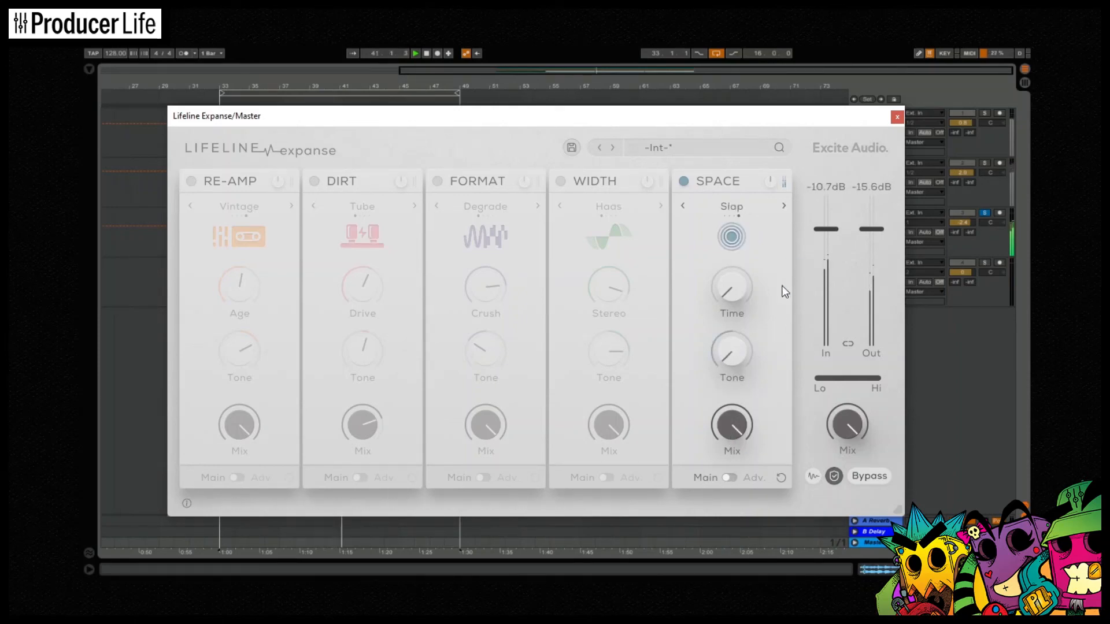
drag(744, 289, 745, 209)
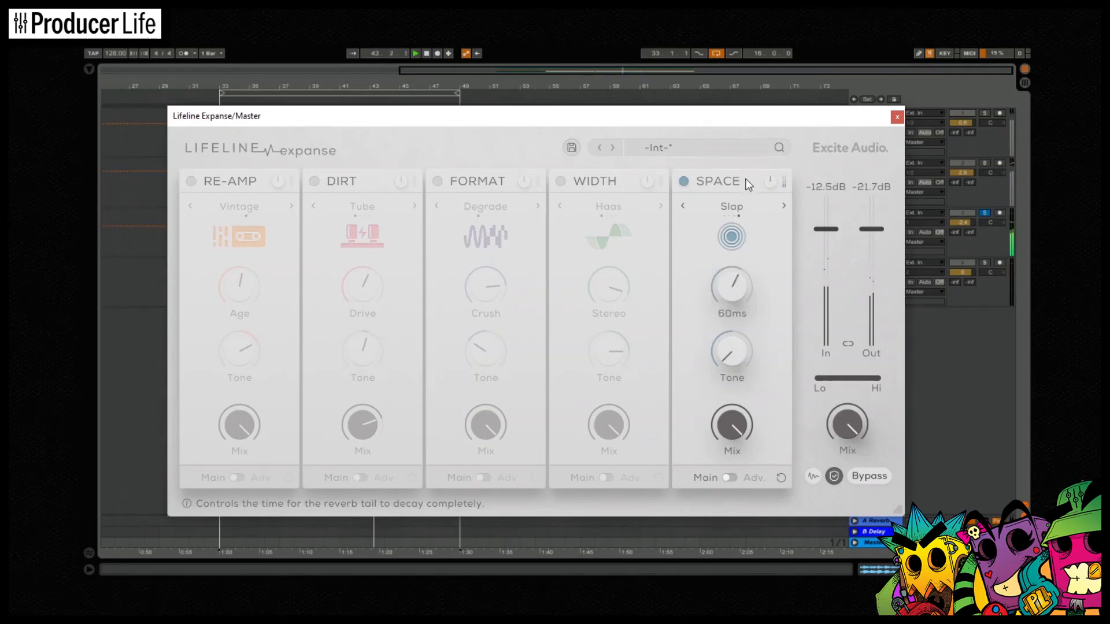
drag(737, 278, 741, 216)
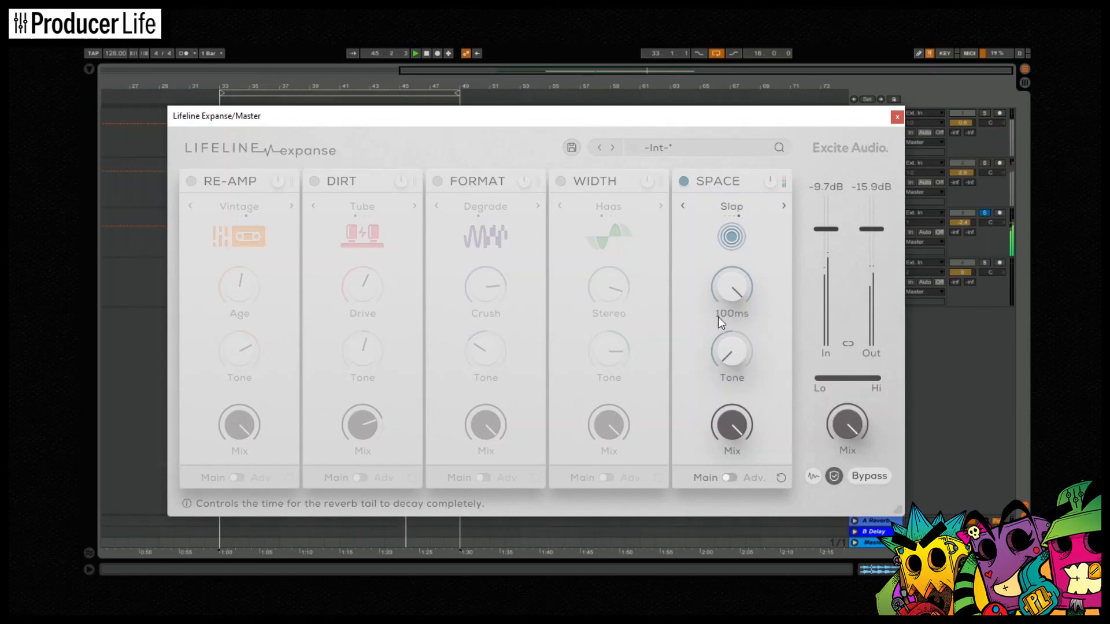
drag(727, 338, 747, 167)
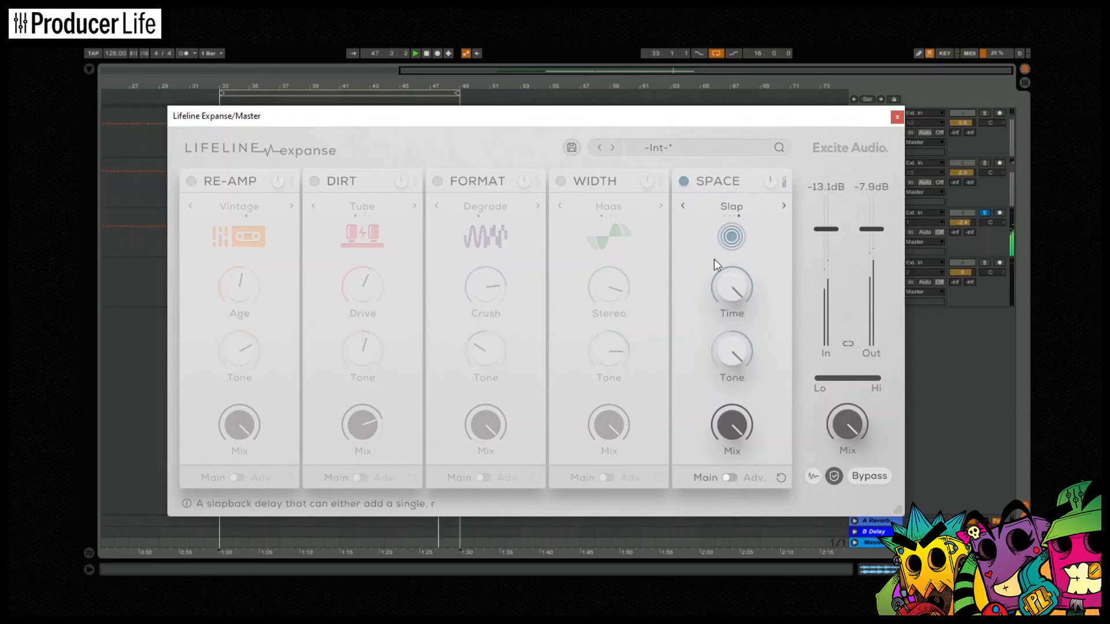
mouse_move(740, 418)
mouse_down()
mouse_move(736, 533)
mouse_move(738, 420)
mouse_up()
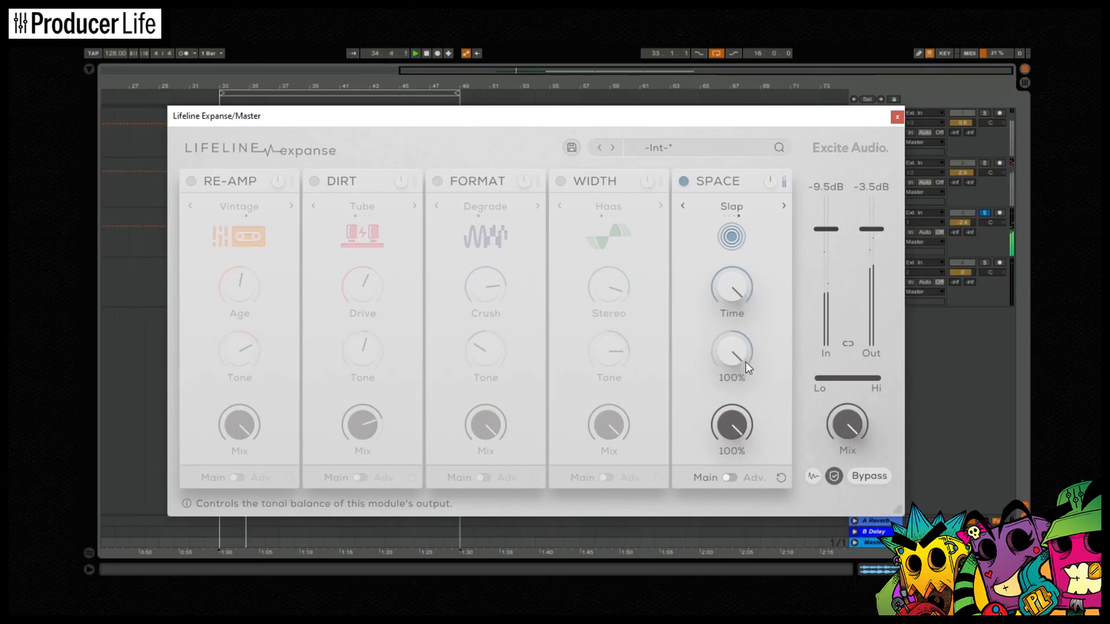
Vary Slap mode's Time, Tone and Mix, finishing with Time and Tone at minimum and Mix at maximum.
drag(733, 288, 733, 433)
drag(734, 349, 737, 301)
drag(727, 424, 736, 376)
drag(744, 444, 792, 559)
drag(734, 433, 727, 222)
drag(730, 295, 737, 338)
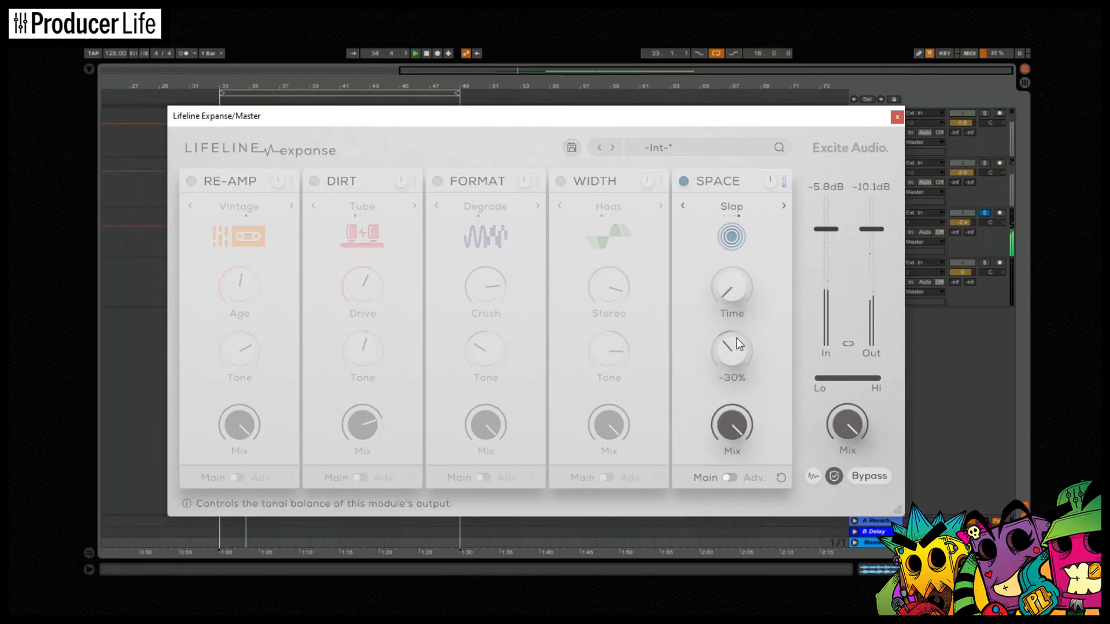
Return SPACE to Hall mode, set Time to about 2.17 s, raise Tone above centre, and lower Mix.
click(783, 206)
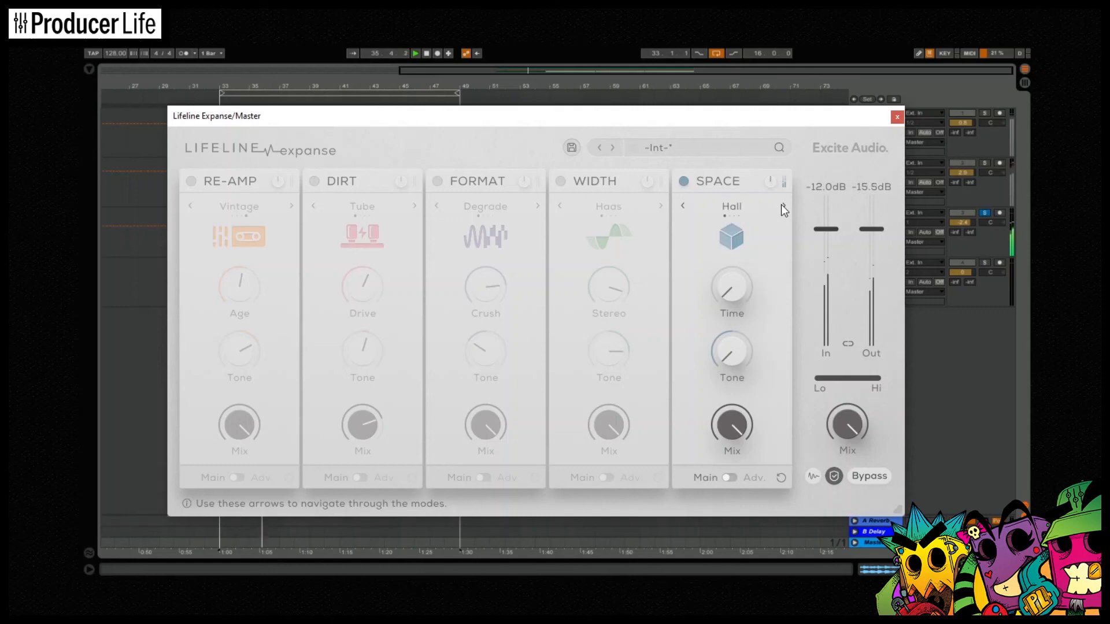
drag(744, 290, 743, 242)
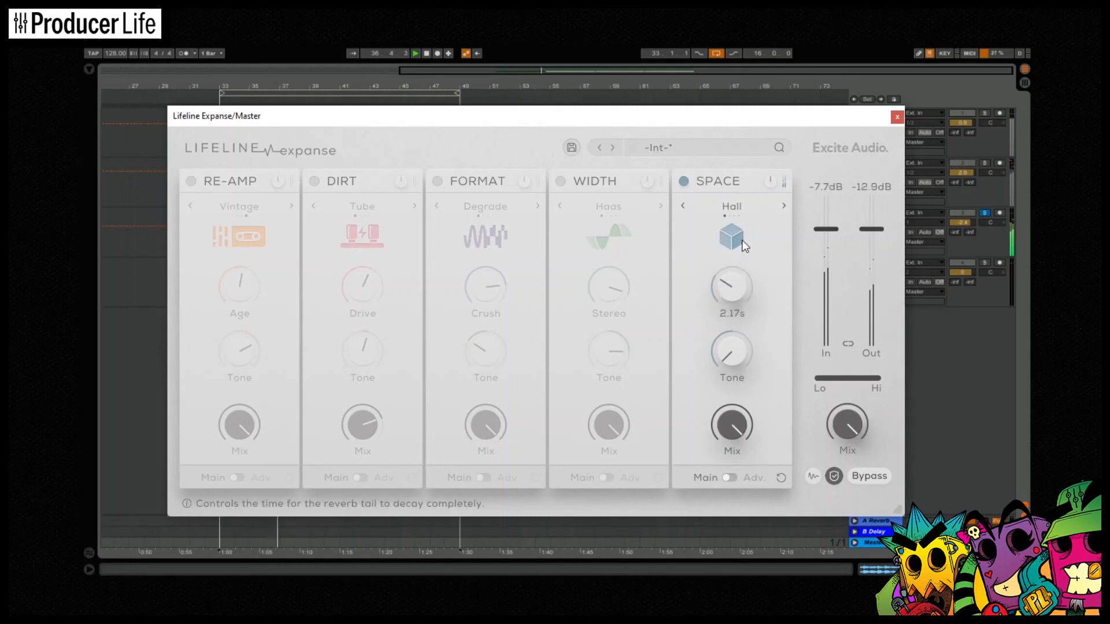
drag(730, 352, 734, 235)
drag(729, 419, 751, 544)
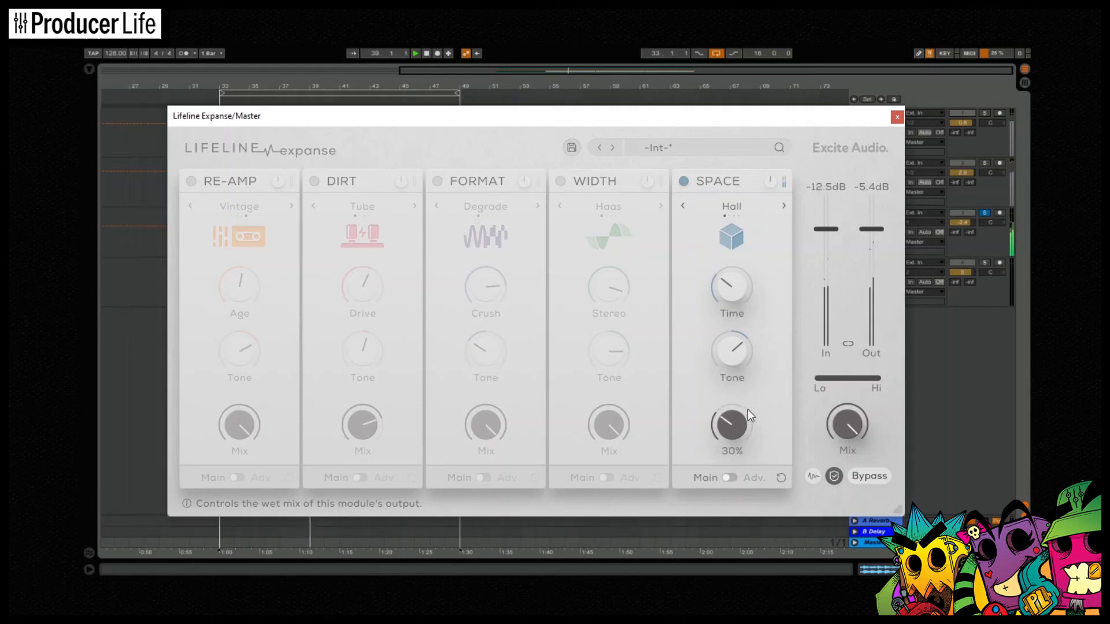
Show SPACE's advanced settings for Hall mode and try out the Predelay and Stereo controls.
click(736, 479)
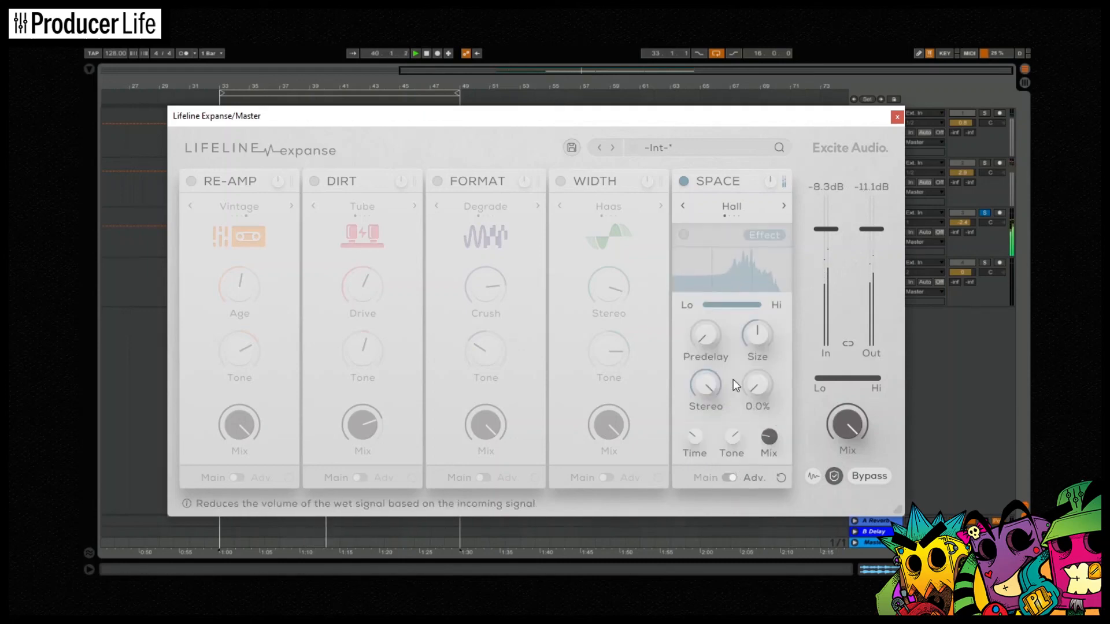
drag(709, 336, 783, 422)
drag(706, 385, 700, 437)
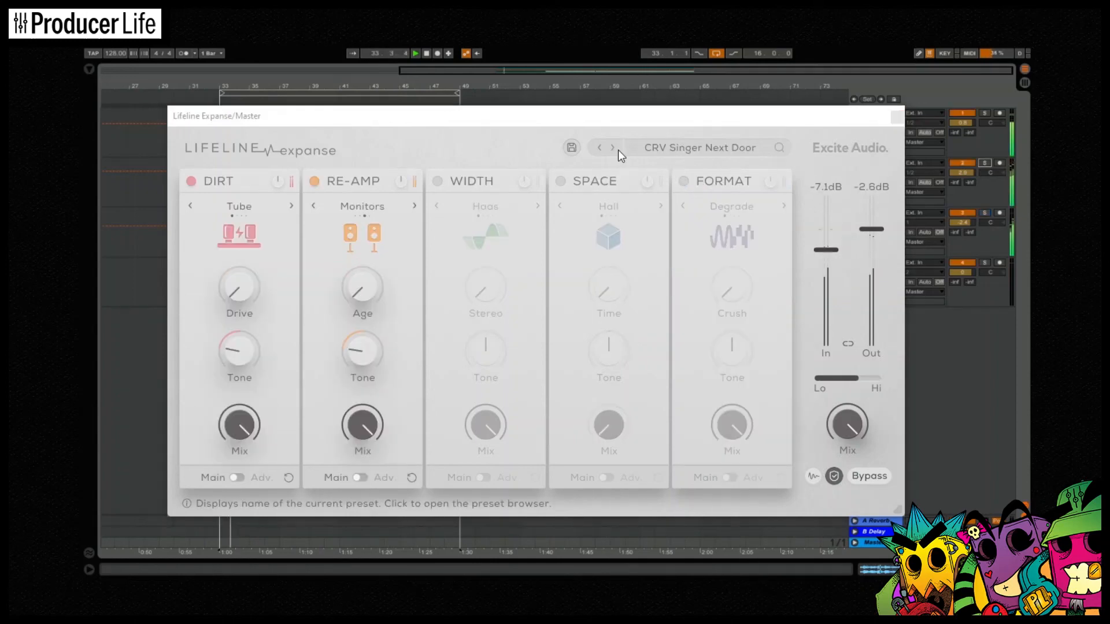
Advance from CRV Singer Next Door to the CRV Special Foley Space preset and check the Creative category in the preset browser.
click(605, 149)
click(614, 149)
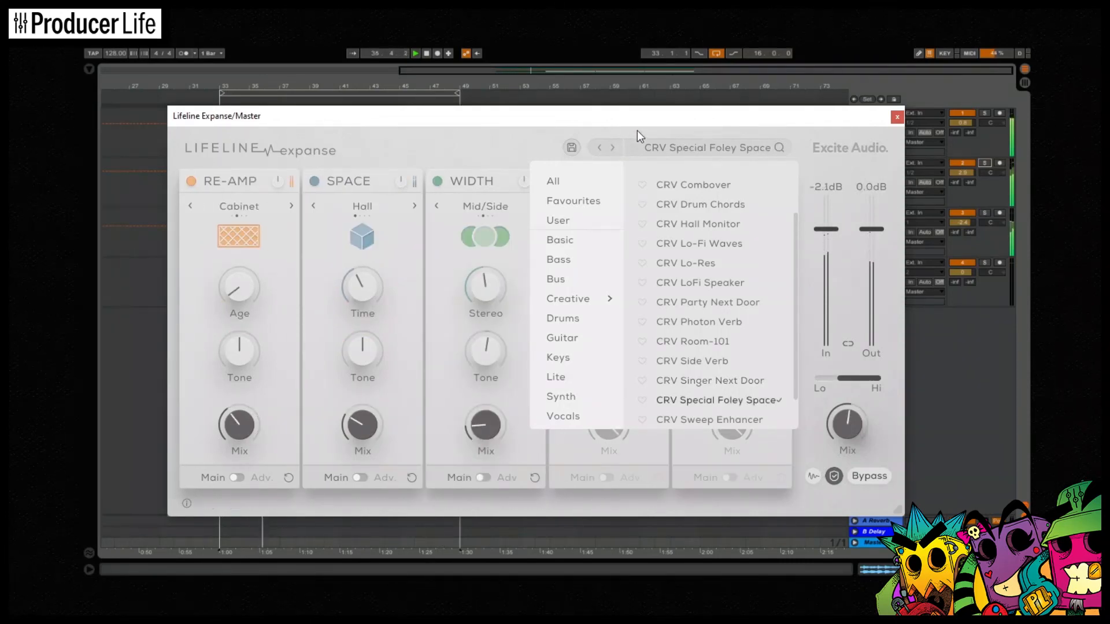
click(634, 143)
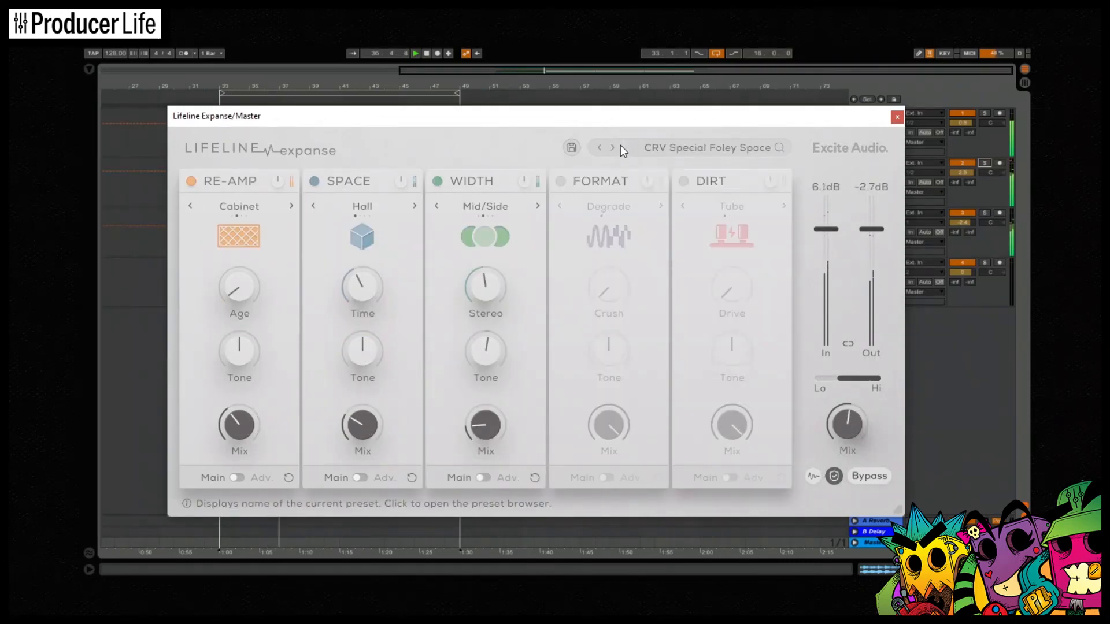
click(618, 148)
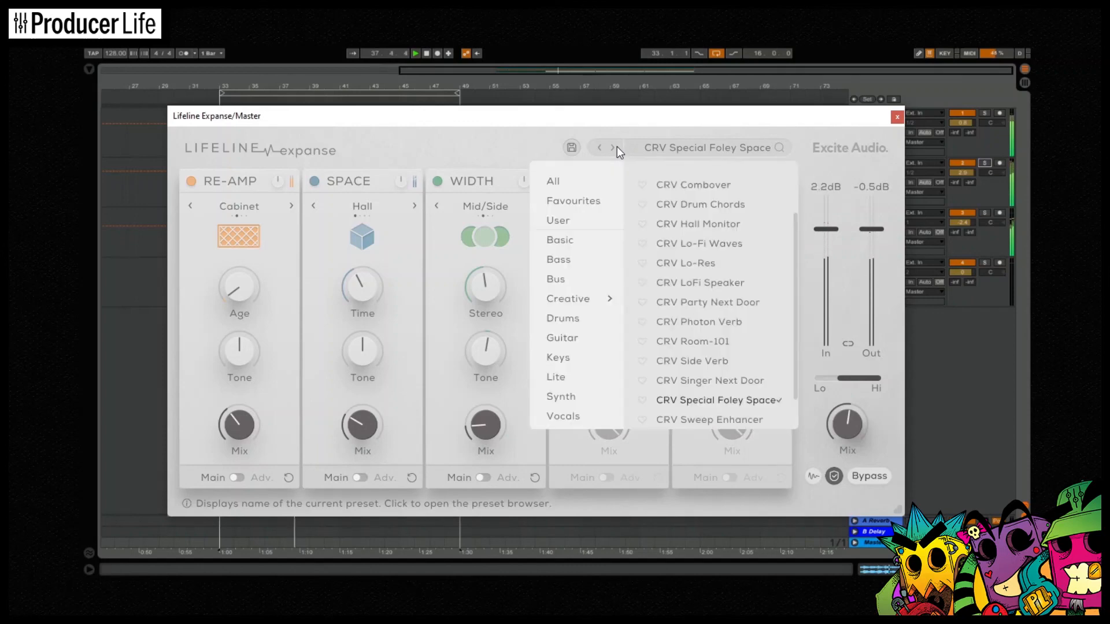
click(617, 150)
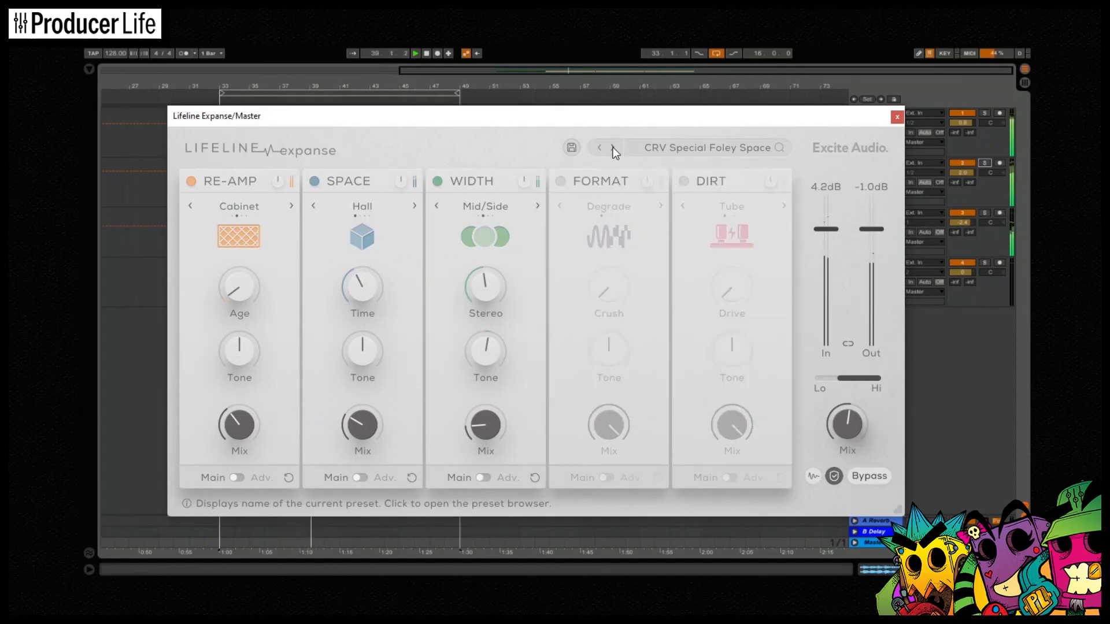
Audition the following Creative presets, including CRV Swelling Reverb and CRV Tape Strings.
click(613, 149)
click(613, 149)
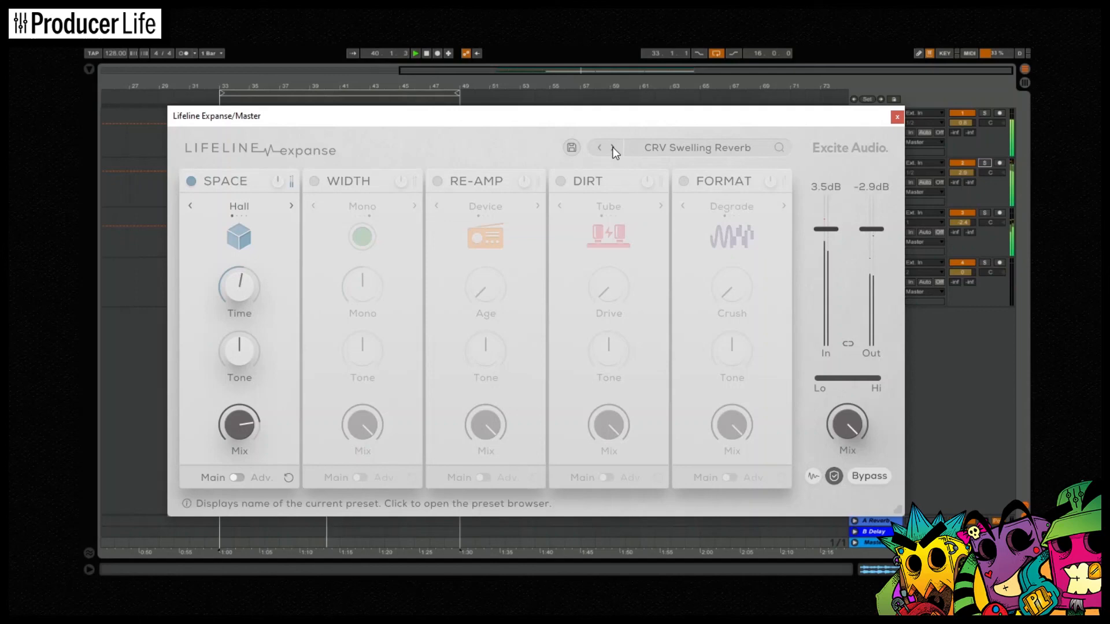
click(614, 148)
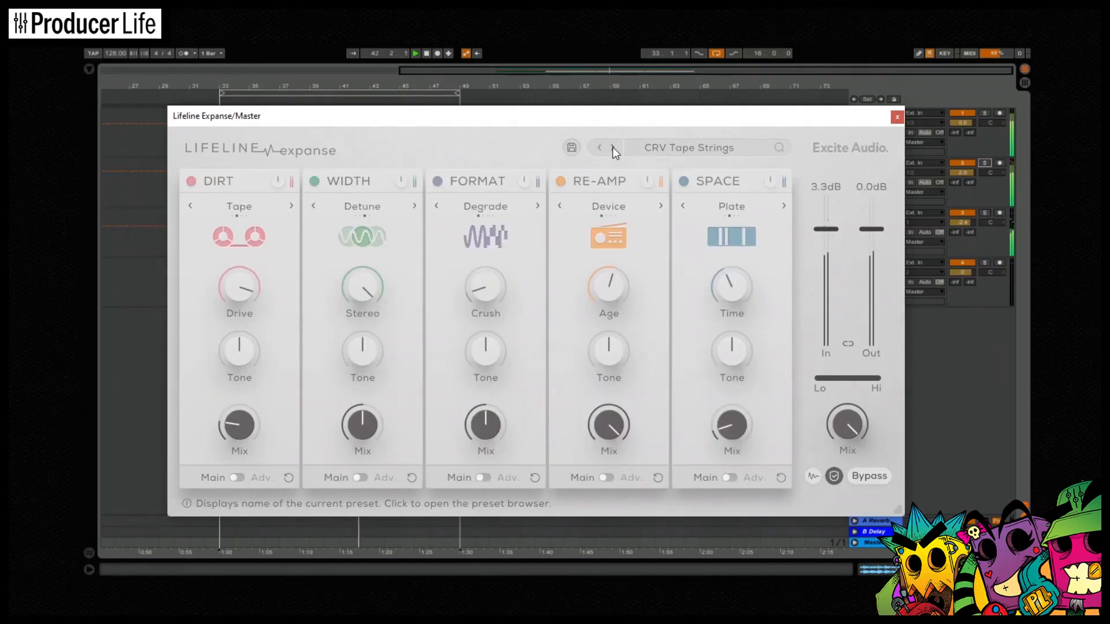
Audition the drum presets one by one from DRM A Bit Off The Top through DRM Break Enhance.
click(614, 149)
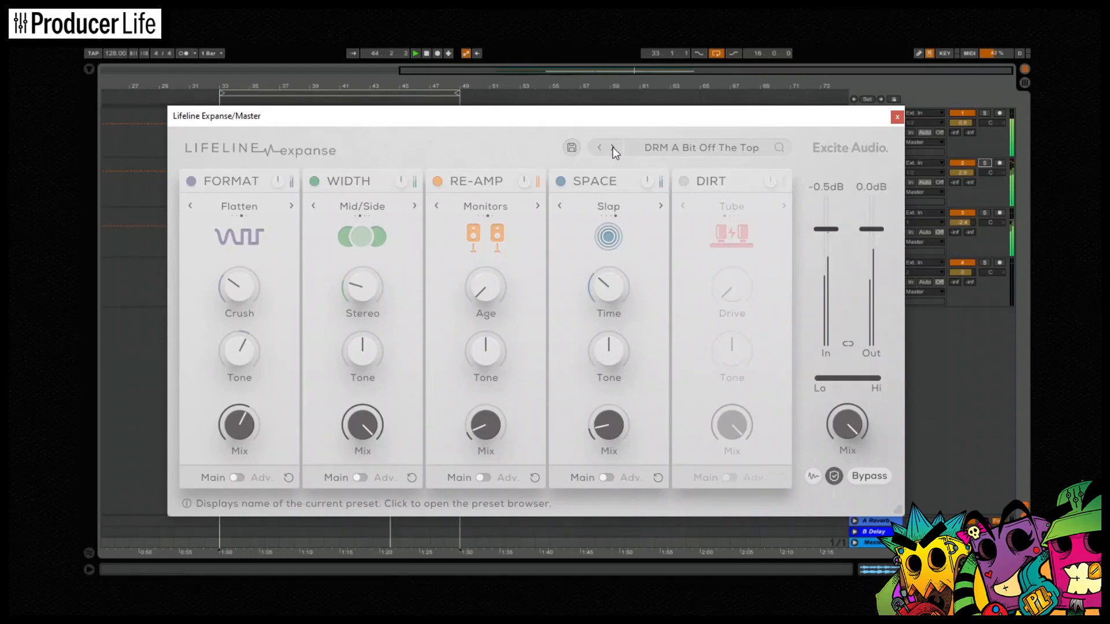
click(614, 148)
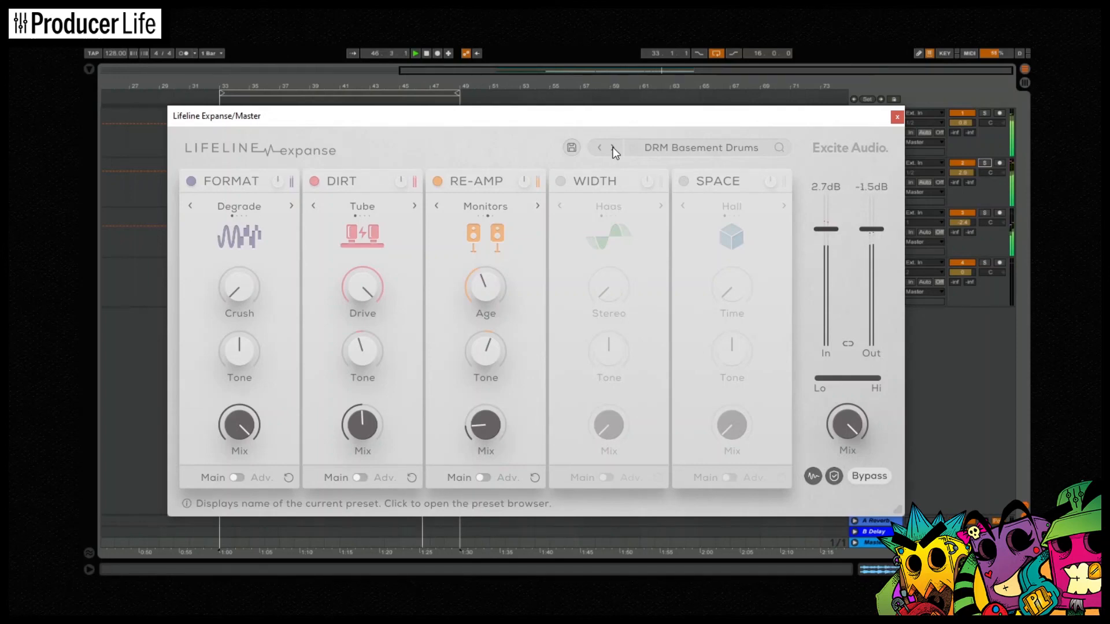
click(613, 149)
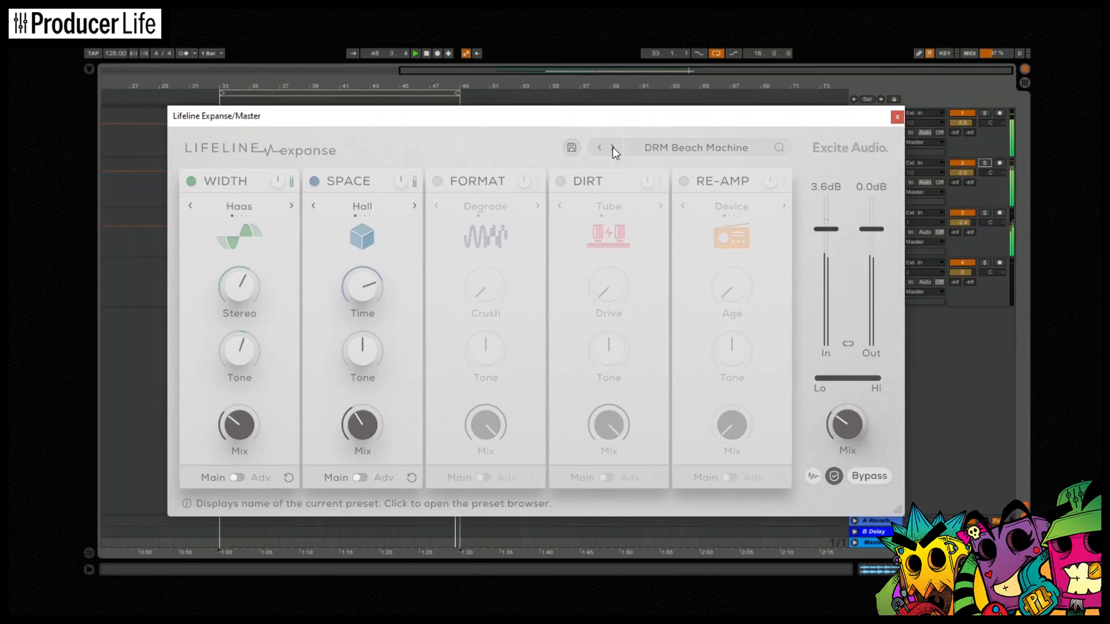
click(613, 149)
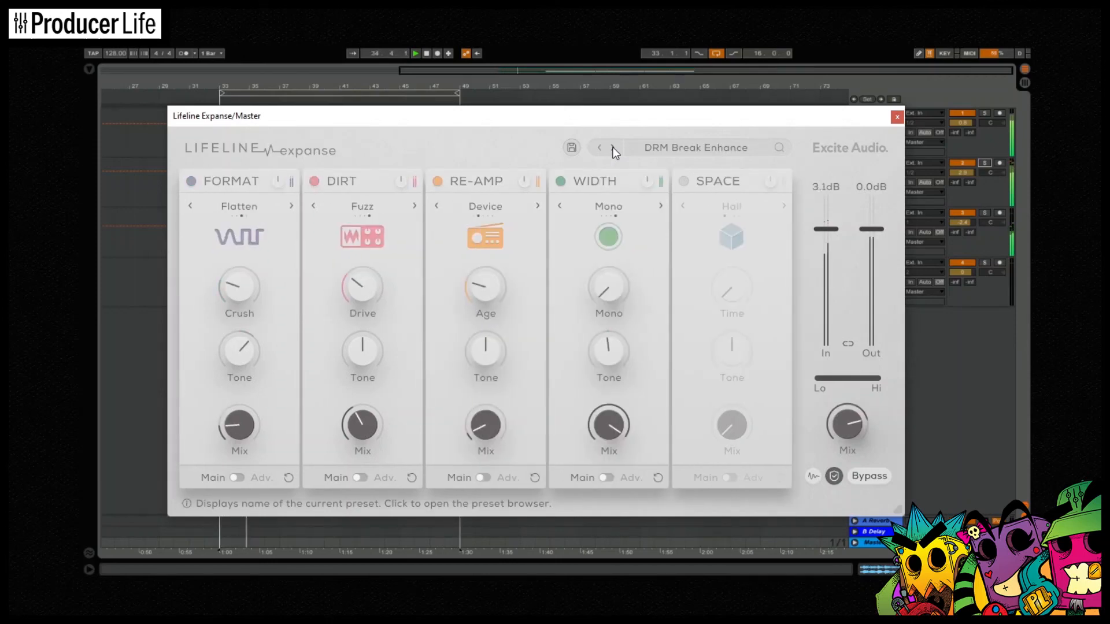
Continue auditioning drum presets from DRM Classic Break onward, ending with DRM Drum Room loaded.
click(614, 149)
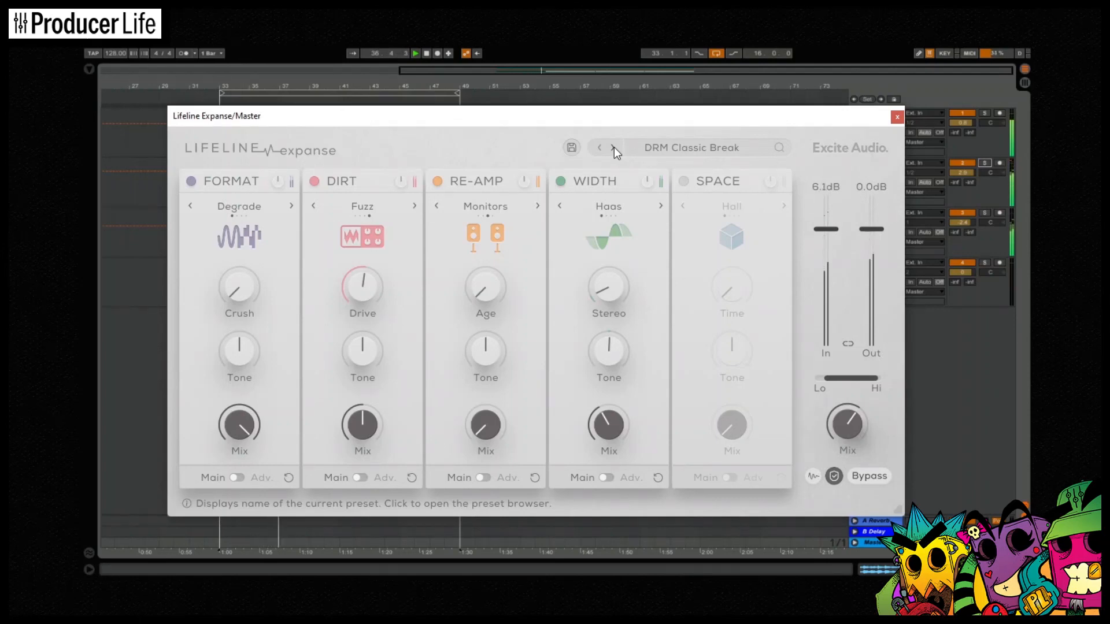
click(613, 149)
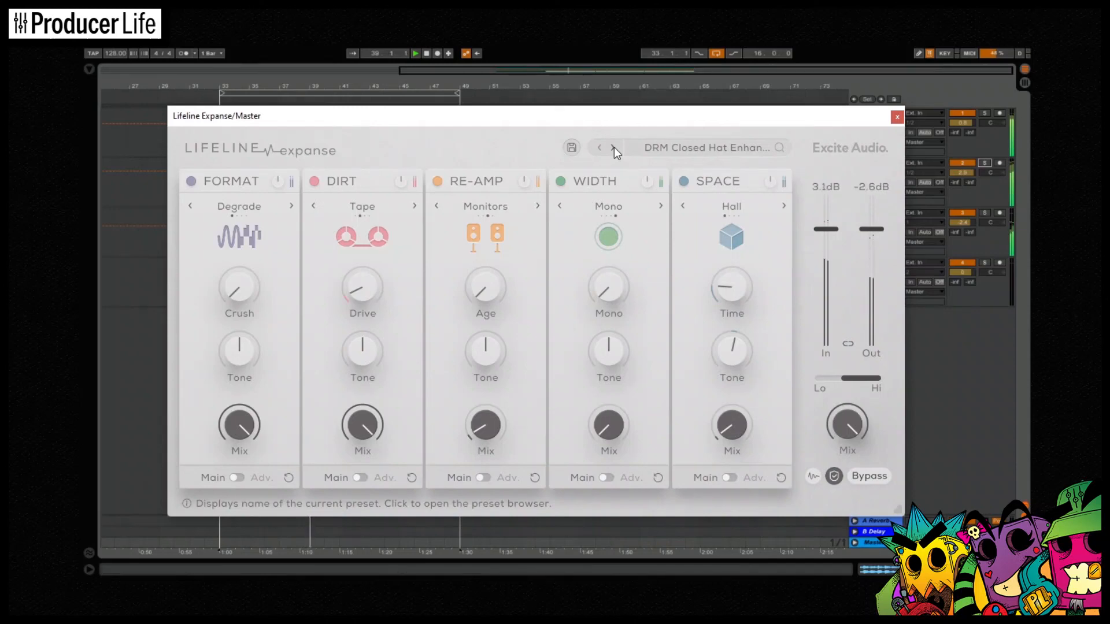
click(613, 148)
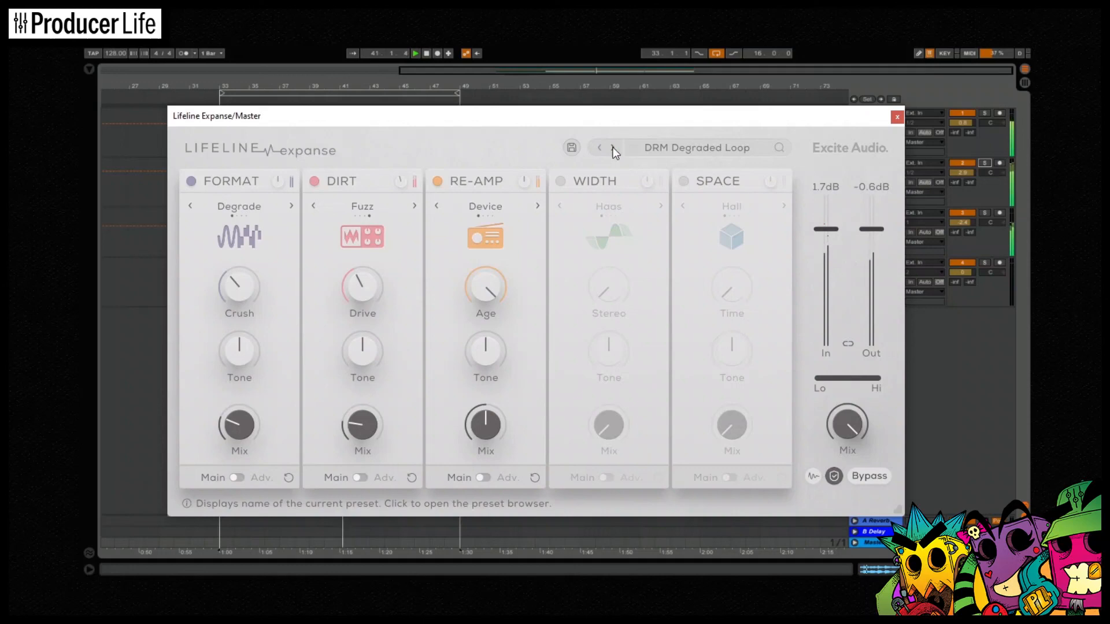
click(613, 148)
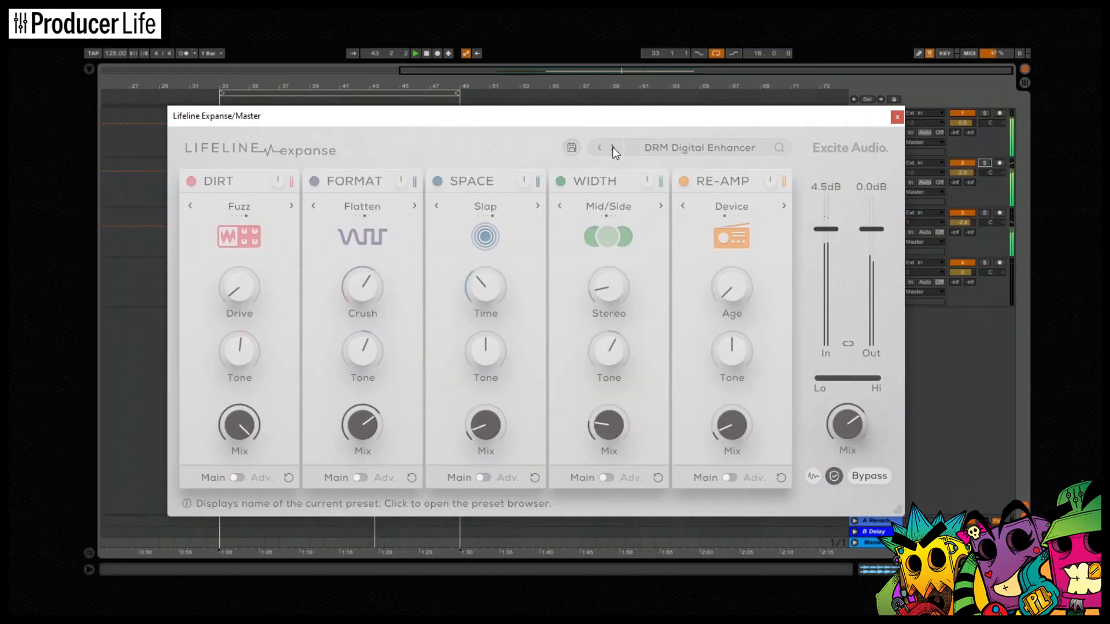
click(613, 149)
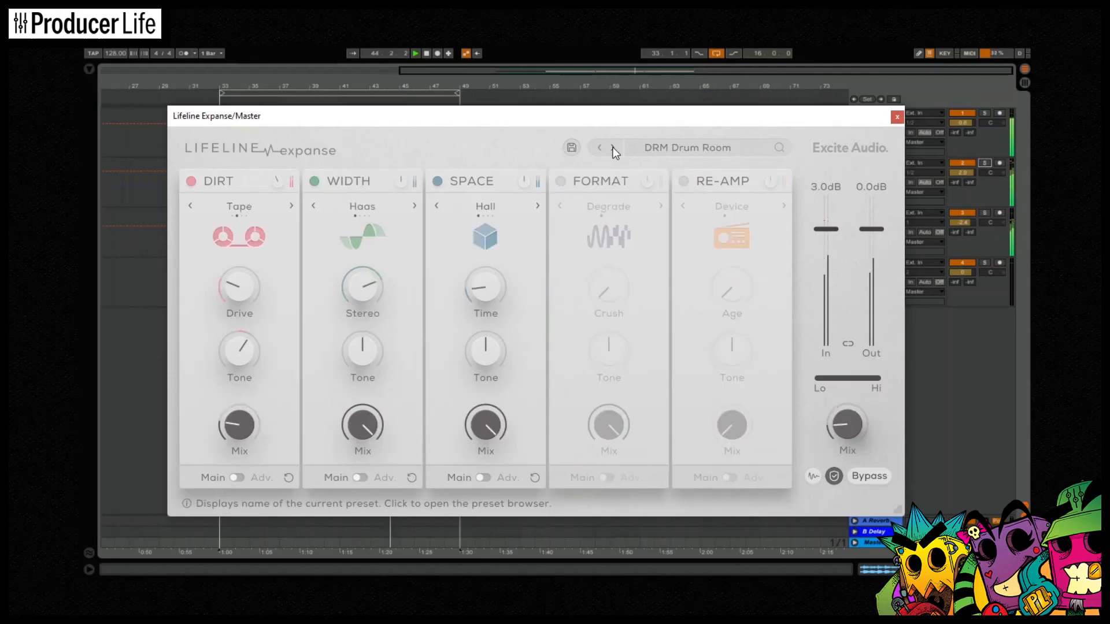